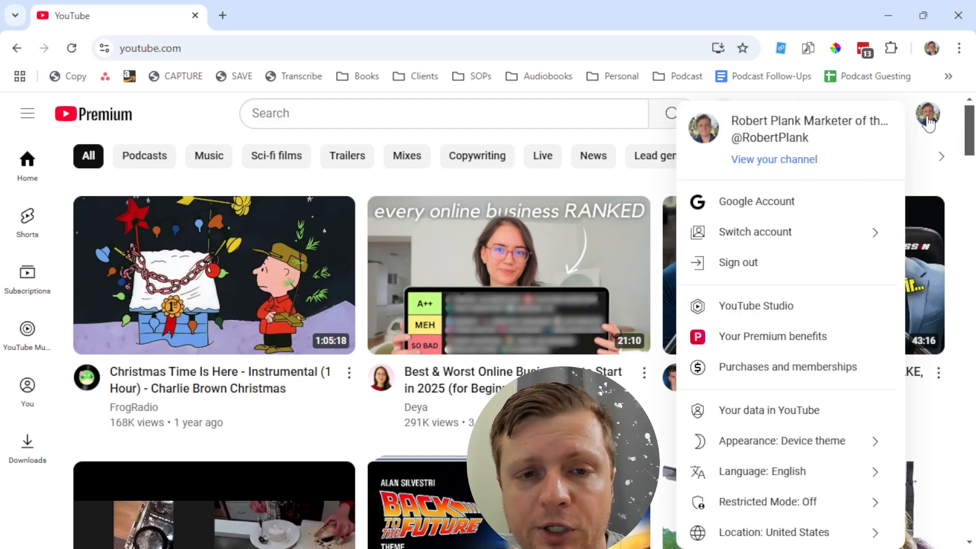
# - In YouTube Studio, switch to the Grab the Map channel and list its uploaded videos under Content
pyautogui.click(793, 308)
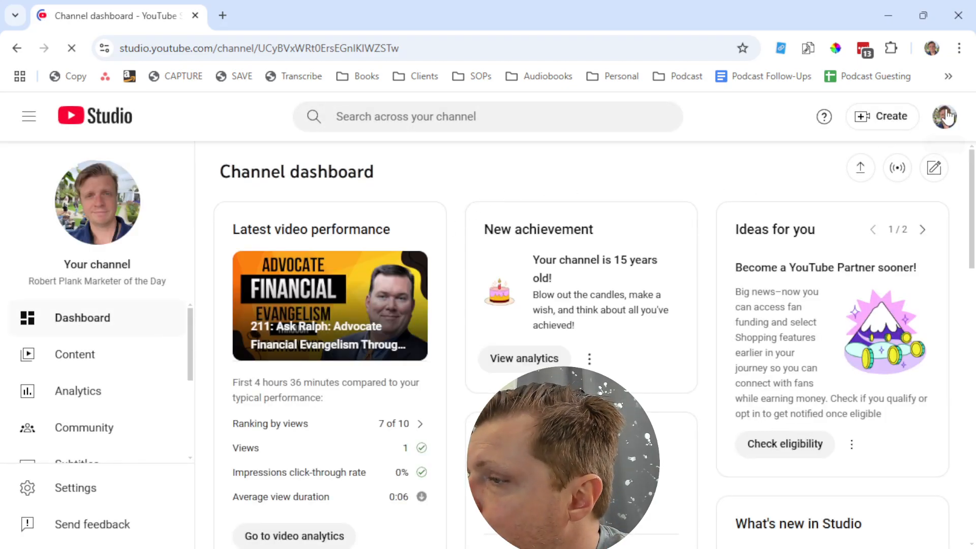
pyautogui.click(944, 118)
pyautogui.click(811, 270)
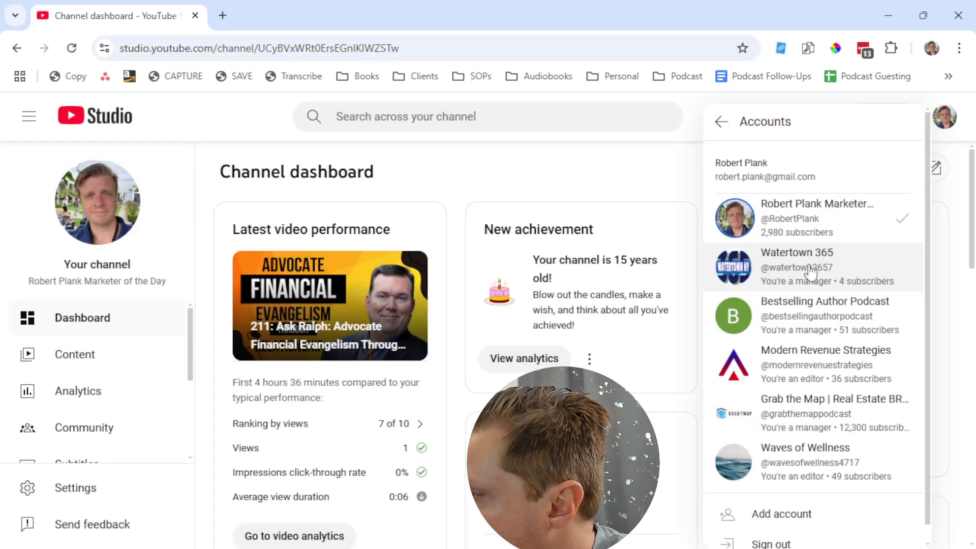
pyautogui.click(794, 424)
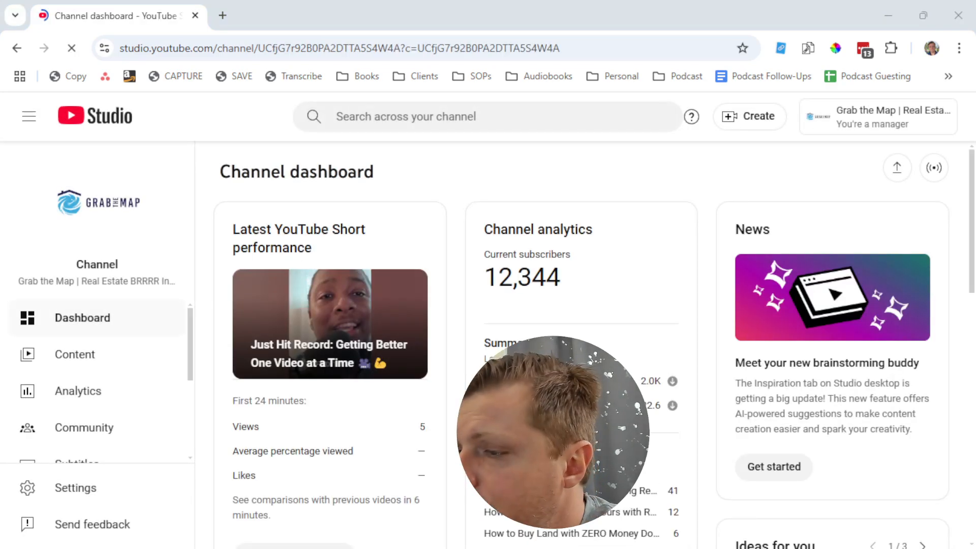
pyautogui.click(92, 352)
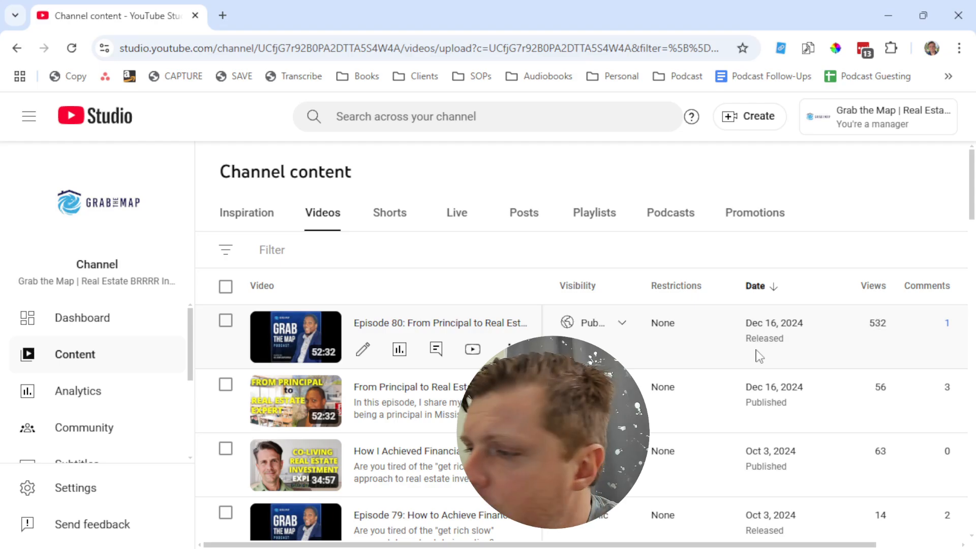
# - Open the From Principal to Real Estate Expert video on YouTube, pause it, and select its URL
pyautogui.scroll(-2, 759, 356)
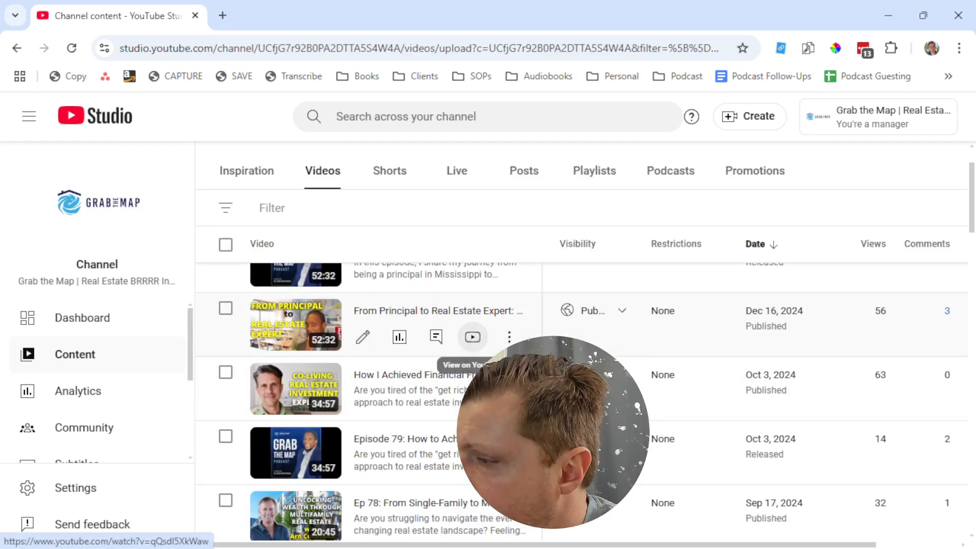
pyautogui.click(472, 336)
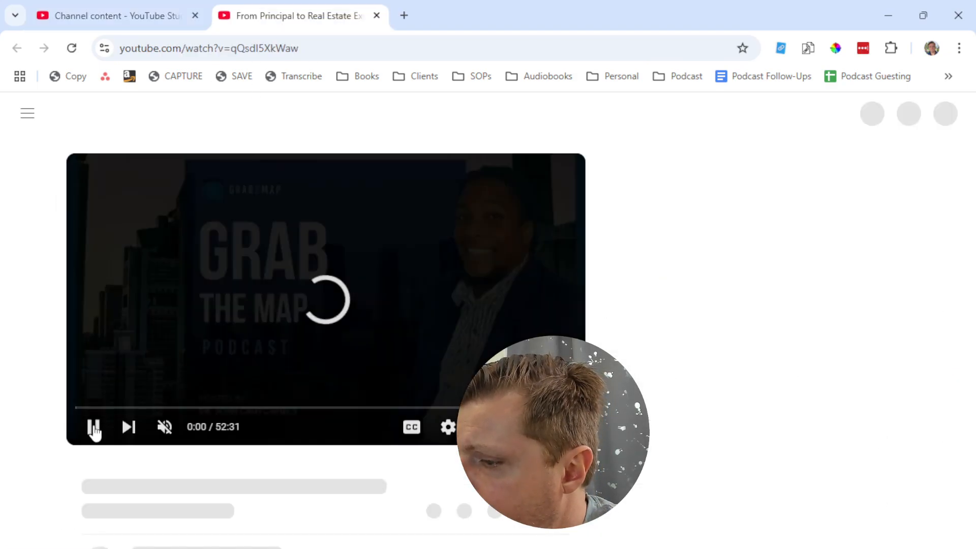
pyautogui.click(94, 430)
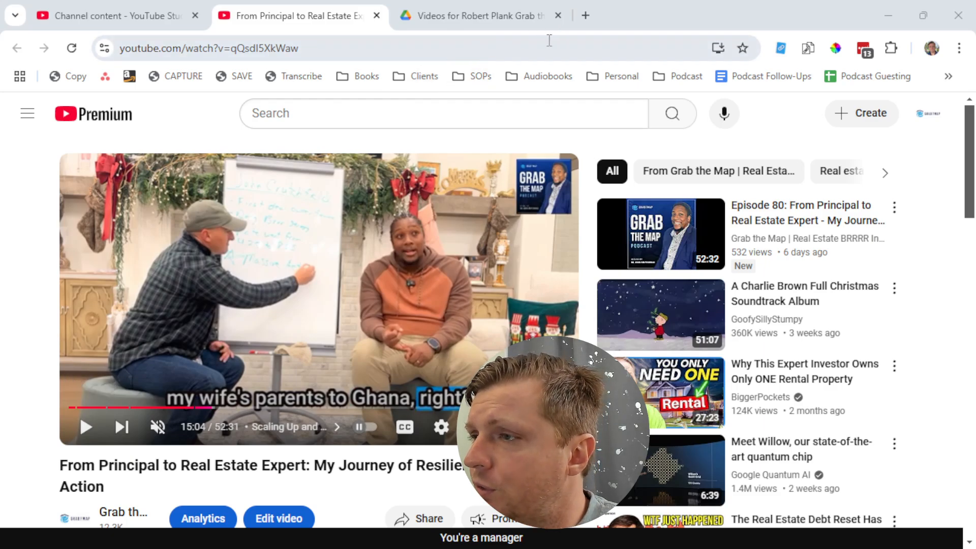
pyautogui.click(571, 41)
# - On youtubetranscript.com, fetch the episode's transcript from the pasted video URL and copy the entire transcript
pyautogui.click(585, 15)
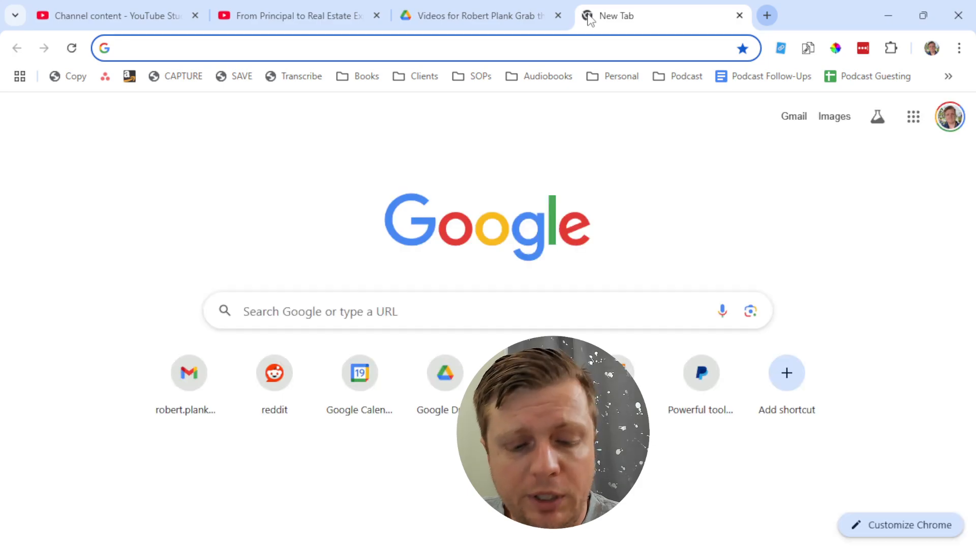
pyautogui.write('youtubetranscript.com')
pyautogui.press('Return')
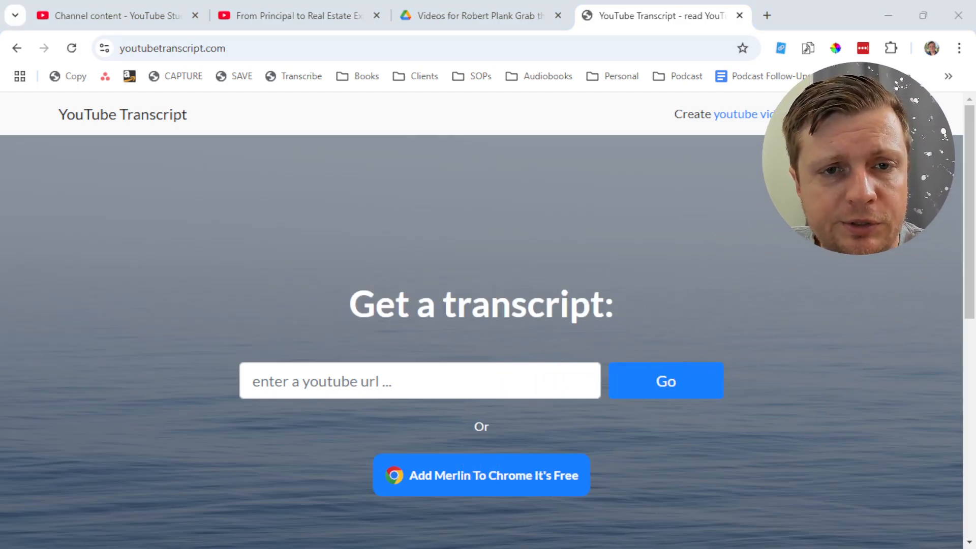
pyautogui.click(277, 375)
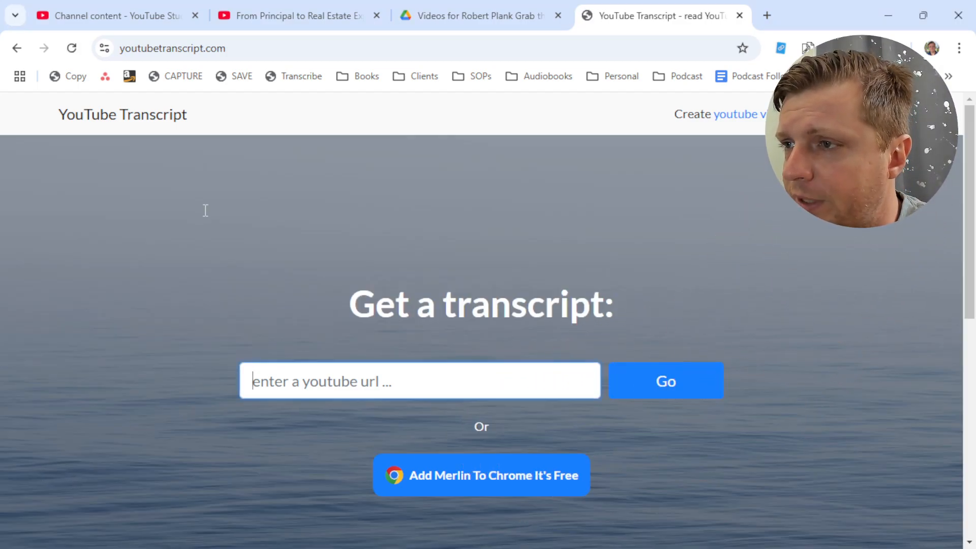
pyautogui.write('https://www.youtube.com/watch?v=qQsdl5XkWaw')
pyautogui.click(651, 392)
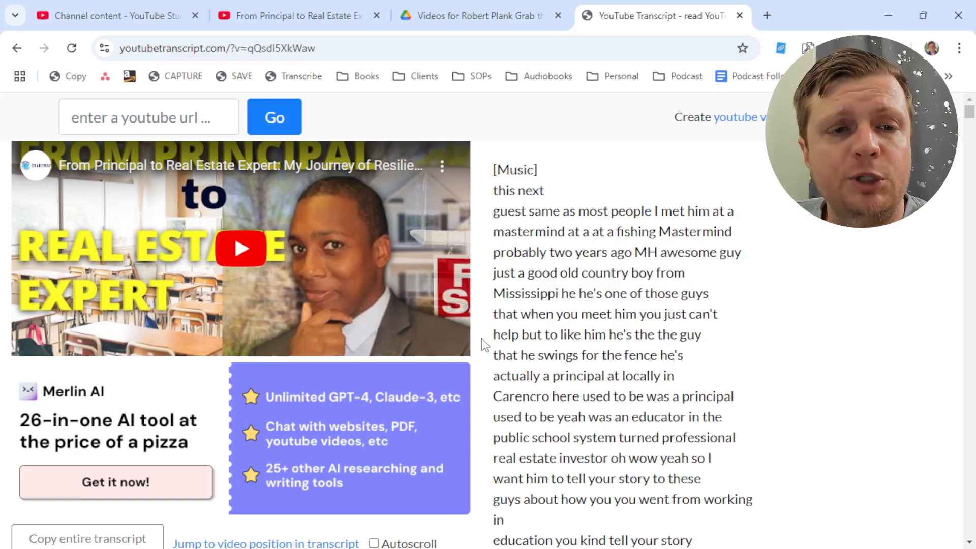
pyautogui.click(70, 539)
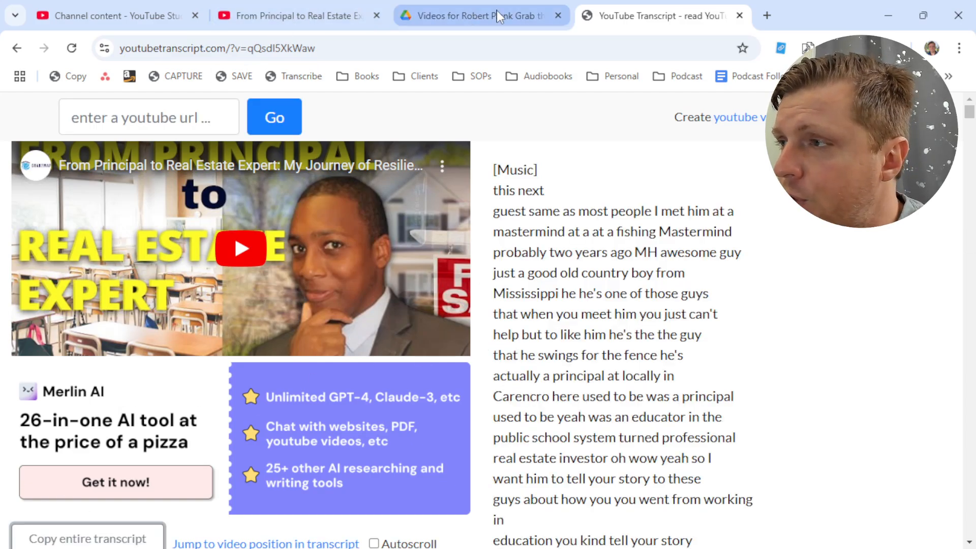
# - Load chatgpt.com in a new tab, trimming the autocompleted model part from the address
pyautogui.click(767, 15)
pyautogui.write('chat')
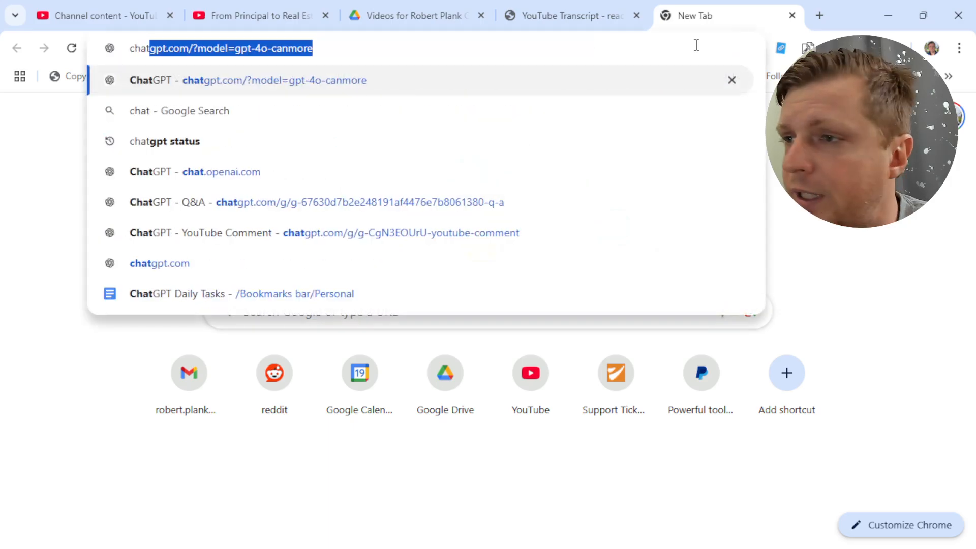
pyautogui.press('End')
pyautogui.hotkey('ctrl', 'shift', 'Left')
pyautogui.hotkey('ctrl', 'shift', 'Left')
pyautogui.hotkey('ctrl', 'shift', 'Left')
pyautogui.hotkey('ctrl', 'shift', 'Left')
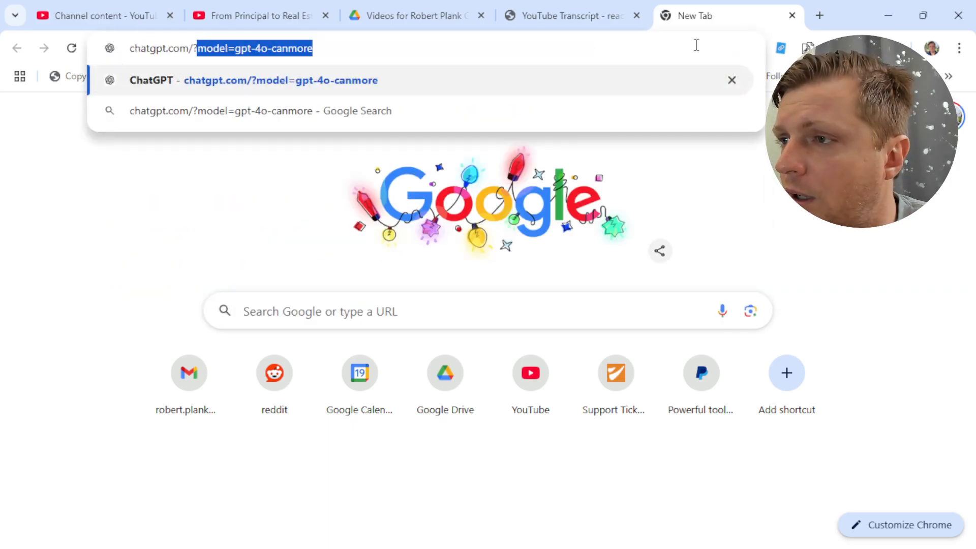
pyautogui.press('BackSpace')
pyautogui.press('BackSpace')
pyautogui.press('Return')
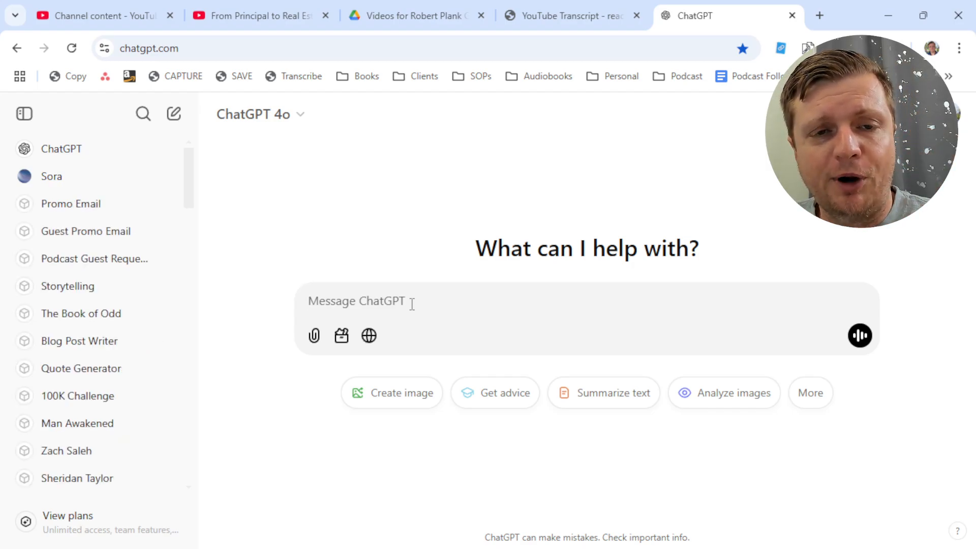
# - Paste the transcript and ask for a Question and Answer (short paragraph or bullet points) breakdown
pyautogui.hotkey('ctrl', 'v')
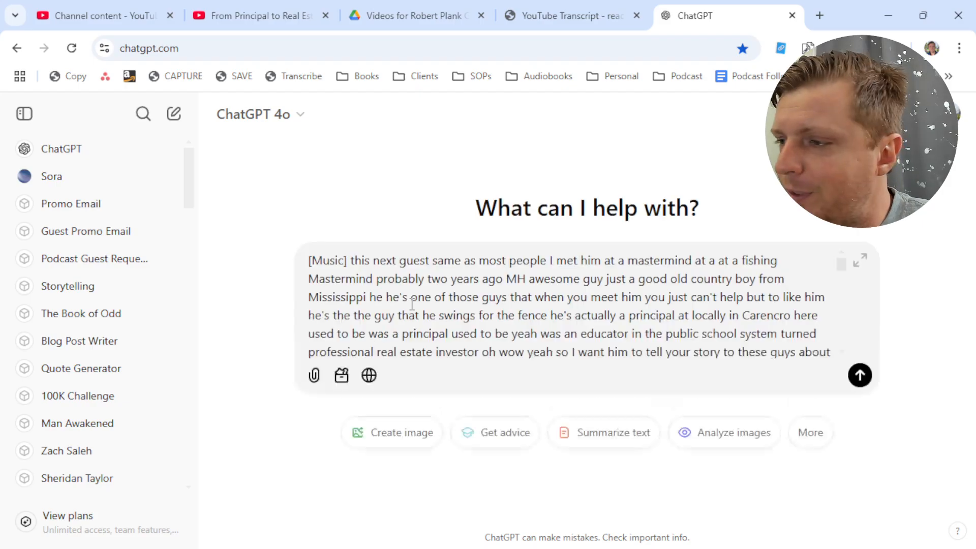
pyautogui.hotkey('shift', 'Return')
pyautogui.hotkey('shift', 'Return')
pyautogui.hotkey('shift', 'Return')
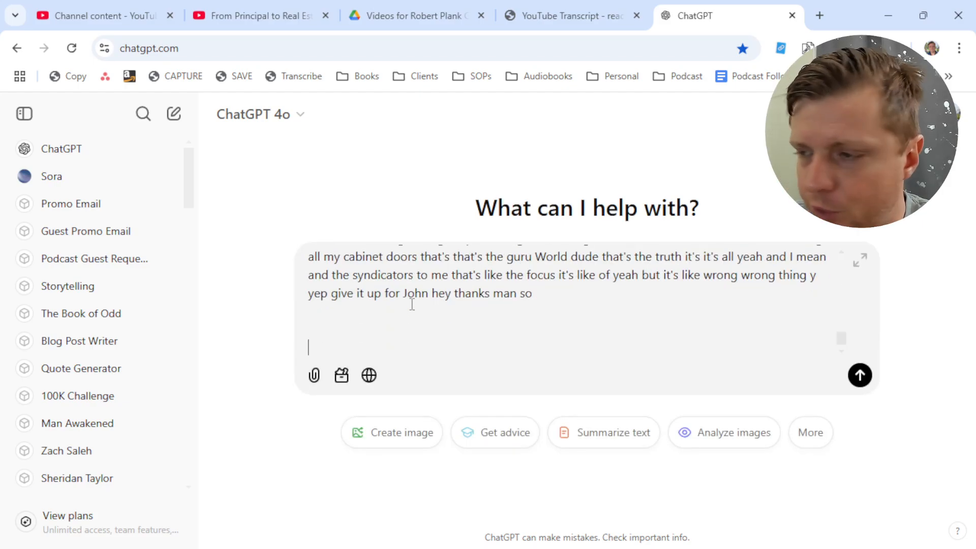
pyautogui.write('Break down ')
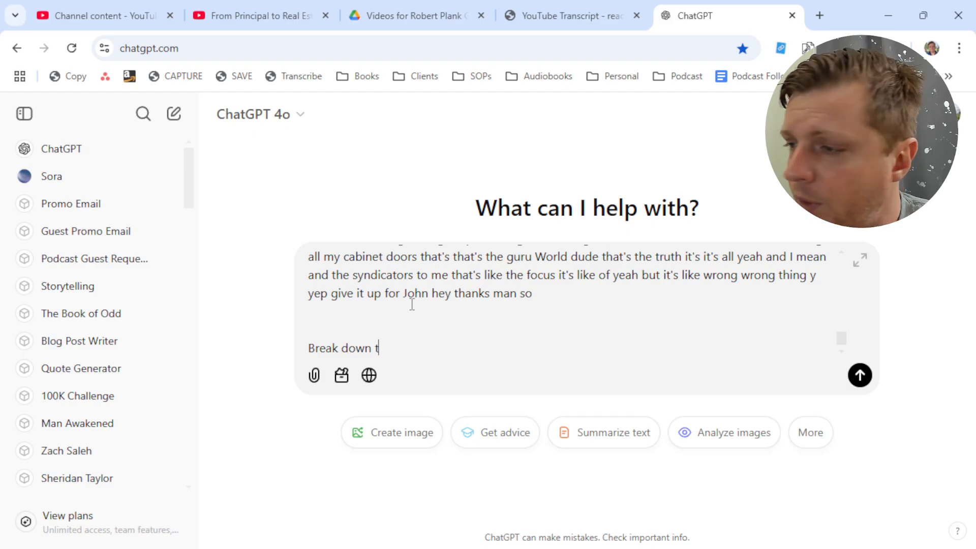
pyautogui.write('this content into th')
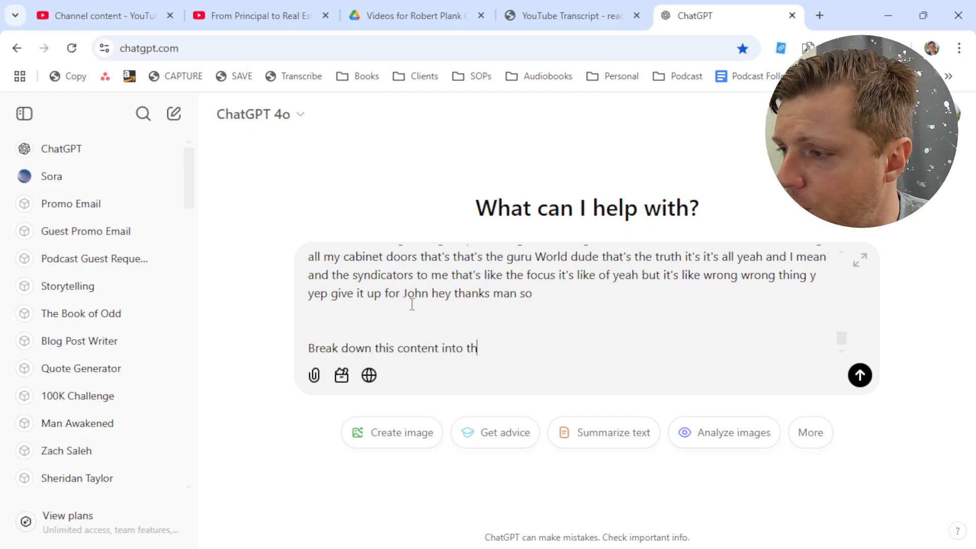
pyautogui.write('e structure of a ')
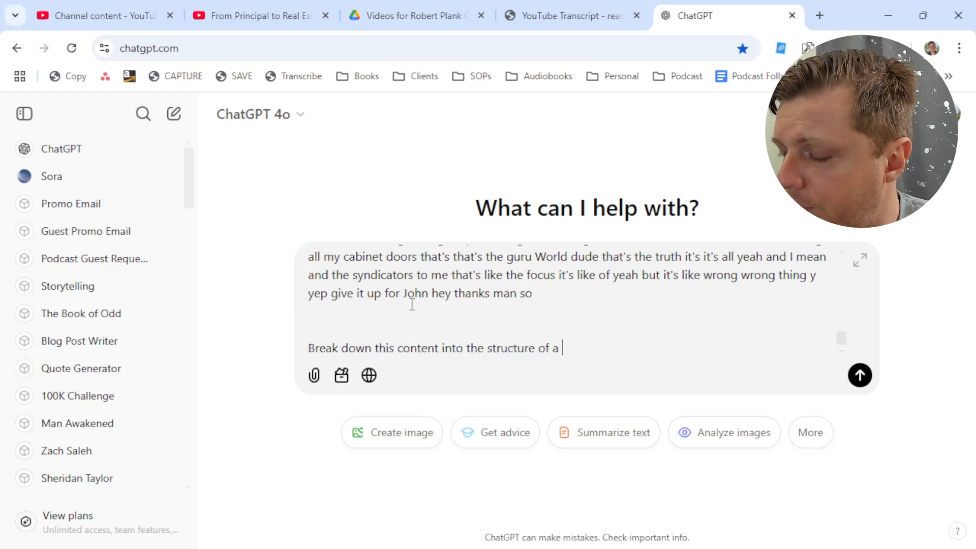
pyautogui.write('question and ansqe')
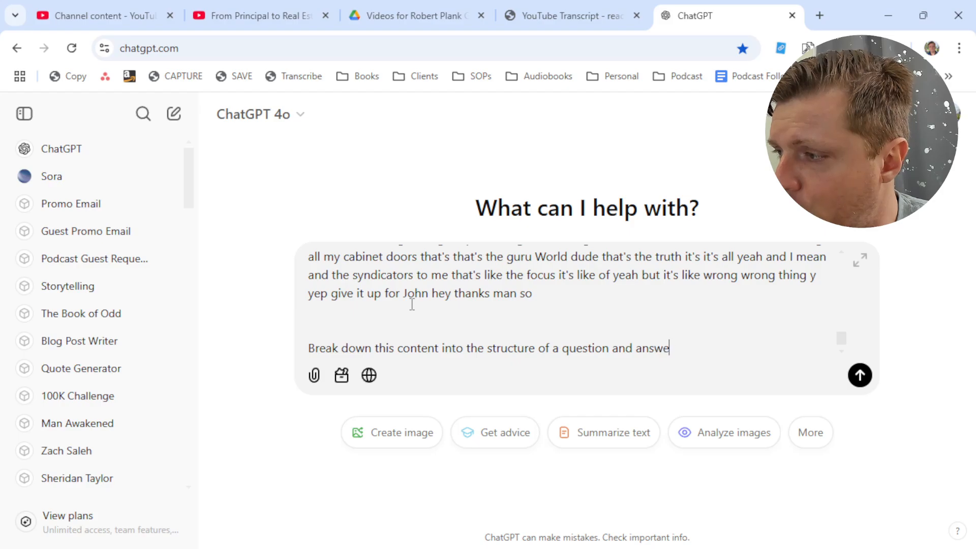
pyautogui.write('r. Fo')
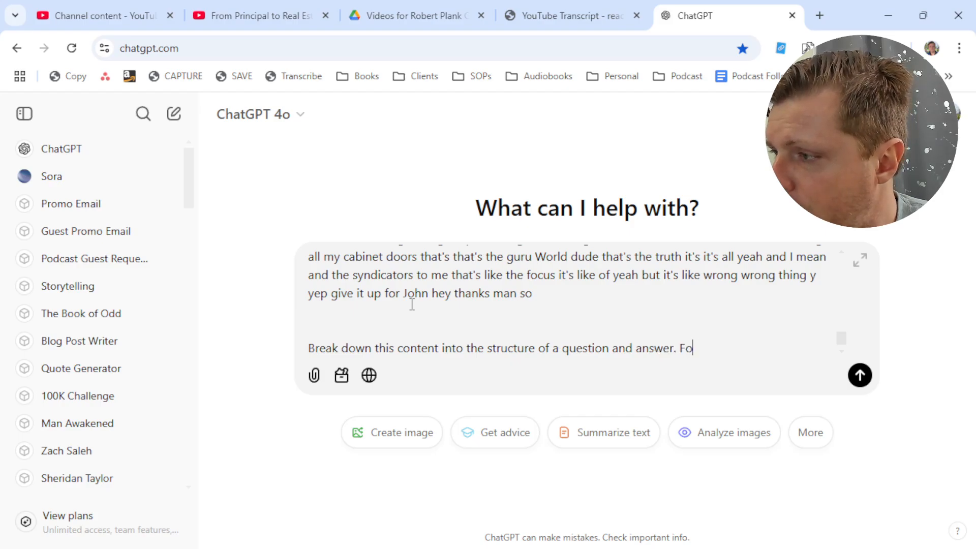
pyautogui.write('r mat in this way.')
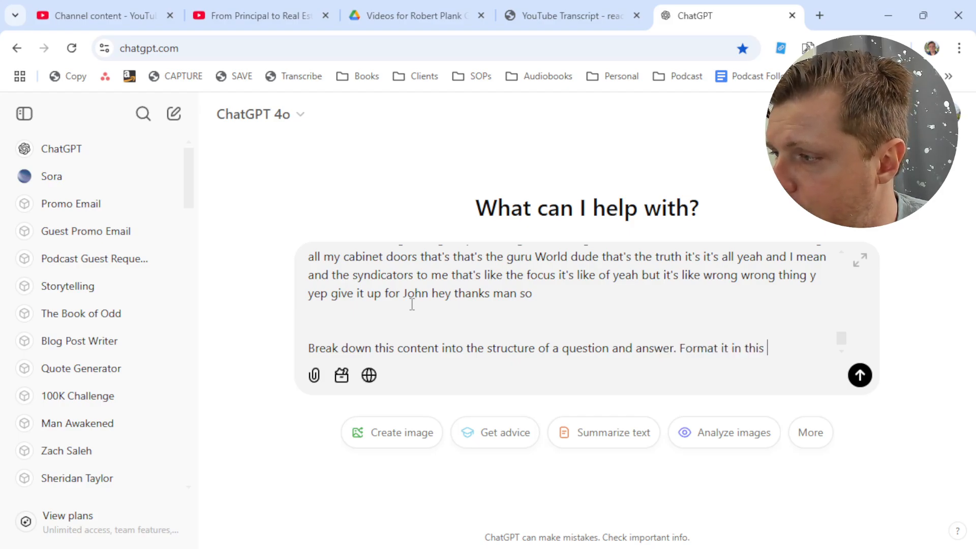
pyautogui.hotkey('shift', 'Return')
pyautogui.hotkey('shift', 'Return')
pyautogui.press('BackSpace')
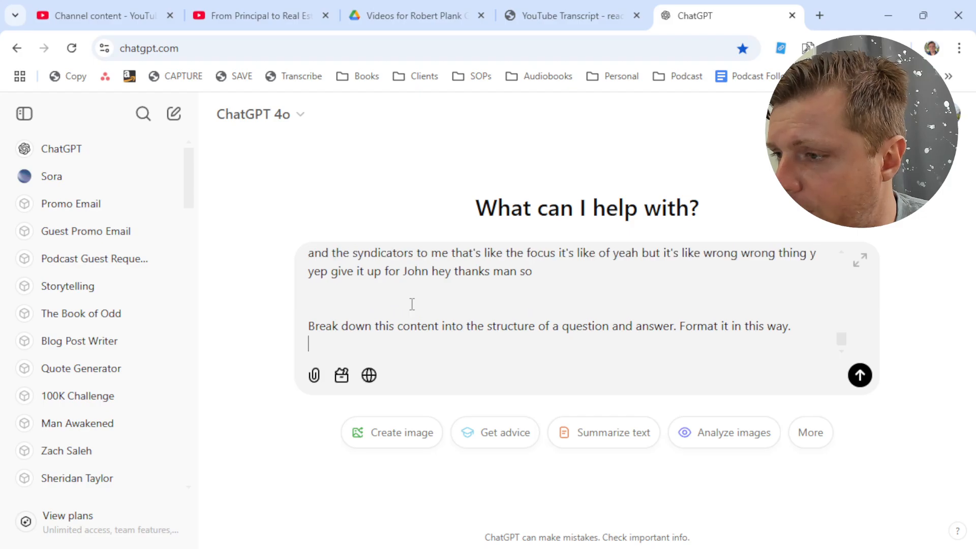
pyautogui.write('- Questoi')
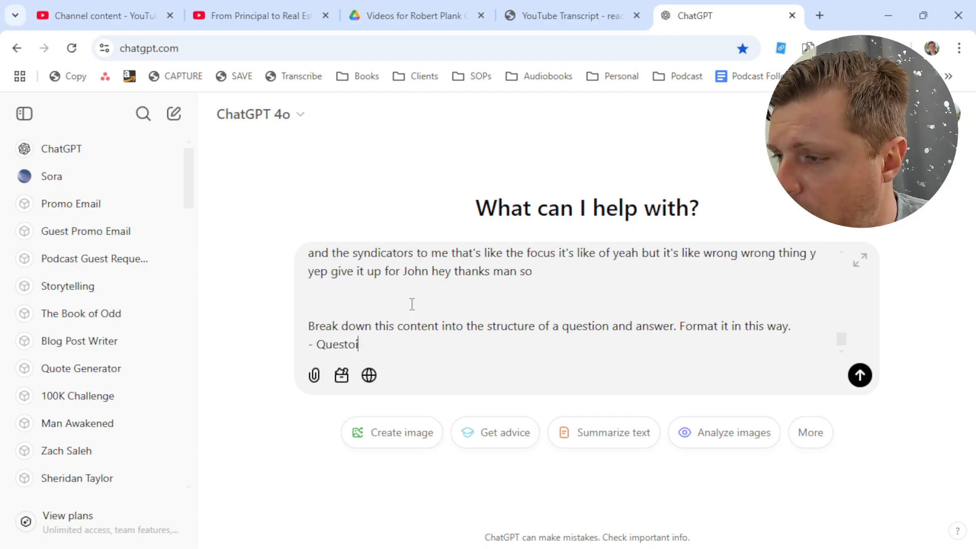
pyautogui.hotkey('shift', 'Return')
pyautogui.write('- An')
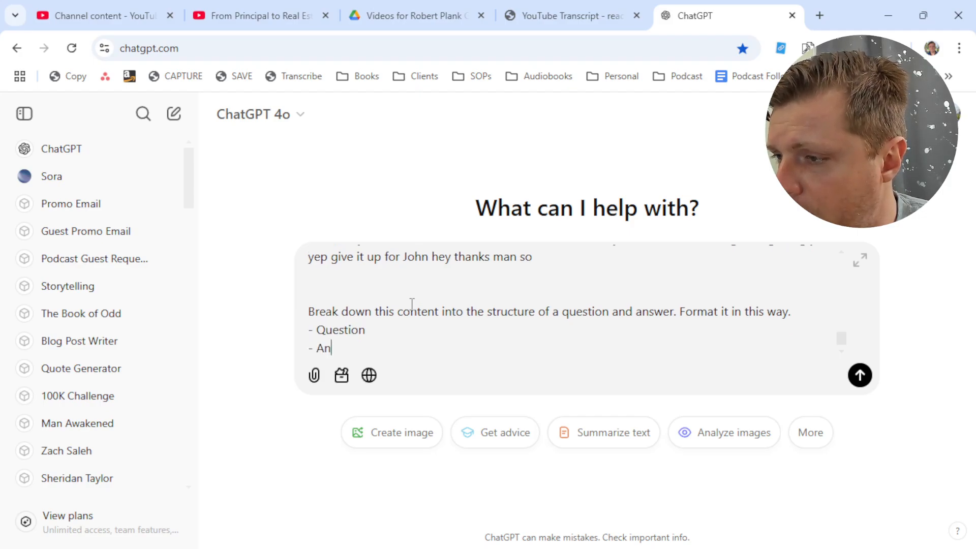
pyautogui.write('swer (short paragraph o')
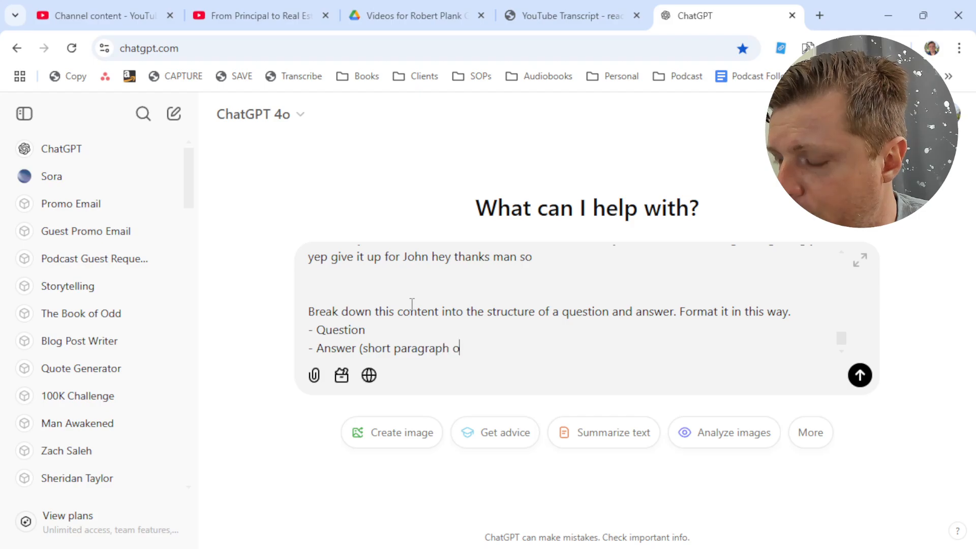
pyautogui.write('r bullet points)')
pyautogui.hotkey('shift', 'Return')
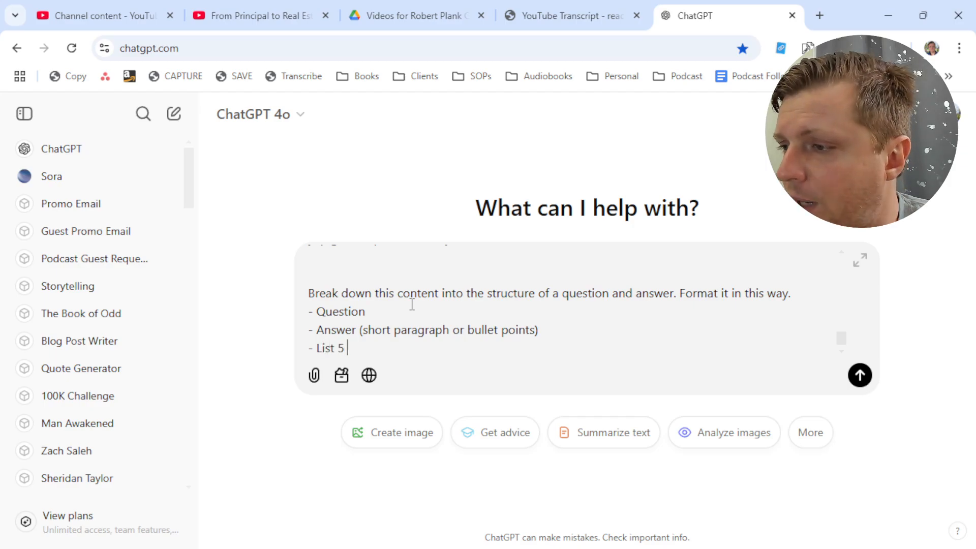
# - Add requests for 5 low-competition long-tail SEO keyphrases and an SEO video title, then send
pyautogui.write('- List 5 long ta')
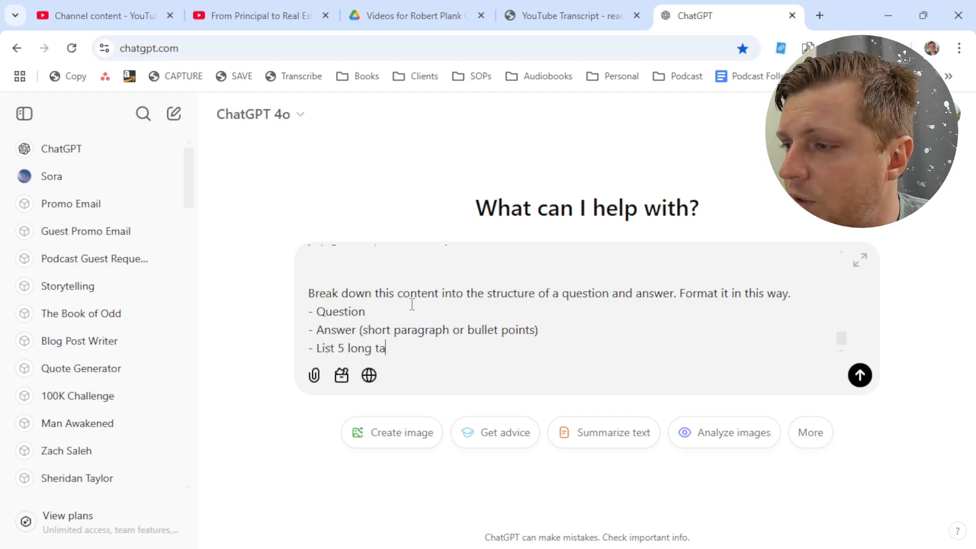
pyautogui.write('il keyphrases')
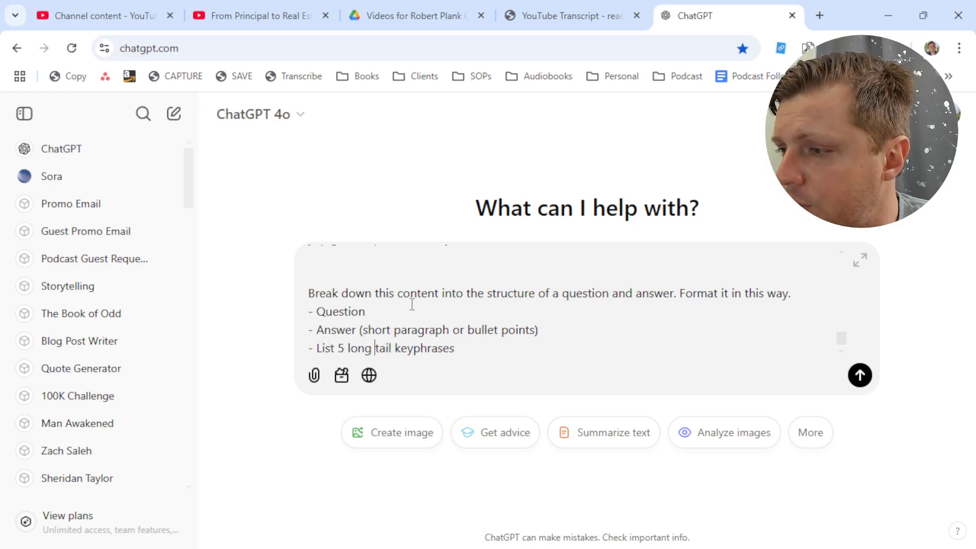
pyautogui.write('(low competit')
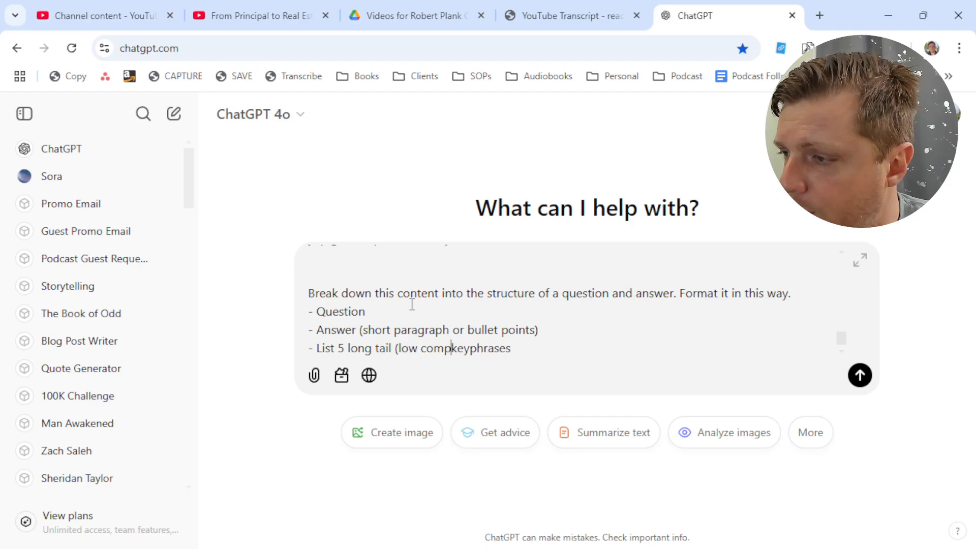
pyautogui.write('ion high deman')
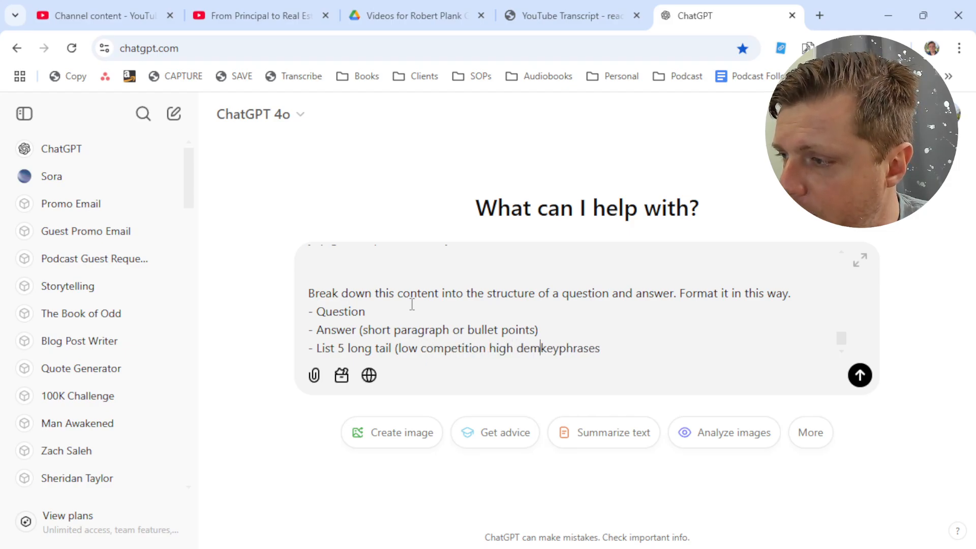
pyautogui.write('d) ')
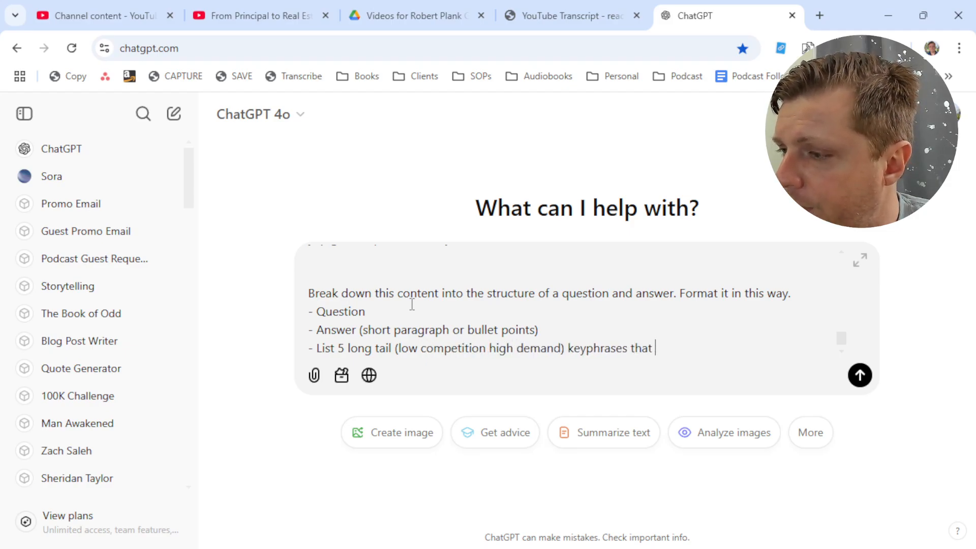
pyautogui.write('SEO optimized')
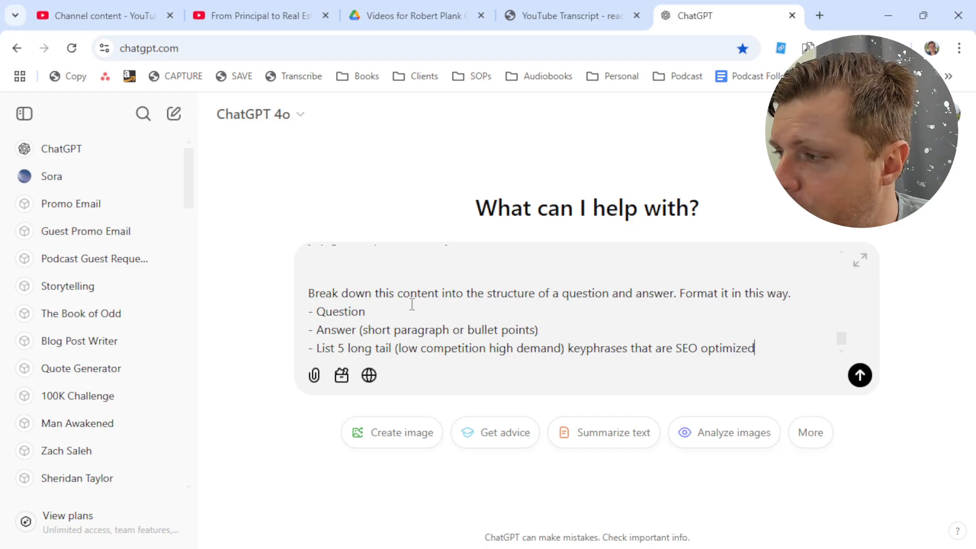
pyautogui.write(' that')
pyautogui.press('BackSpace')
pyautogui.press('BackSpace')
pyautogui.press('BackSpace')
pyautogui.press('BackSpace')
pyautogui.press('BackSpace')
pyautogui.write('and that someone')
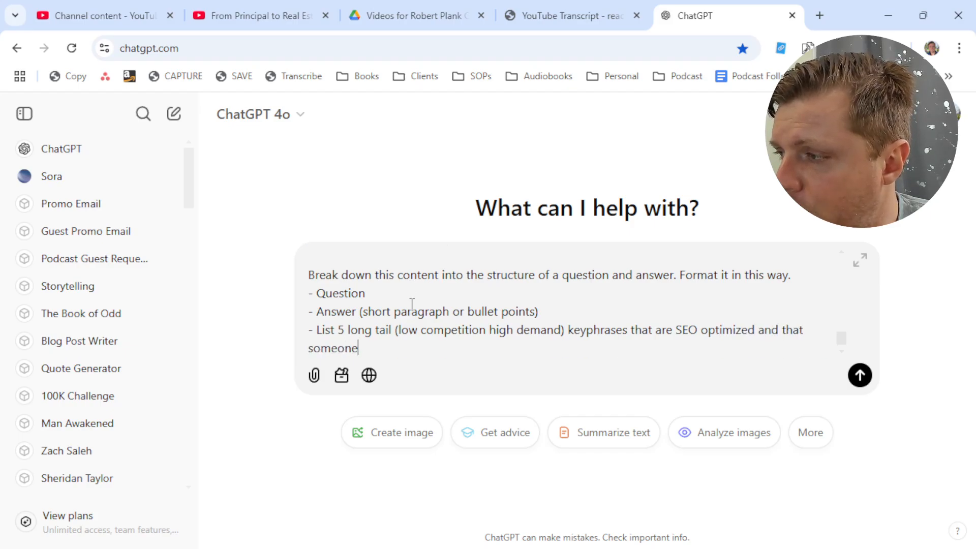
pyautogui.write(' would actually type in')
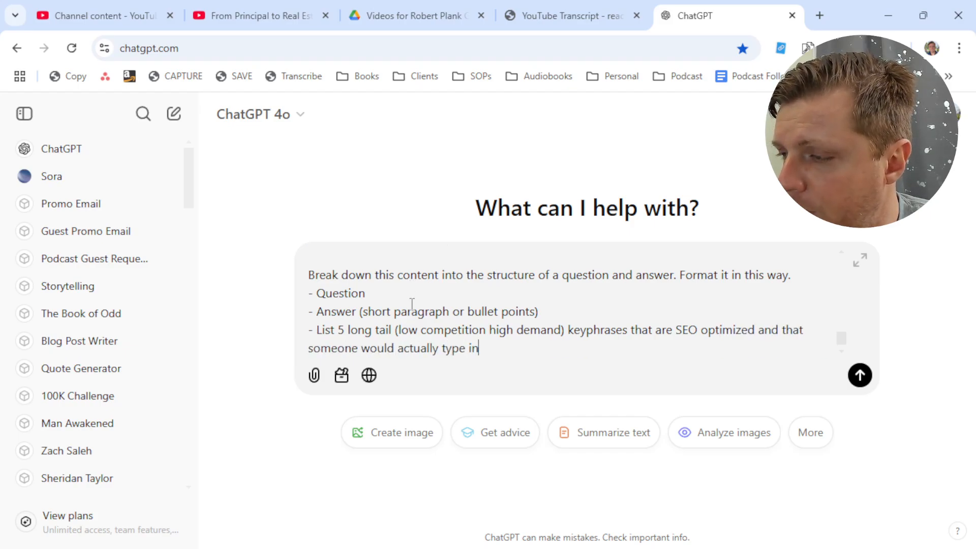
pyautogui.write('to the search box to f')
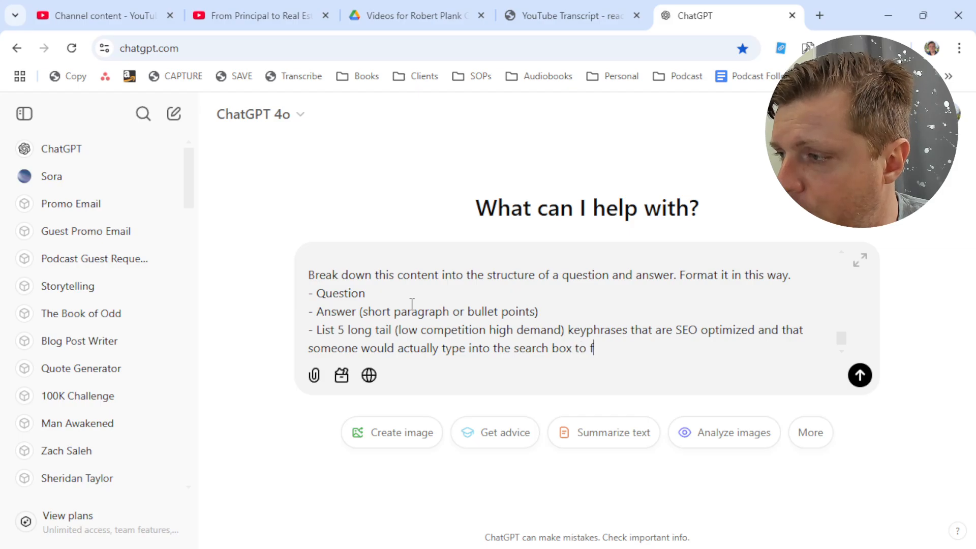
pyautogui.write('ind this video')
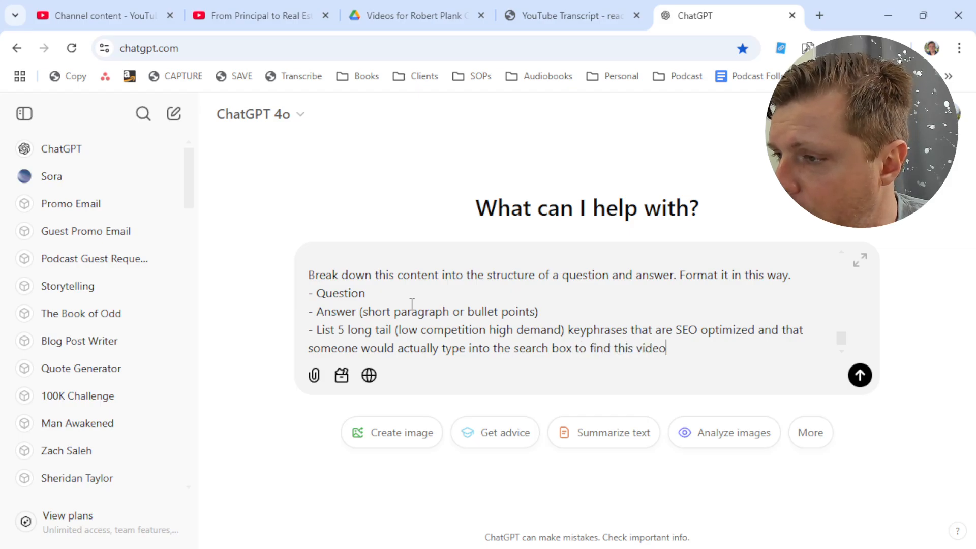
pyautogui.hotkey('shift', 'Return')
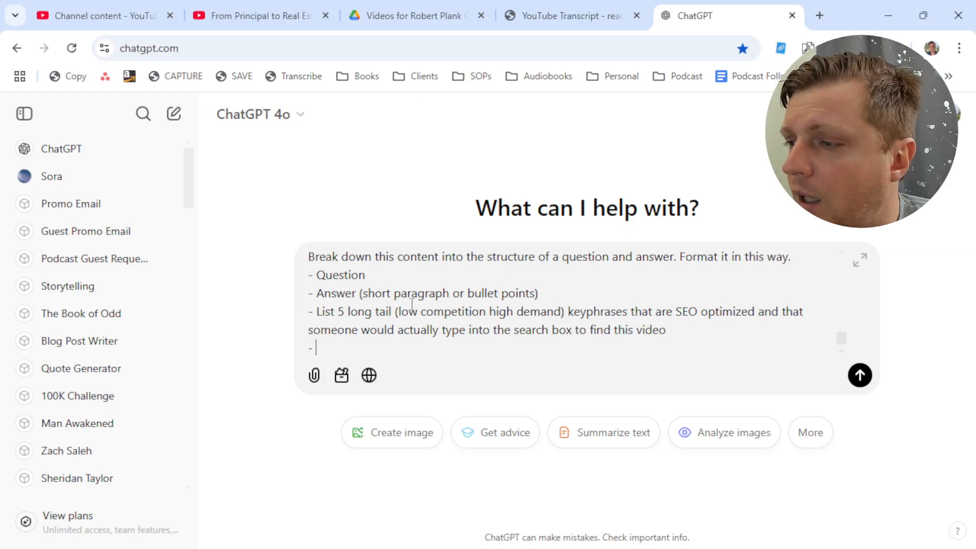
pyautogui.write('- An SEO optimized ')
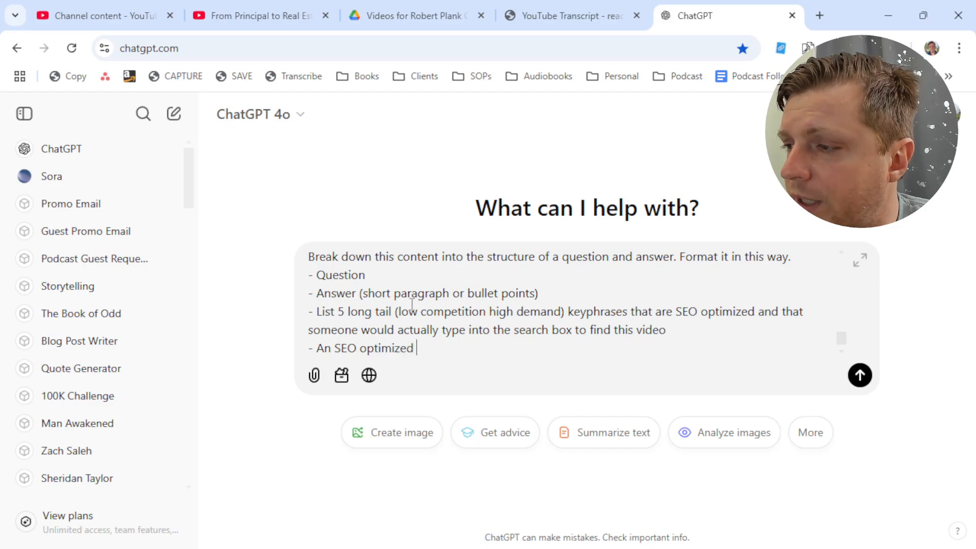
pyautogui.write('title for a')
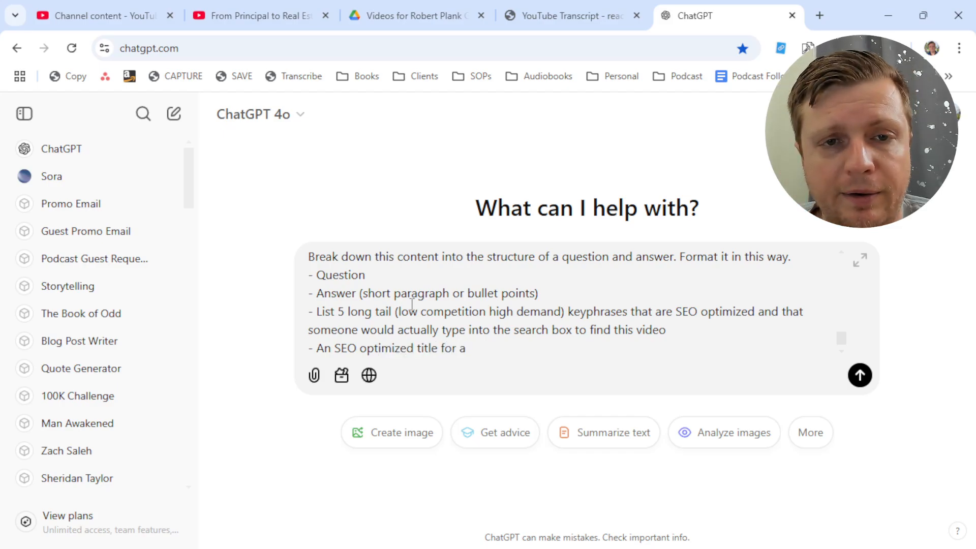
pyautogui.write(' video containg')
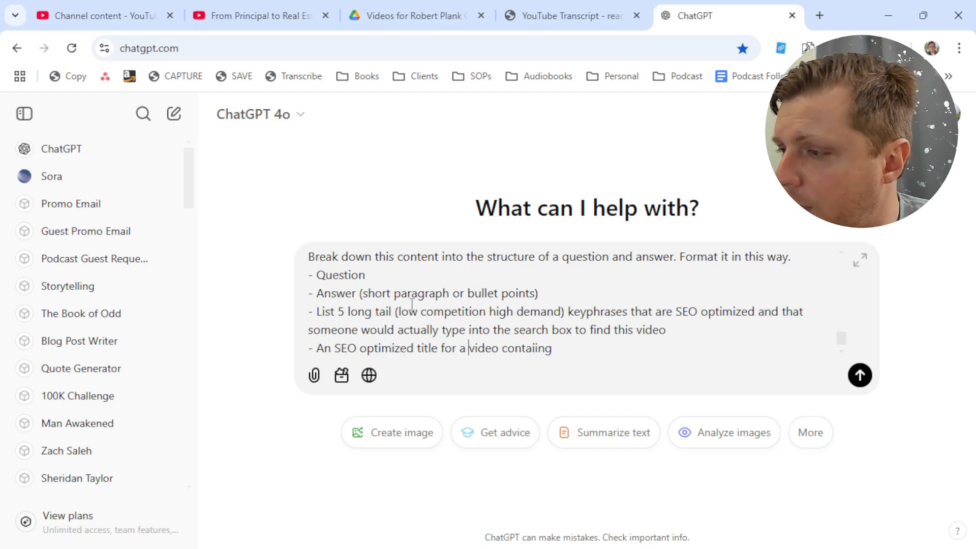
pyautogui.write('possible')
pyautogui.press('End')
pyautogui.hotkey('ctrl', 'shift', 'Left')
pyautogui.write('contain')
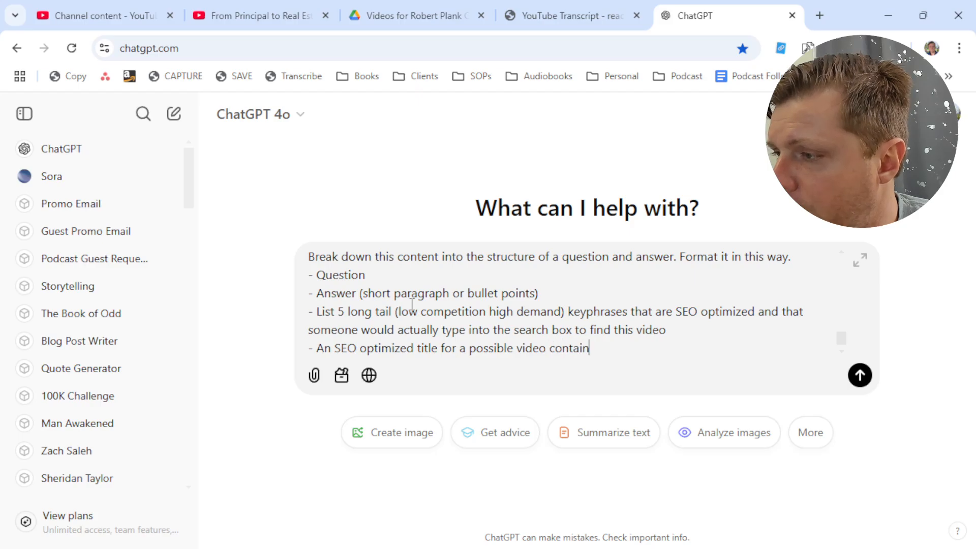
pyautogui.write('ing just this ')
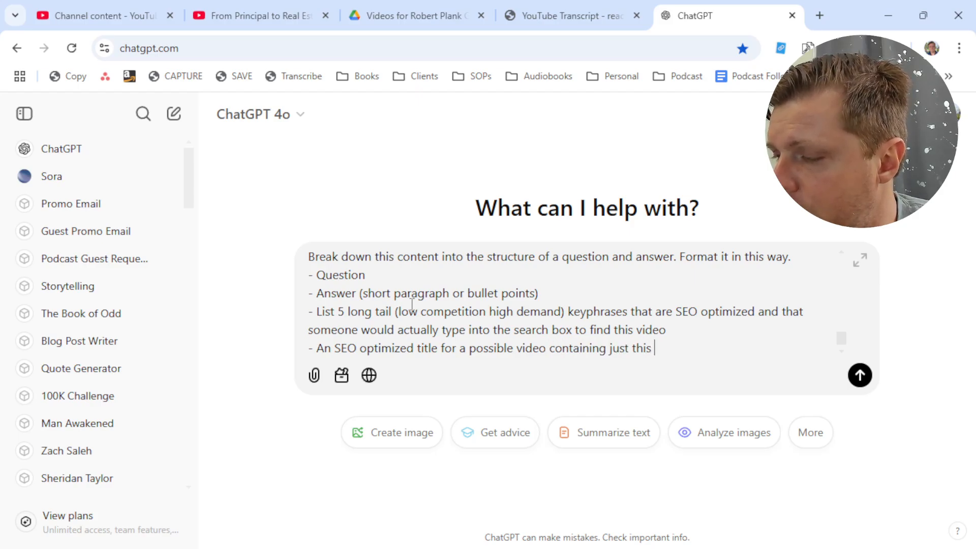
pyautogui.write('quesrti')
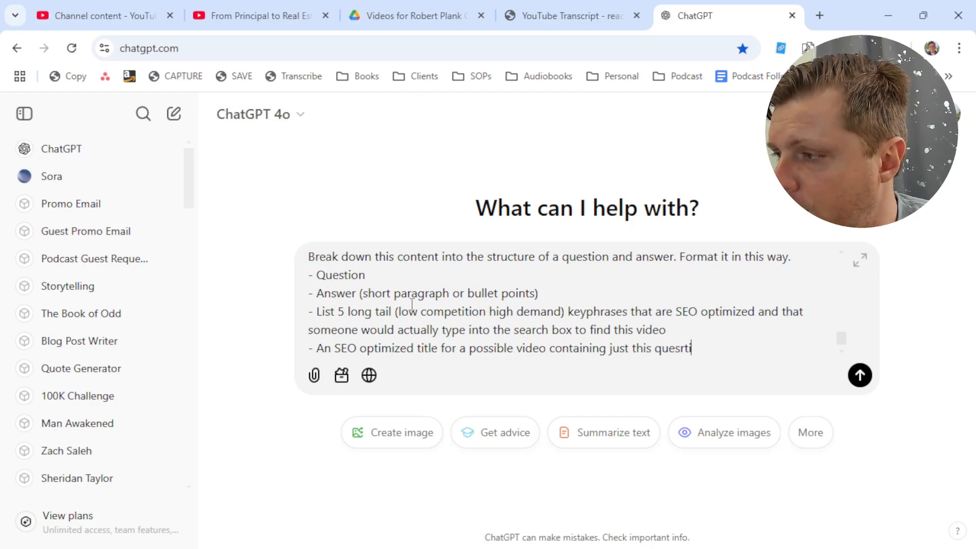
pyautogui.write('o and a')
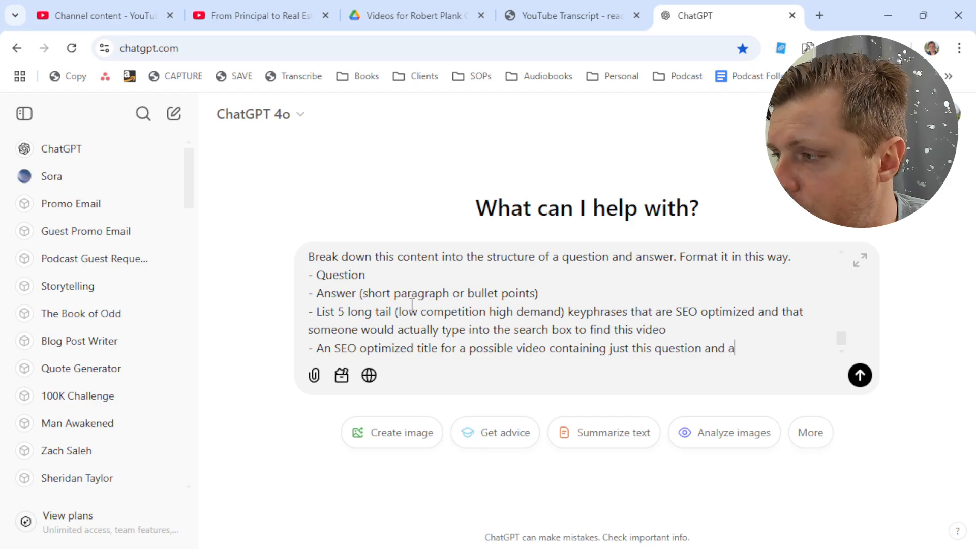
pyautogui.write('nswer')
pyautogui.press('Return')
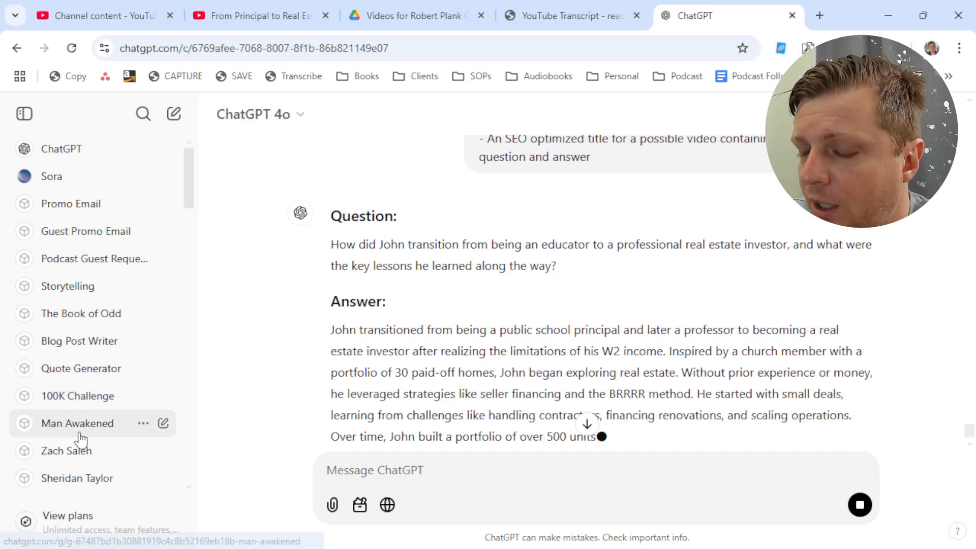
# - Read through the reply's question, key-lesson answer, five long-tail keyphrases and SEO title
pyautogui.scroll(-4, 109, 366)
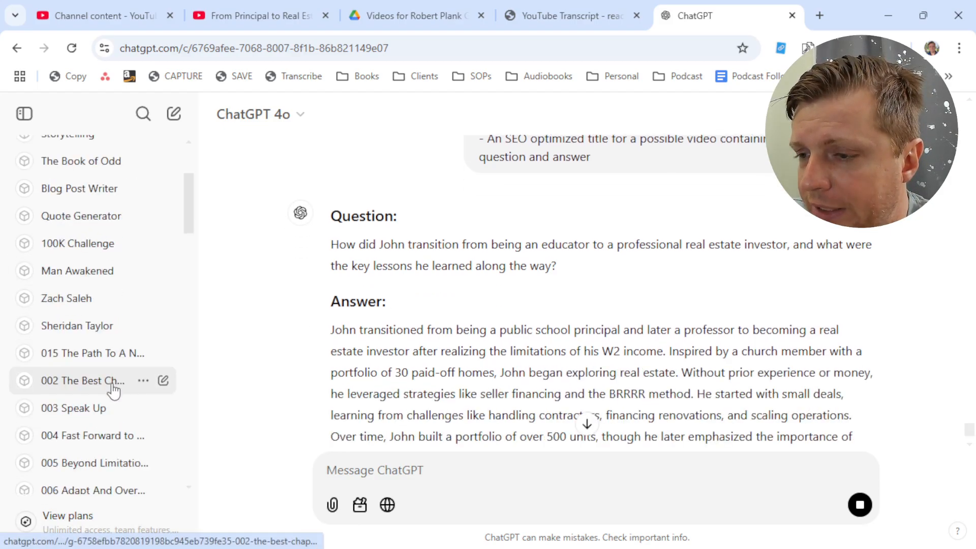
pyautogui.scroll(4, 113, 405)
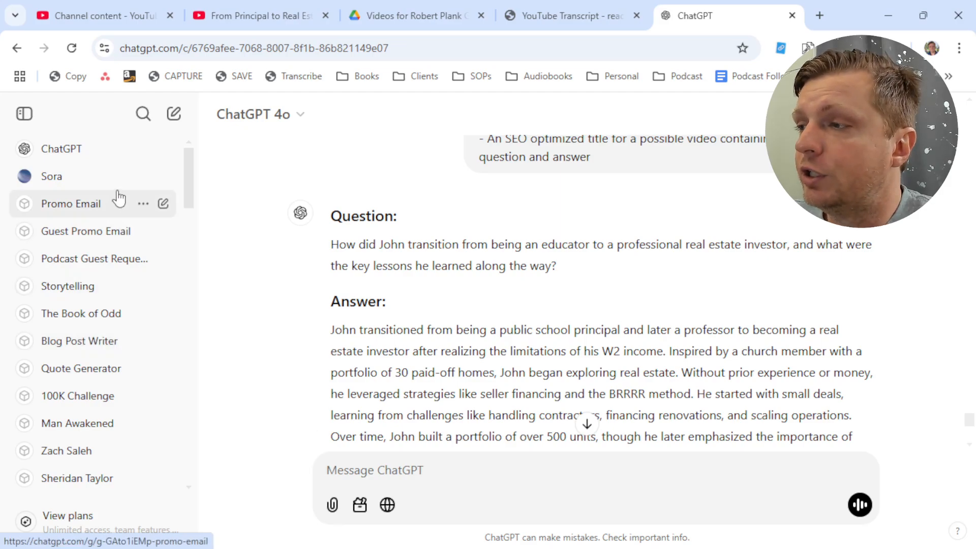
pyautogui.moveTo(463, 245); pyautogui.dragTo(486, 264)
pyautogui.click(501, 281)
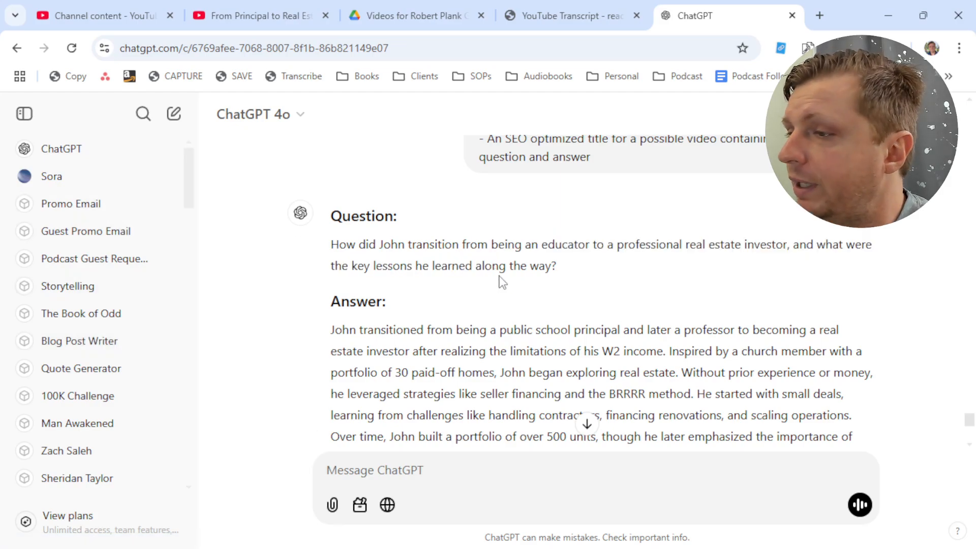
pyautogui.moveTo(407, 245); pyautogui.dragTo(582, 273)
pyautogui.click(582, 274)
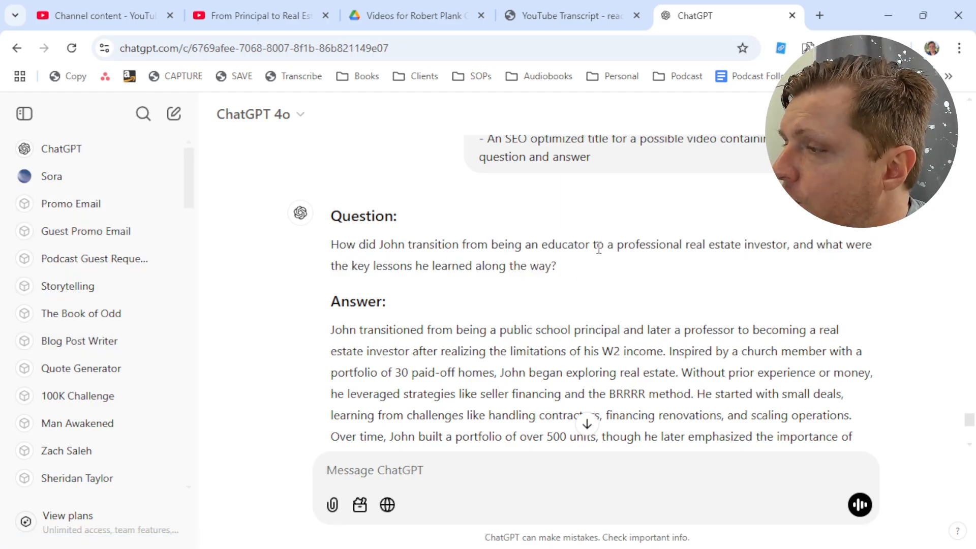
pyautogui.scroll(-7, 706, 262)
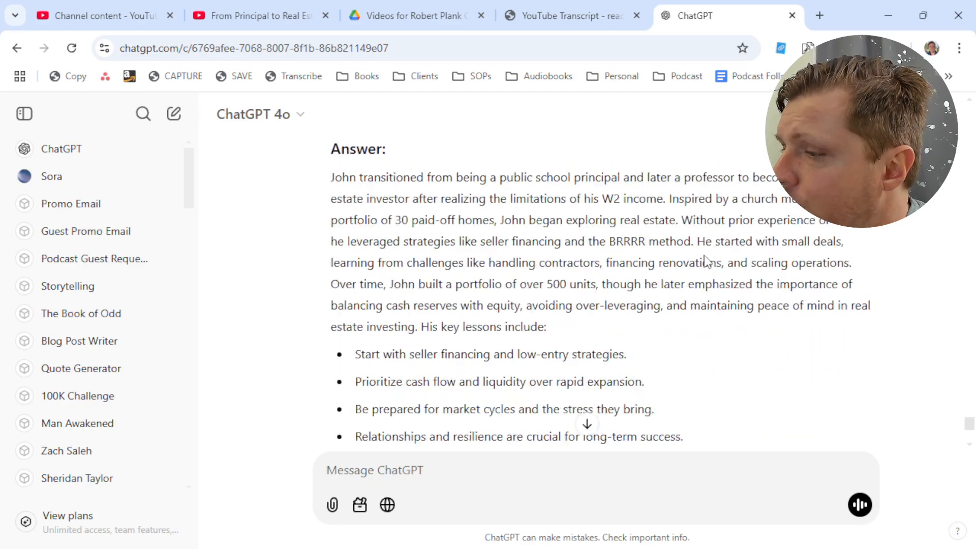
pyautogui.moveTo(376, 301); pyautogui.dragTo(612, 304)
pyautogui.click(612, 304)
pyautogui.scroll(-3, 613, 306)
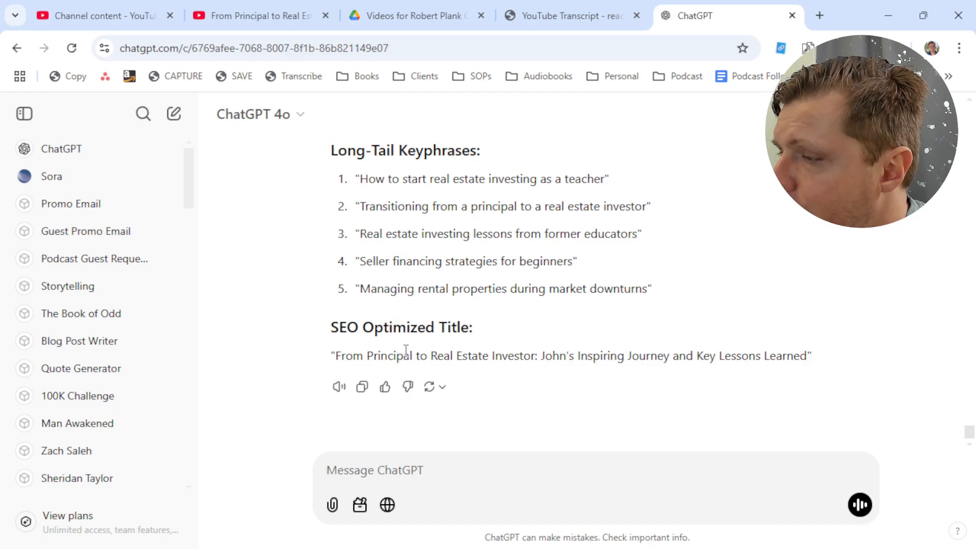
pyautogui.scroll(20, 406, 351)
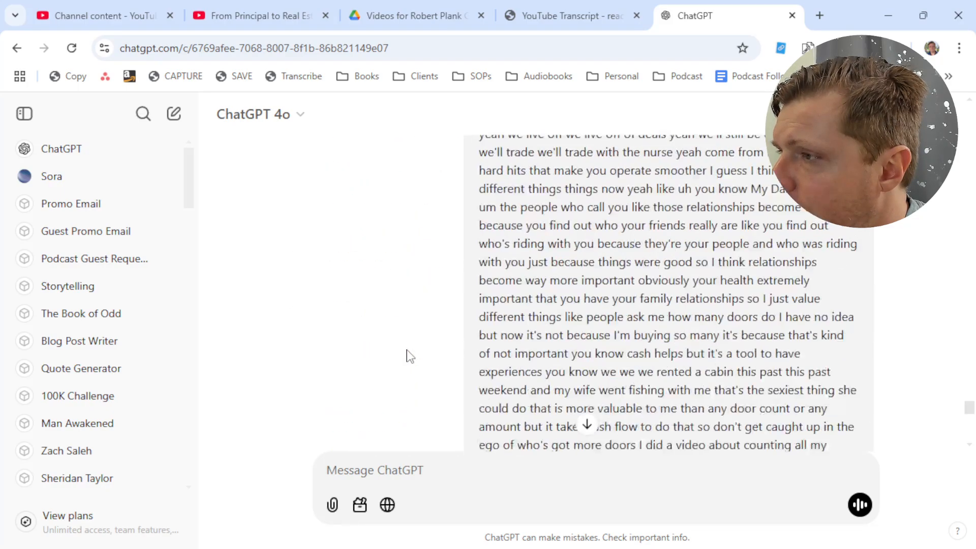
pyautogui.scroll(-20, 407, 355)
pyautogui.click(446, 469)
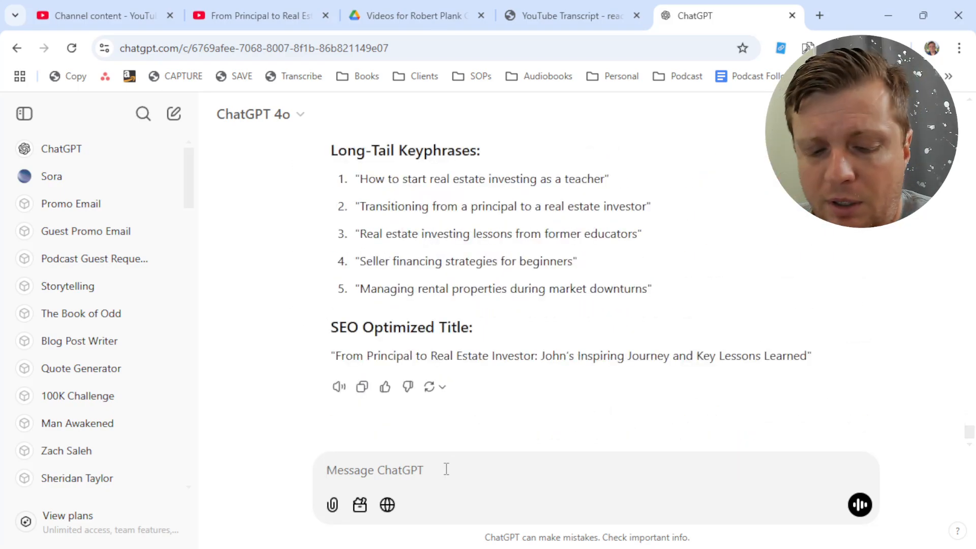
# - Ask ChatGPT to format the entire podcast transcript into question and answer for each part of the conversation
pyautogui.write('I want you to do this ')
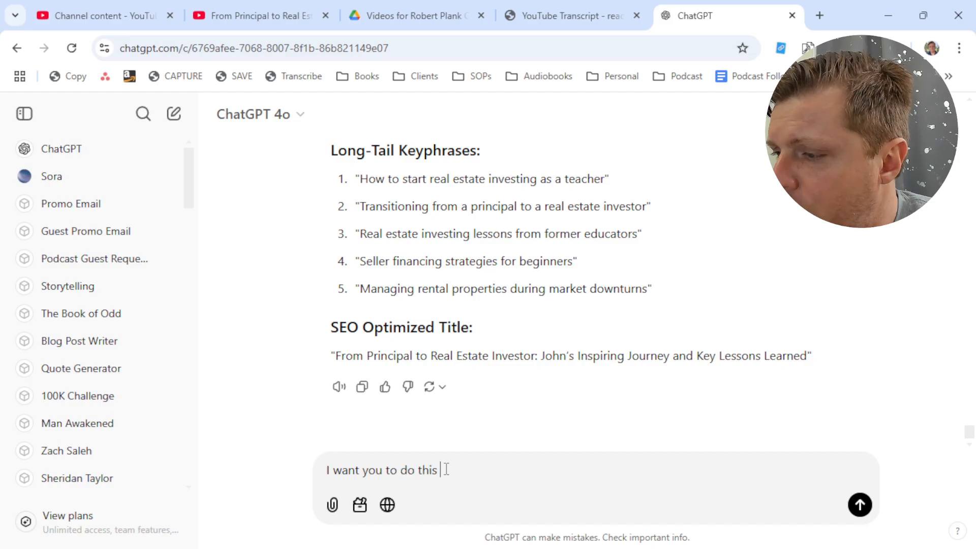
pyautogui.write('for the entire podcast ')
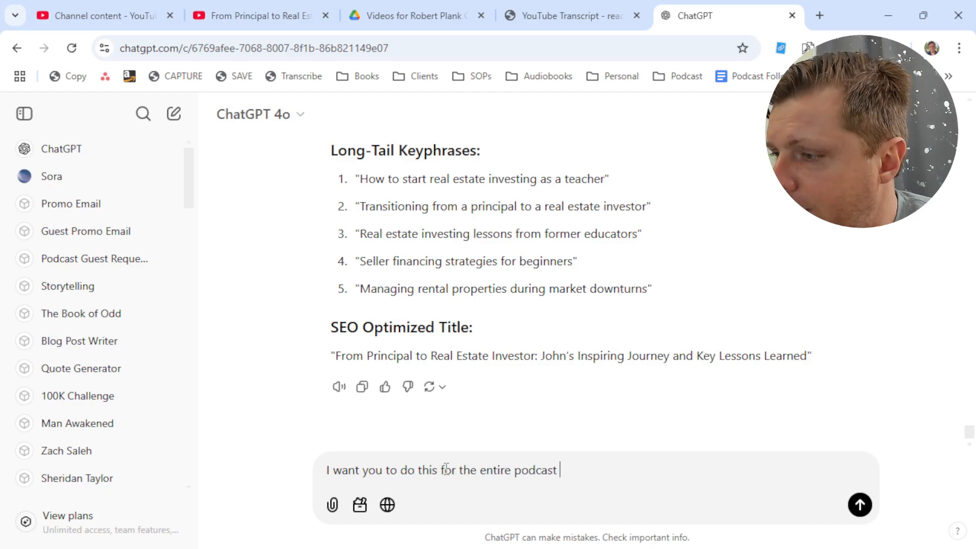
pyautogui.write('transcript. Break down every ')
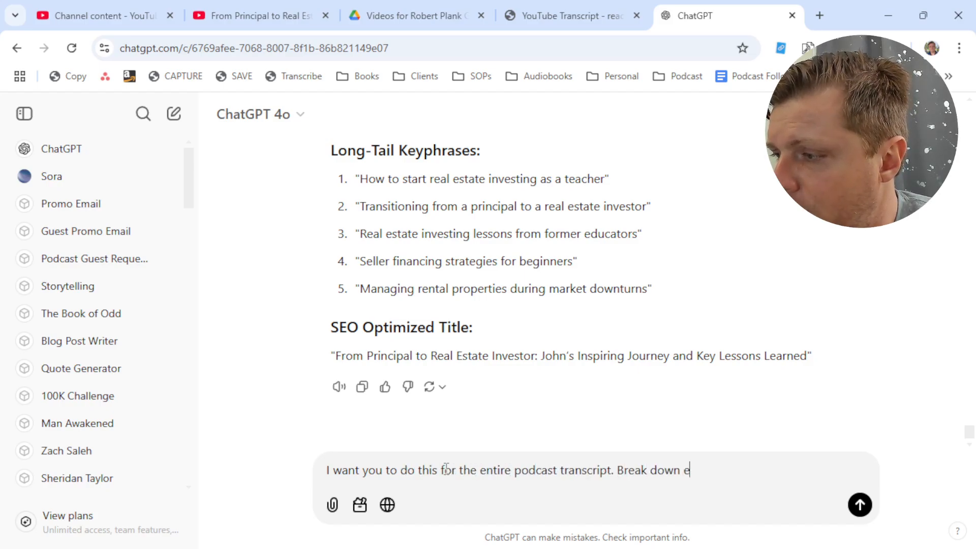
pyautogui.write('question and answer')
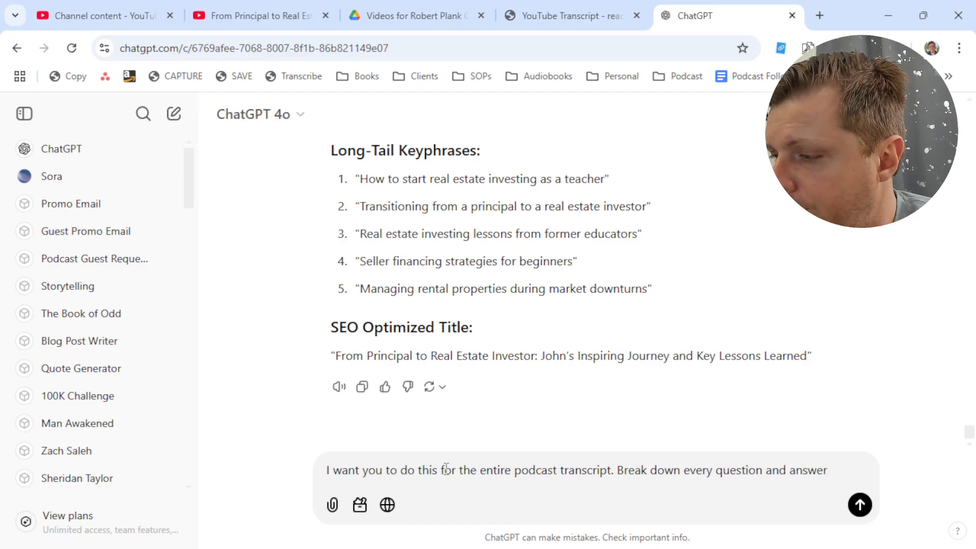
pyautogui.hotkey('shift', 'End')
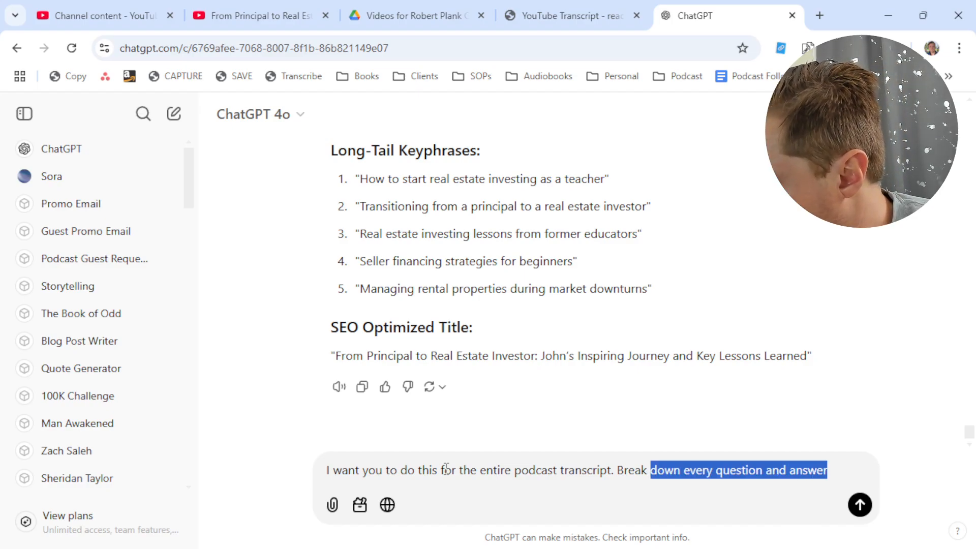
pyautogui.write('the format down into q')
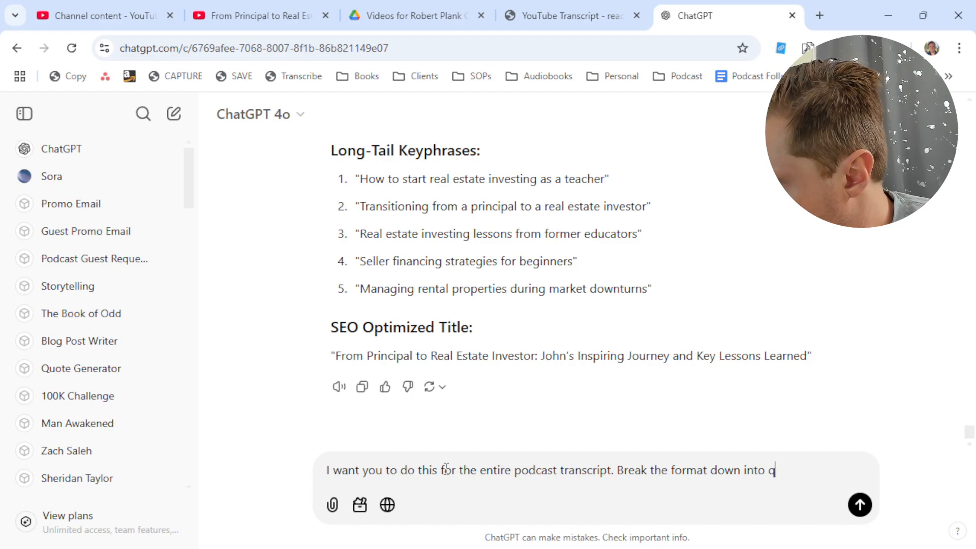
pyautogui.write('uestion and answer f')
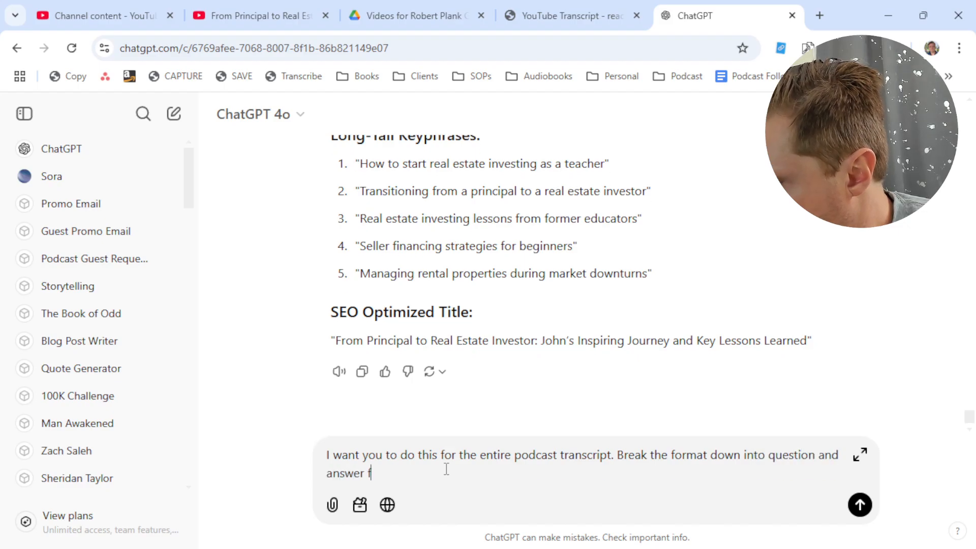
pyautogui.write('or each part of the conve')
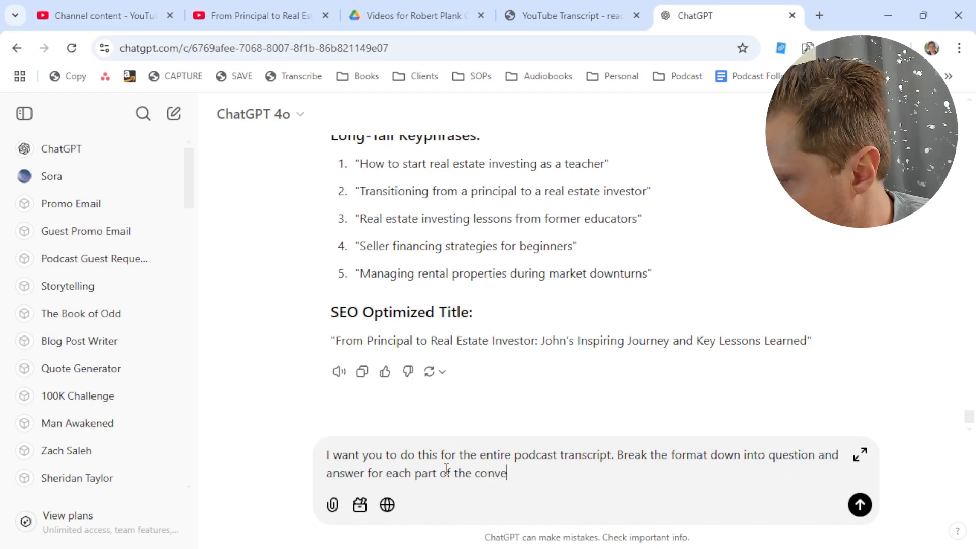
pyautogui.write('rsation')
pyautogui.press('Return')
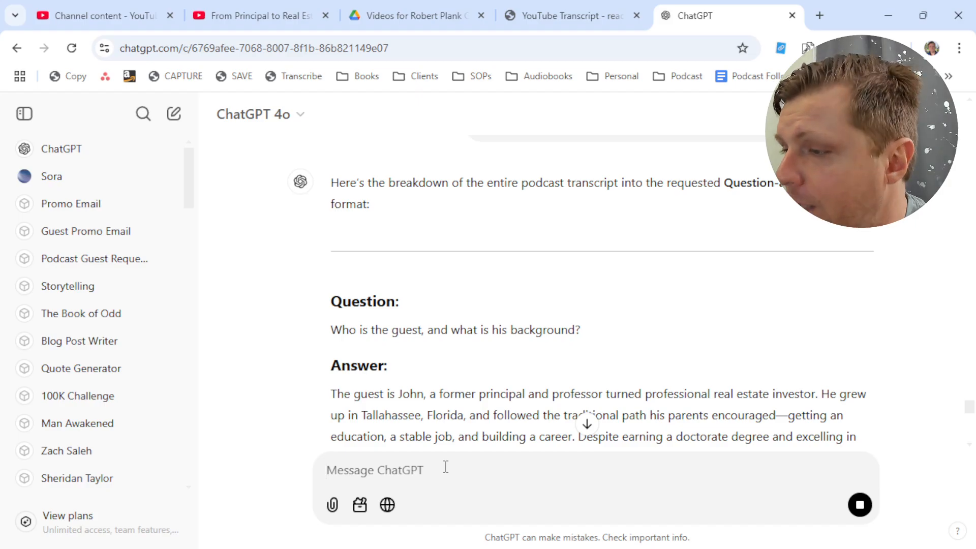
# - Send a follow-up: include the keywords and title in each section, not at the end
pyautogui.scroll(-8, 464, 397)
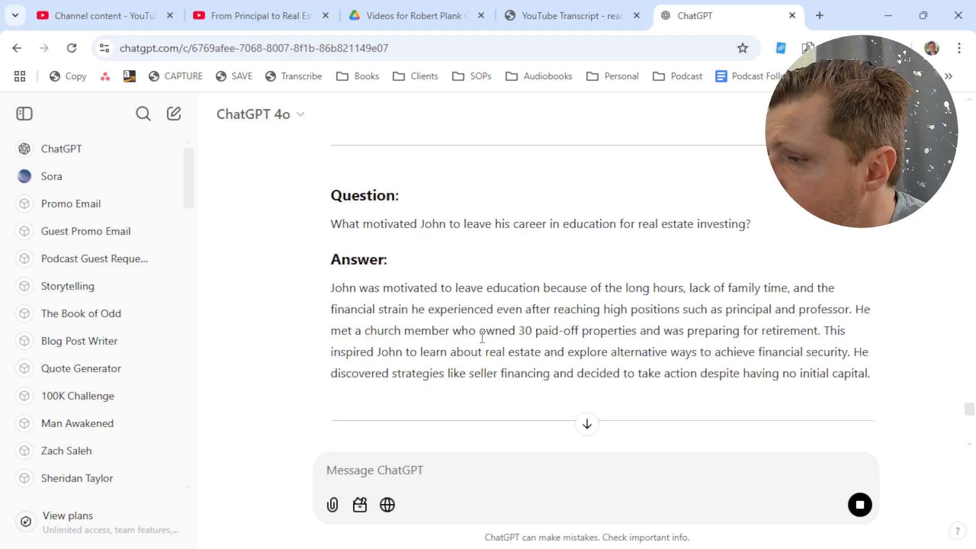
pyautogui.scroll(-15, 482, 338)
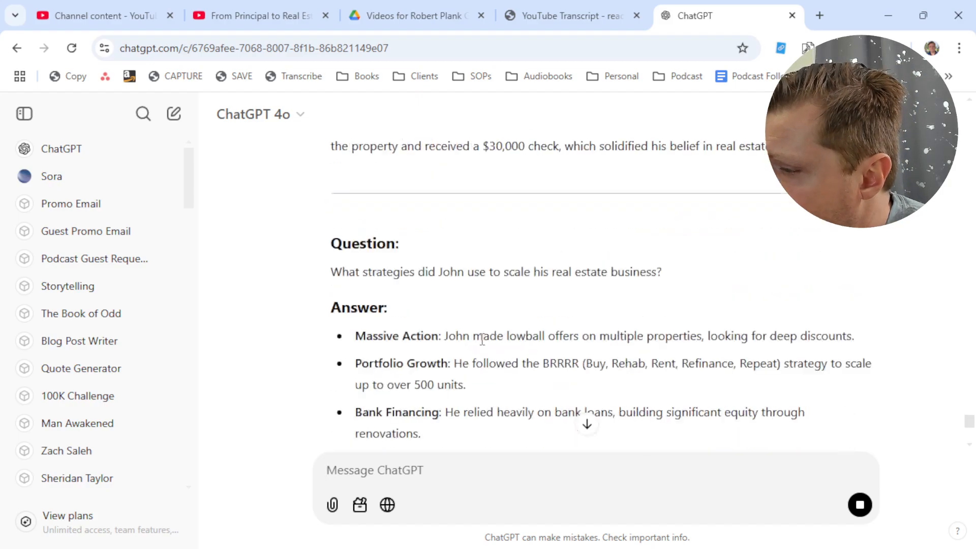
pyautogui.scroll(-15, 482, 338)
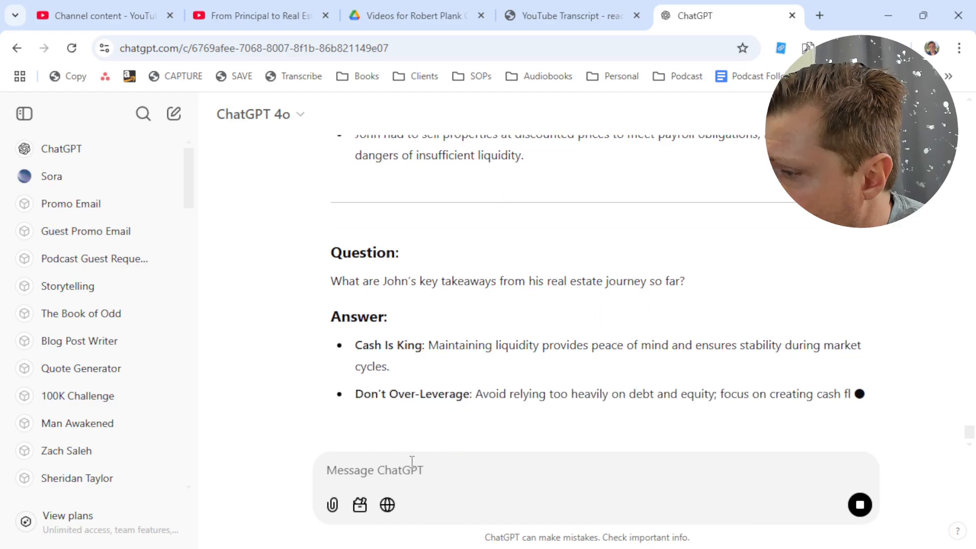
pyautogui.write('Be sure ')
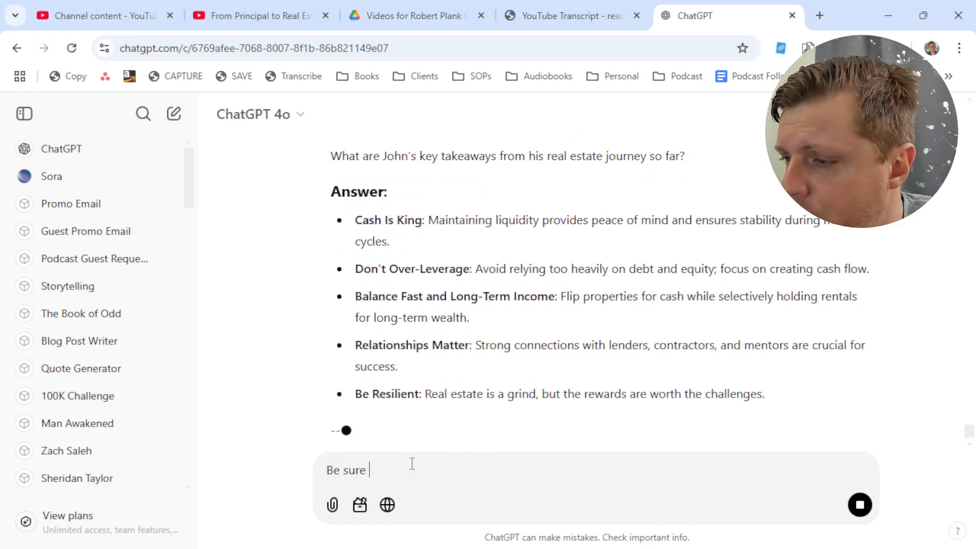
pyautogui.write('to also include the ')
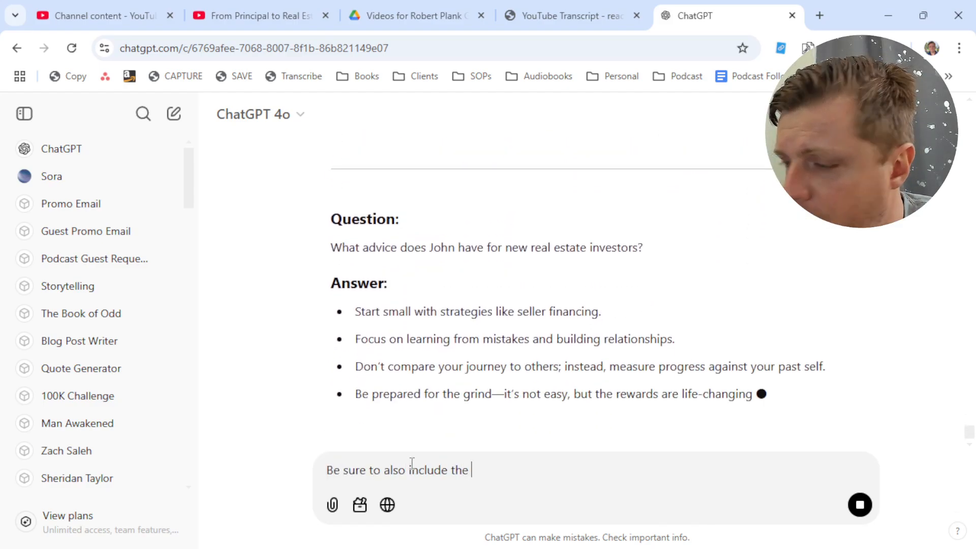
pyautogui.write('keywords an')
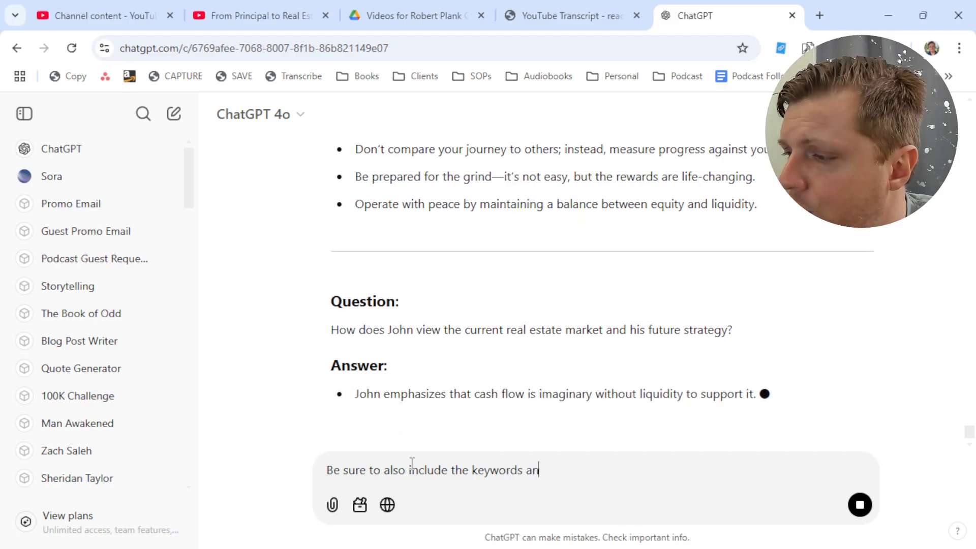
pyautogui.write('d title in e')
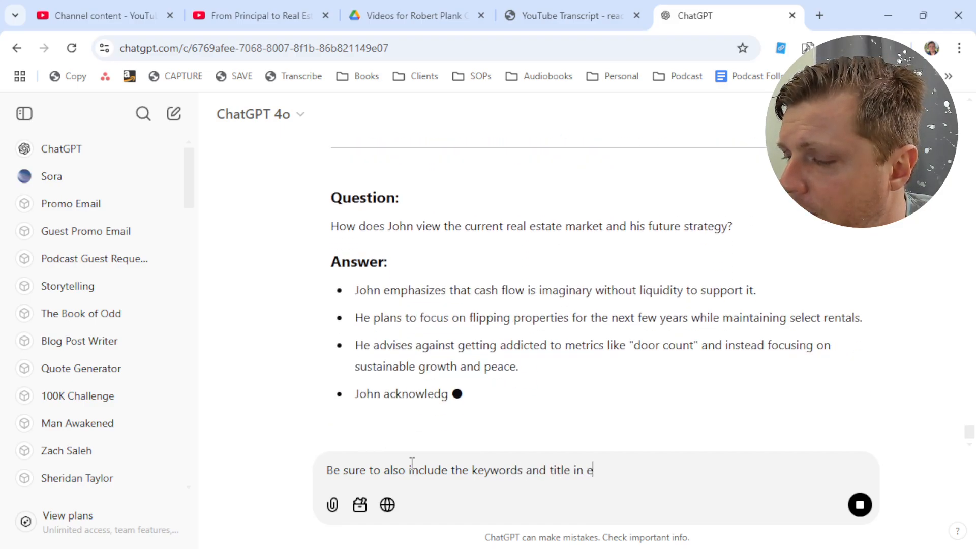
pyautogui.write('ach of these sections')
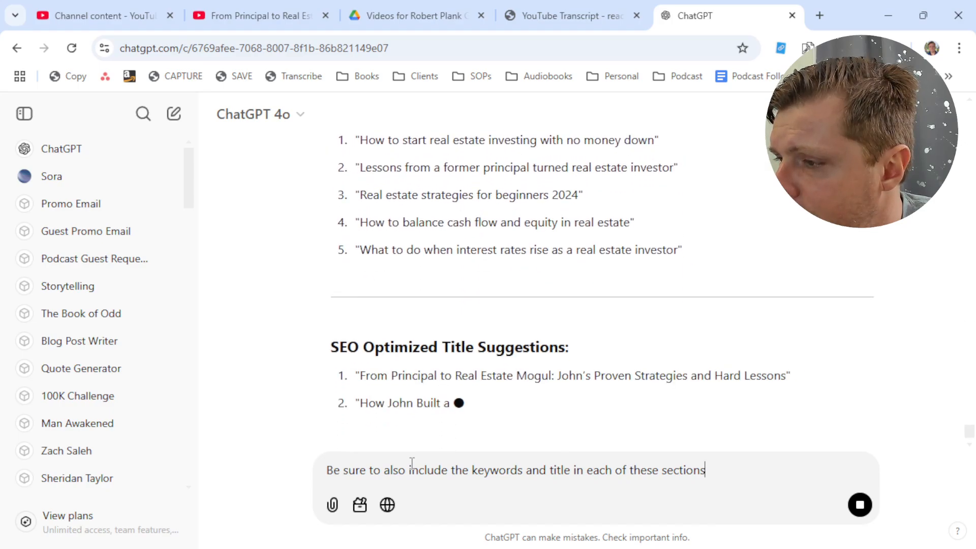
pyautogui.write(". Don't g")
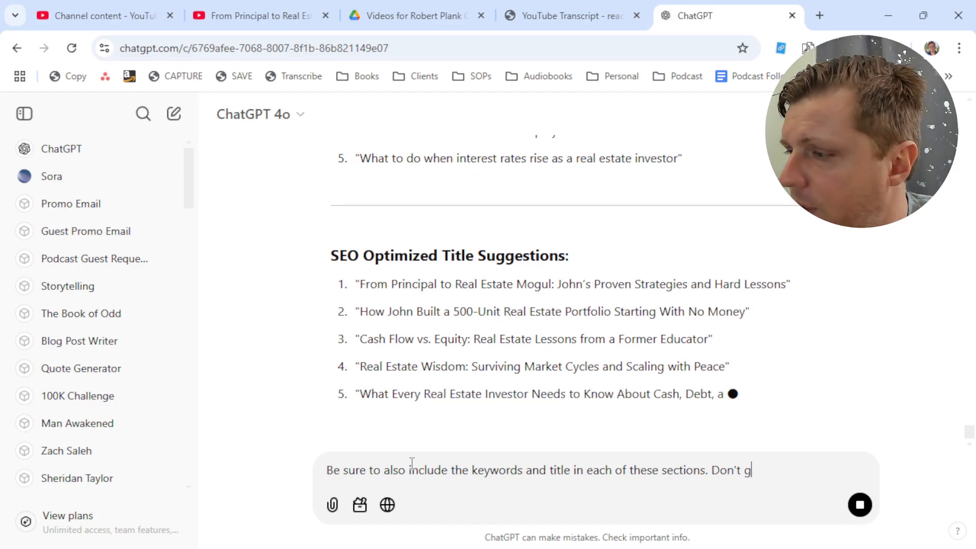
pyautogui.write('ive me the ')
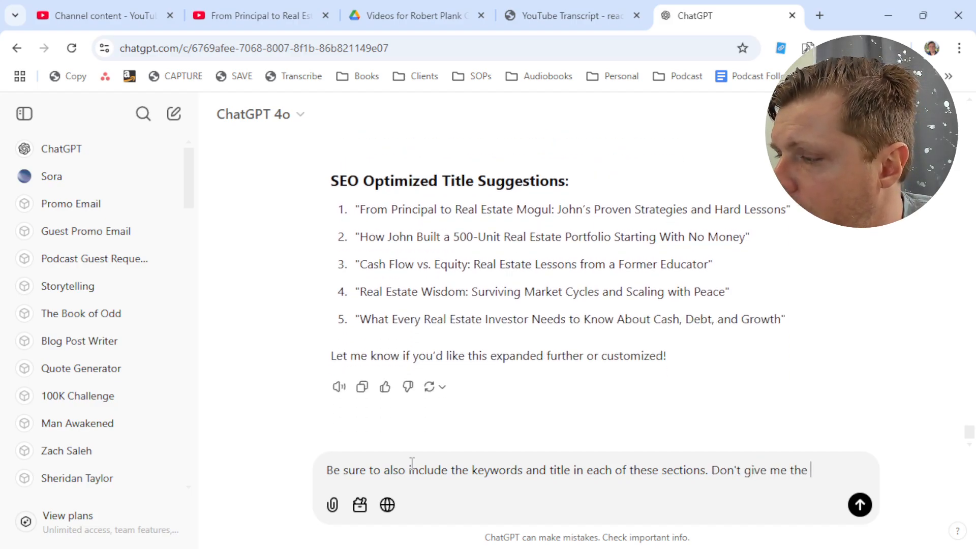
pyautogui.write('titles ')
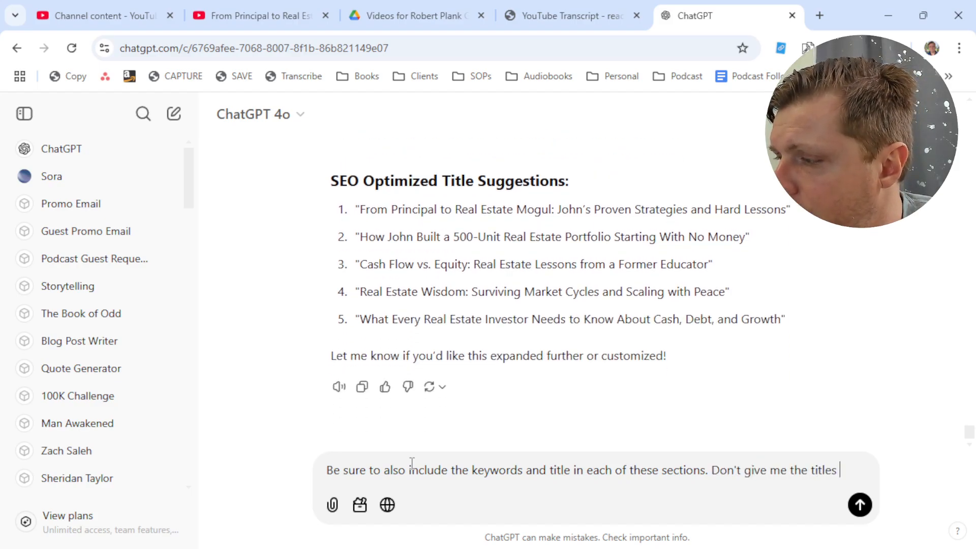
pyautogui.write('etc at the endk,')
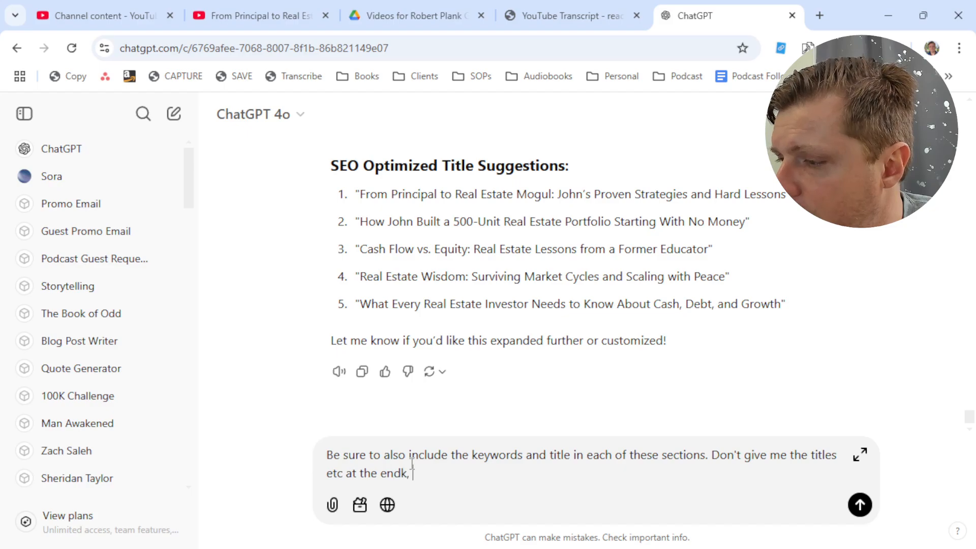
pyautogui.hotkey('ctrl', 'shift', 'Left')
pyautogui.press('BackSpace')
pyautogui.press('BackSpace')
pyautogui.press('BackSpace')
pyautogui.write(', ')
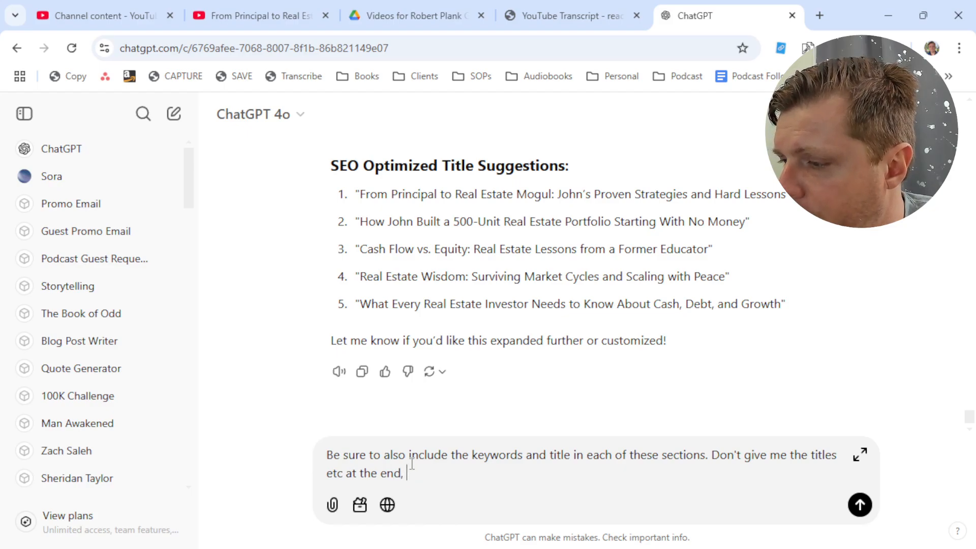
pyautogui.write('give them for each section')
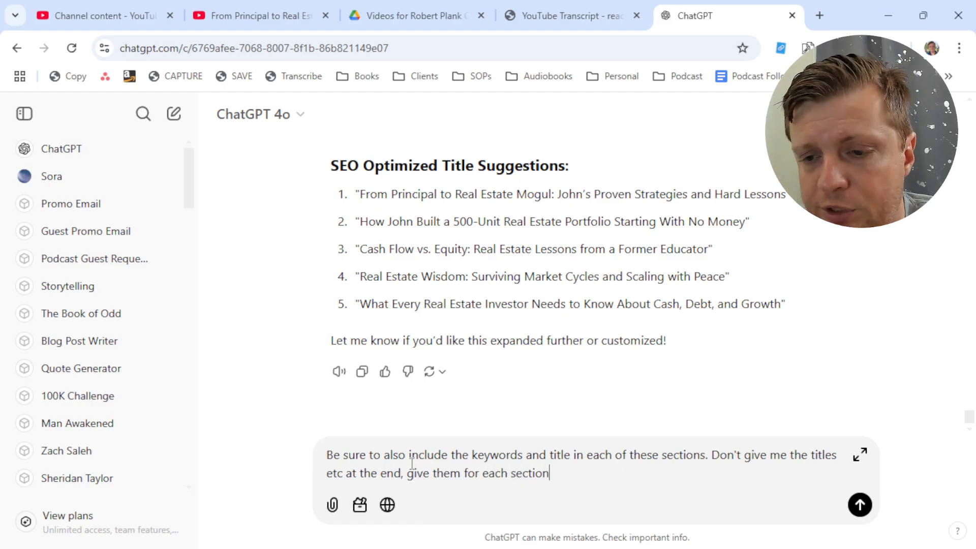
pyautogui.press('Return')
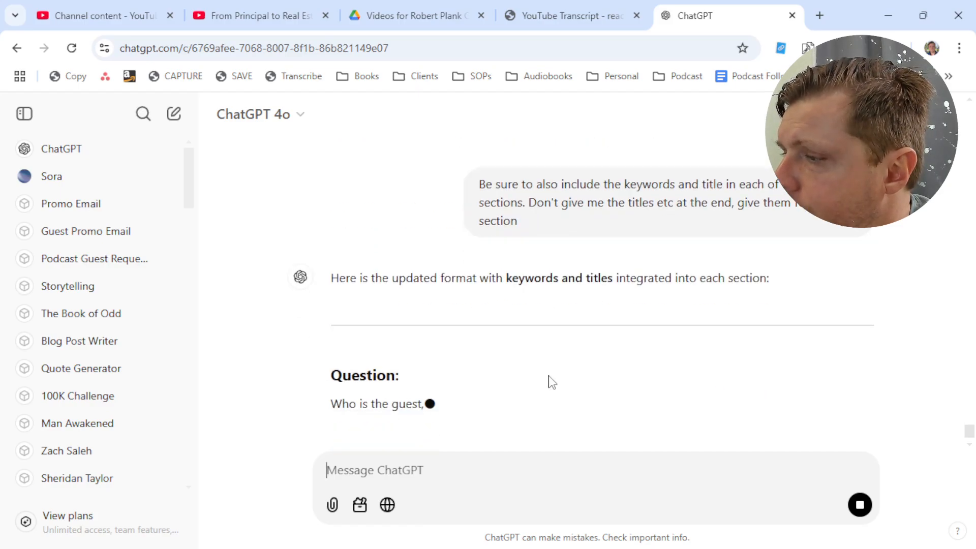
# - Scroll through the regenerated breakdown, checking each section's question, bulleted answer, five keywords and title
pyautogui.scroll(-1, 549, 376)
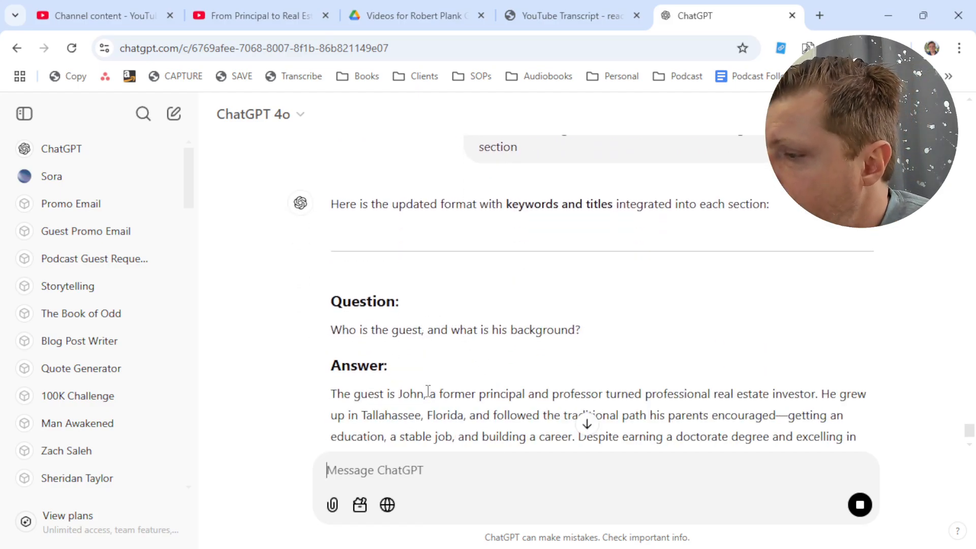
pyautogui.scroll(-1, 438, 378)
pyautogui.scroll(-4, 442, 379)
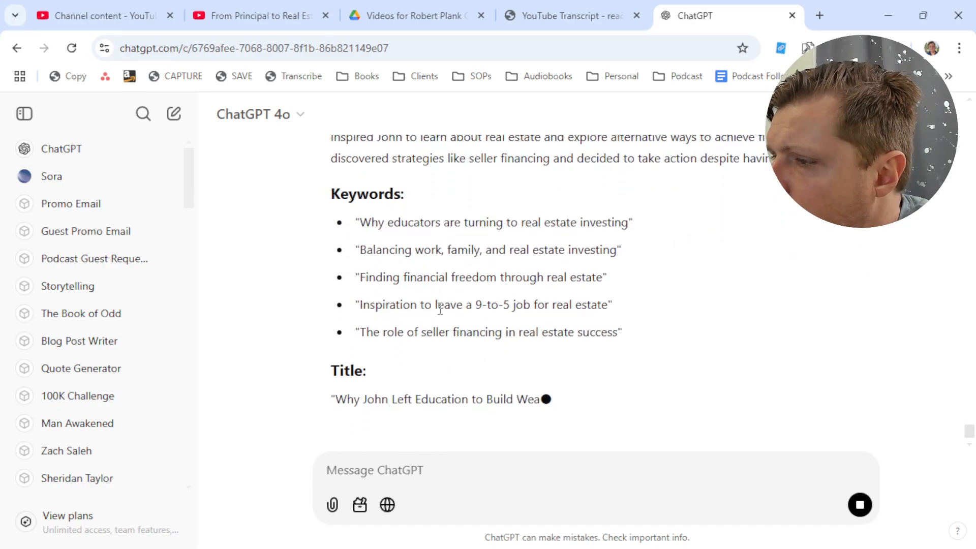
pyautogui.scroll(5, 513, 229)
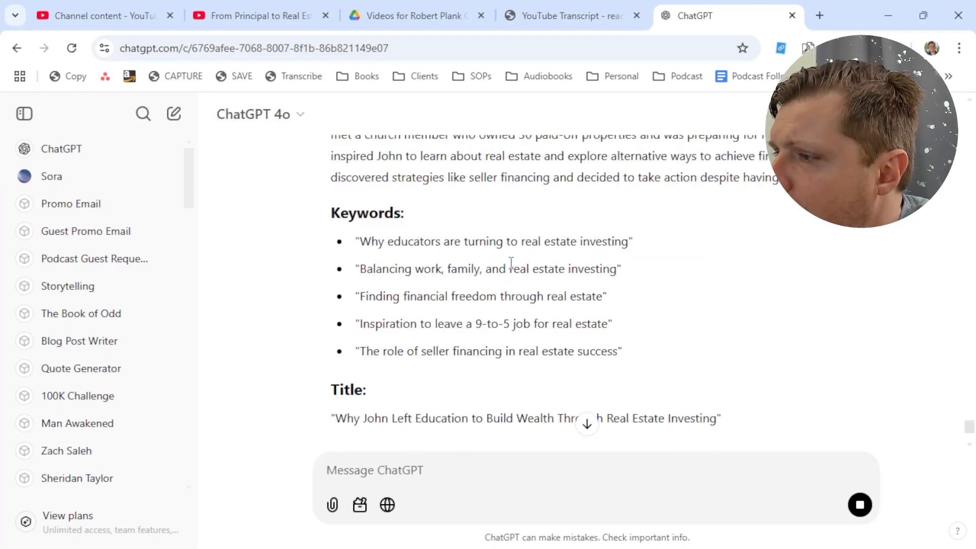
pyautogui.scroll(-5, 532, 268)
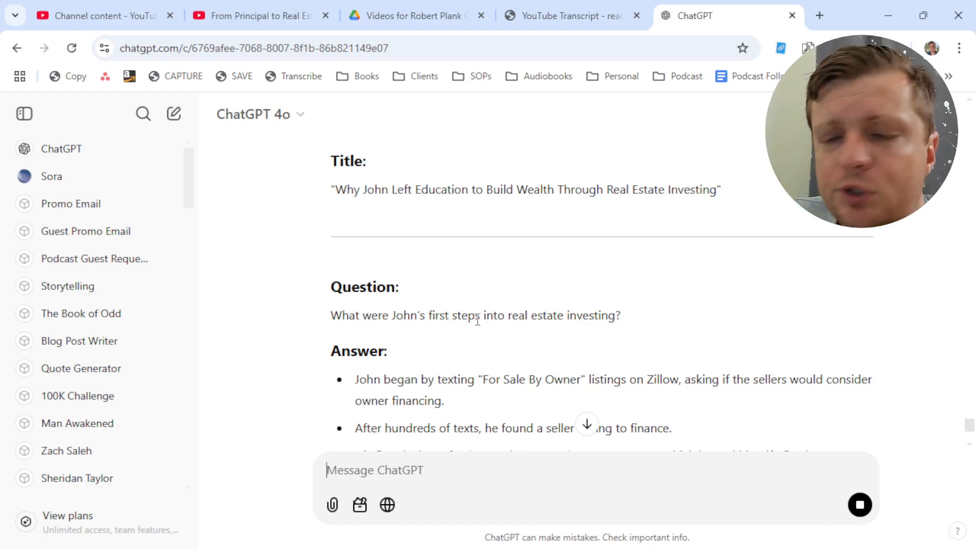
pyautogui.scroll(-2, 477, 320)
pyautogui.scroll(-2, 460, 304)
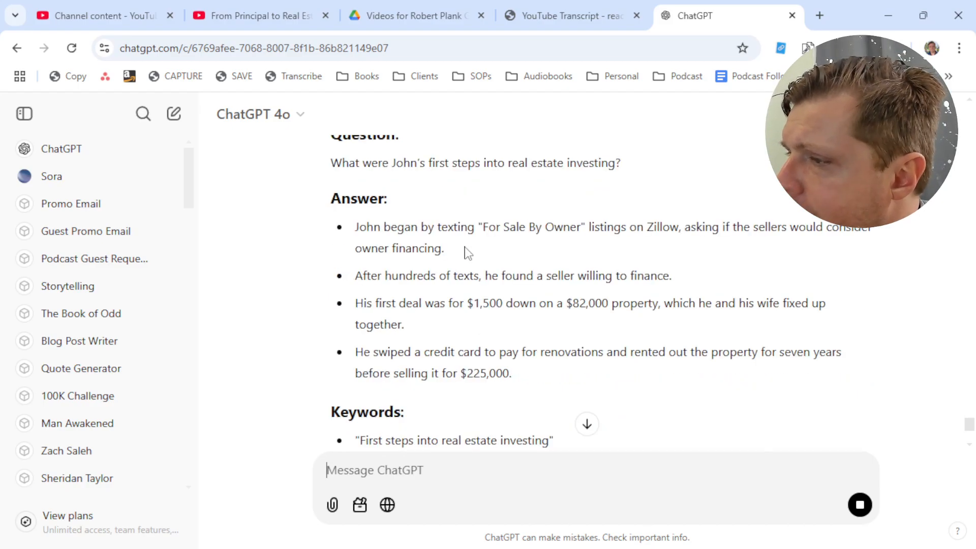
pyautogui.moveTo(516, 228); pyautogui.dragTo(629, 246)
pyautogui.click(629, 246)
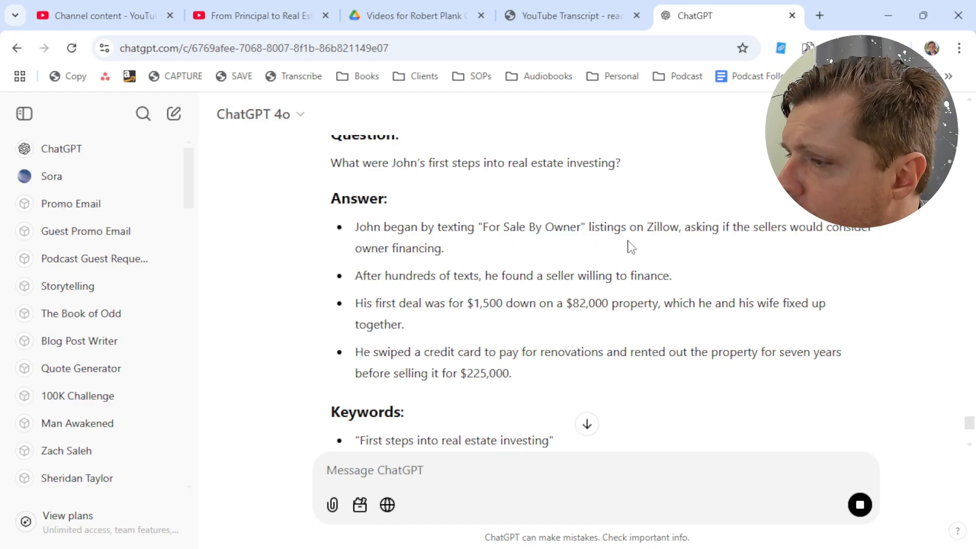
pyautogui.scroll(-2, 600, 264)
pyautogui.scroll(-2, 565, 274)
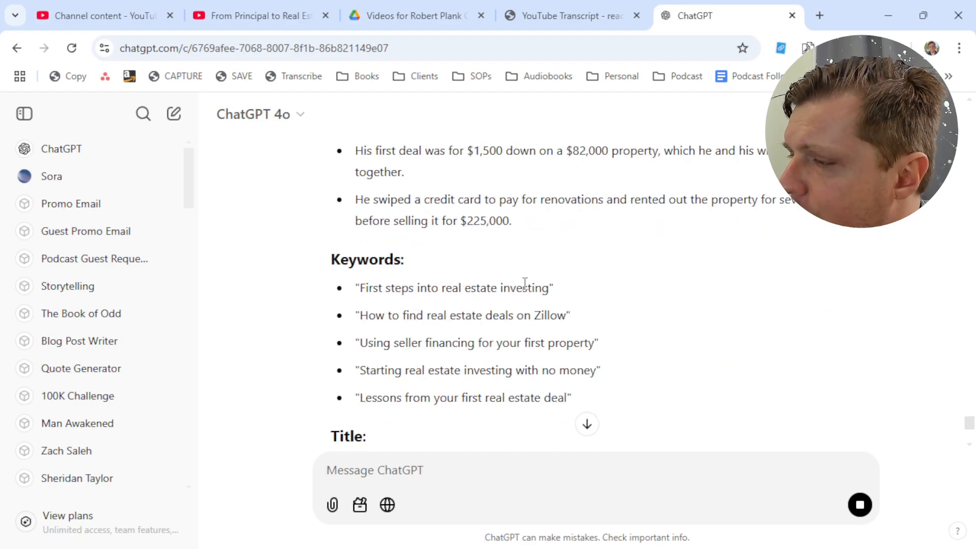
pyautogui.scroll(-4, 526, 284)
pyautogui.scroll(-4, 525, 291)
pyautogui.scroll(4, 528, 292)
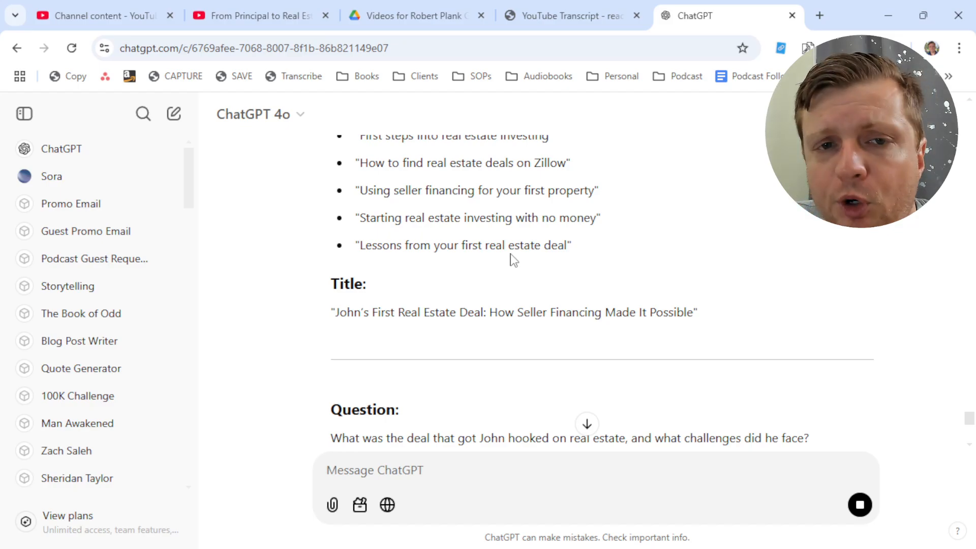
pyautogui.scroll(10, 508, 264)
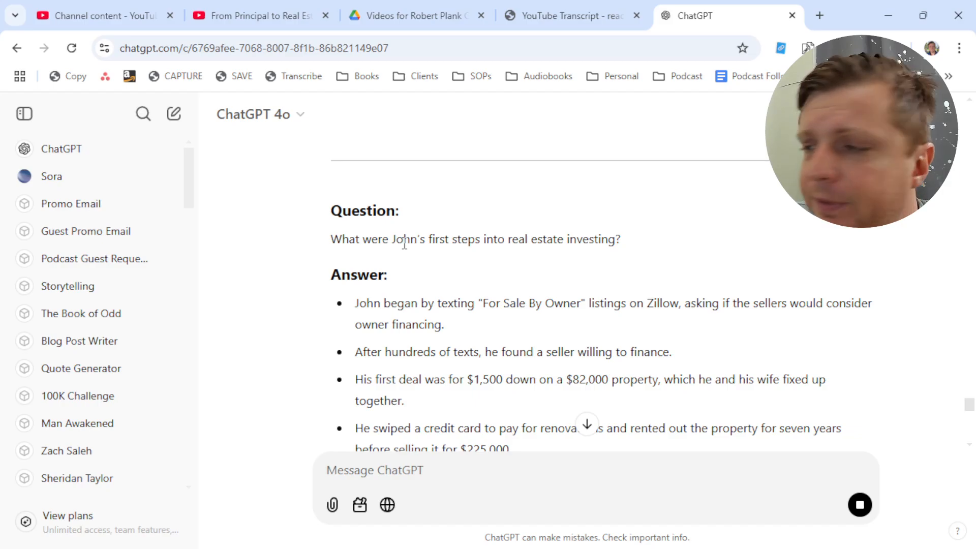
pyautogui.scroll(-14, 422, 269)
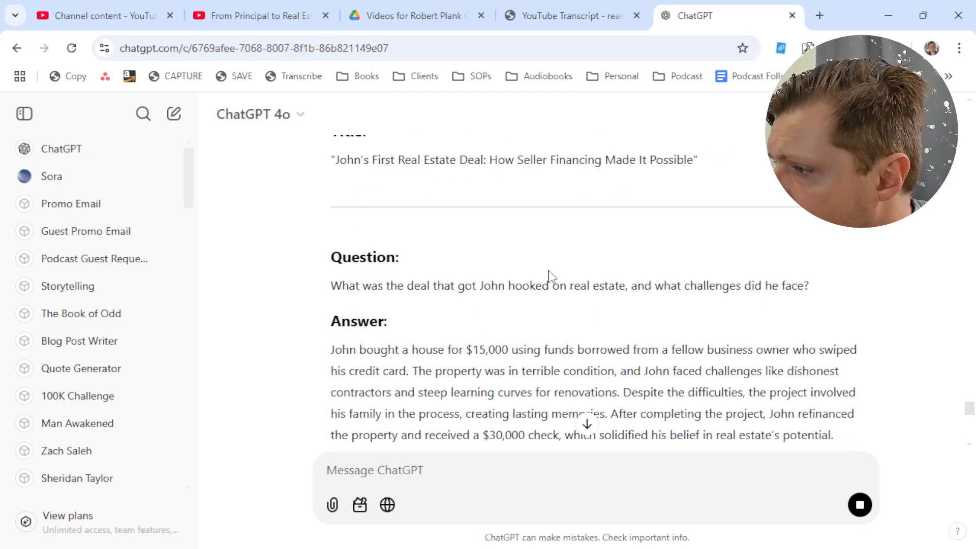
pyautogui.scroll(-14, 464, 285)
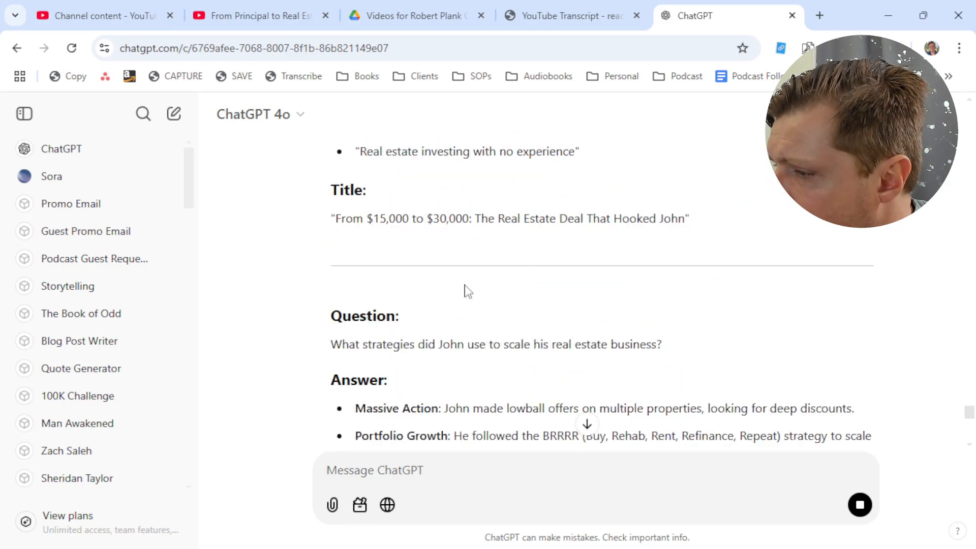
pyautogui.scroll(-3, 466, 269)
pyautogui.scroll(-8, 463, 264)
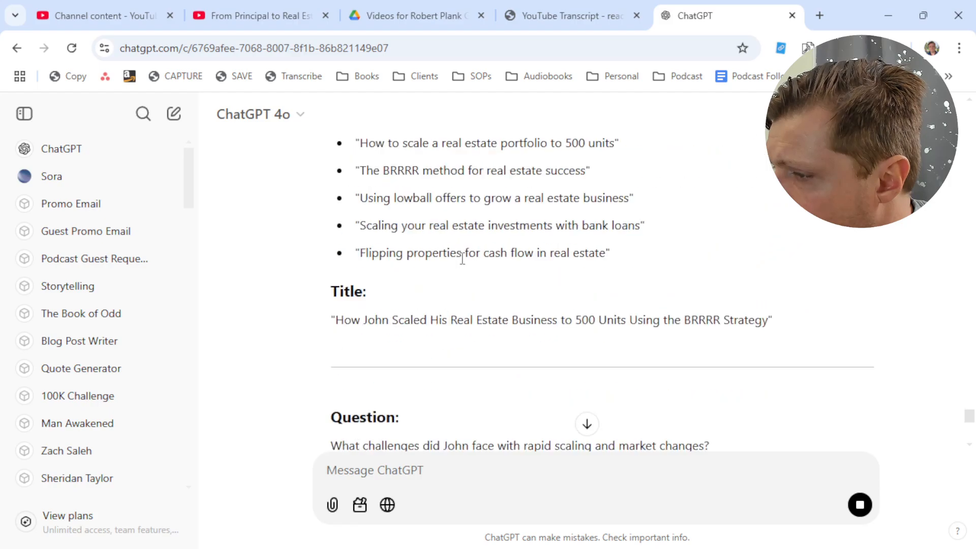
pyautogui.scroll(-10, 473, 294)
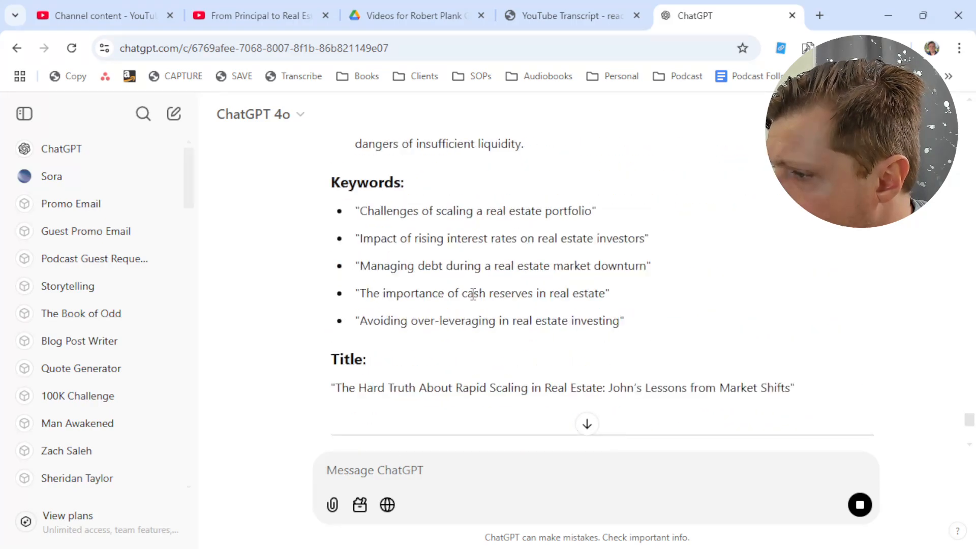
pyautogui.scroll(-2, 488, 244)
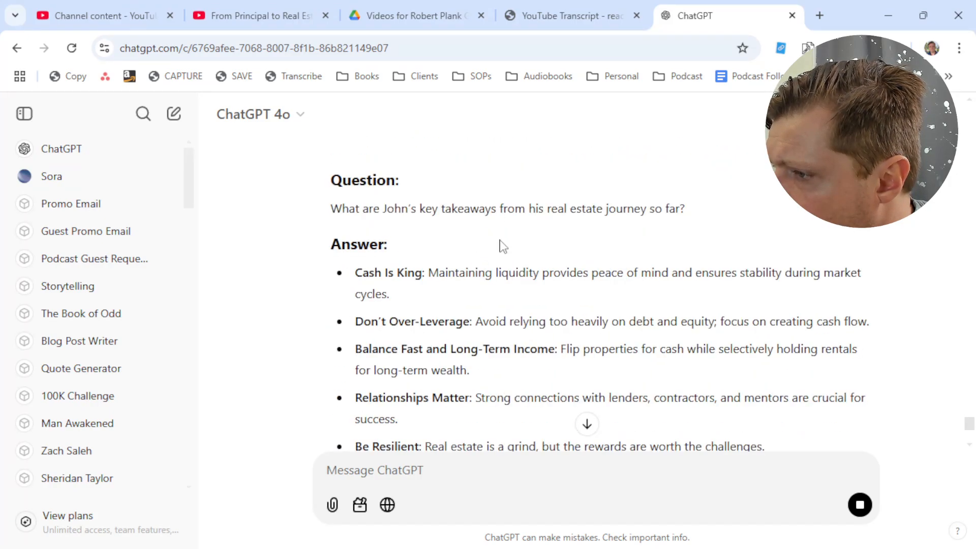
pyautogui.scroll(-14, 501, 246)
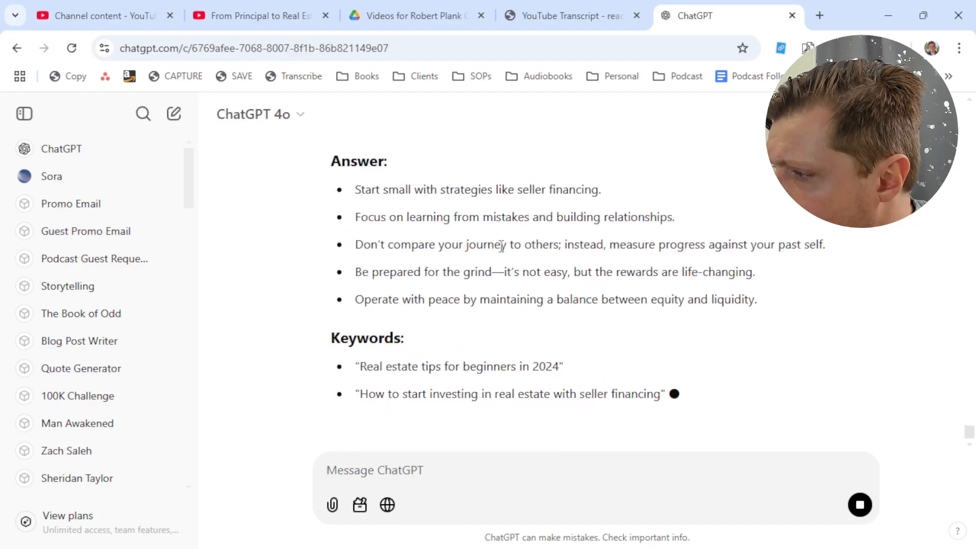
pyautogui.scroll(8, 502, 246)
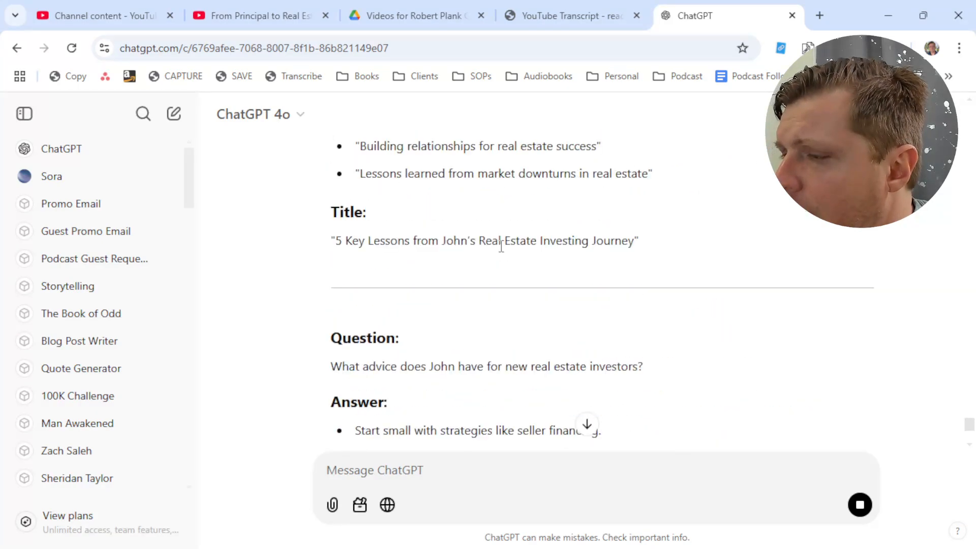
pyautogui.scroll(-12, 501, 246)
pyautogui.scroll(6, 502, 249)
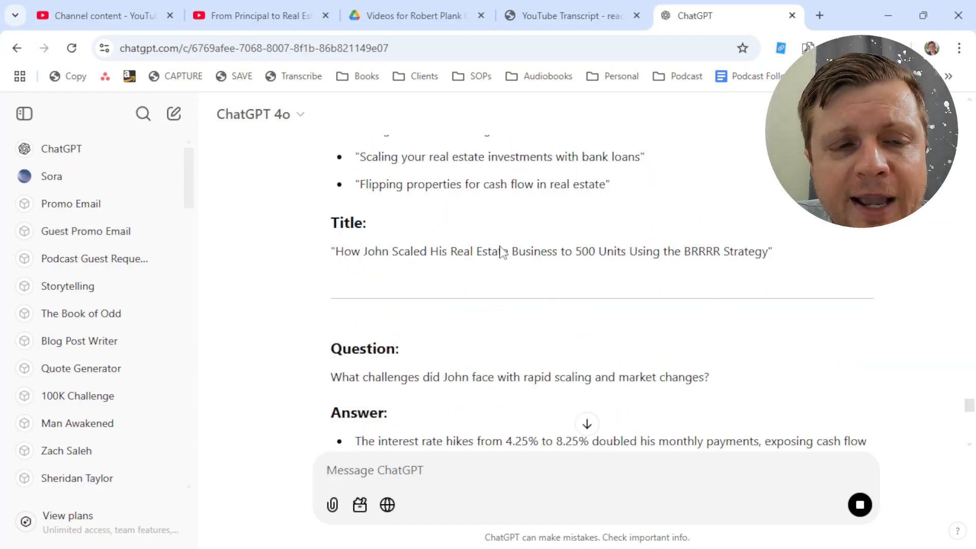
pyautogui.scroll(6, 501, 251)
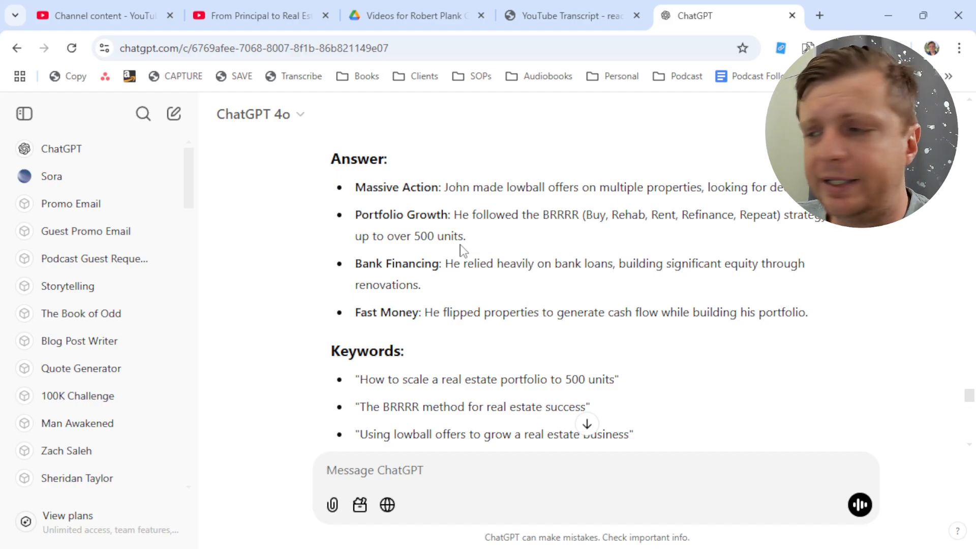
pyautogui.scroll(-2, 498, 334)
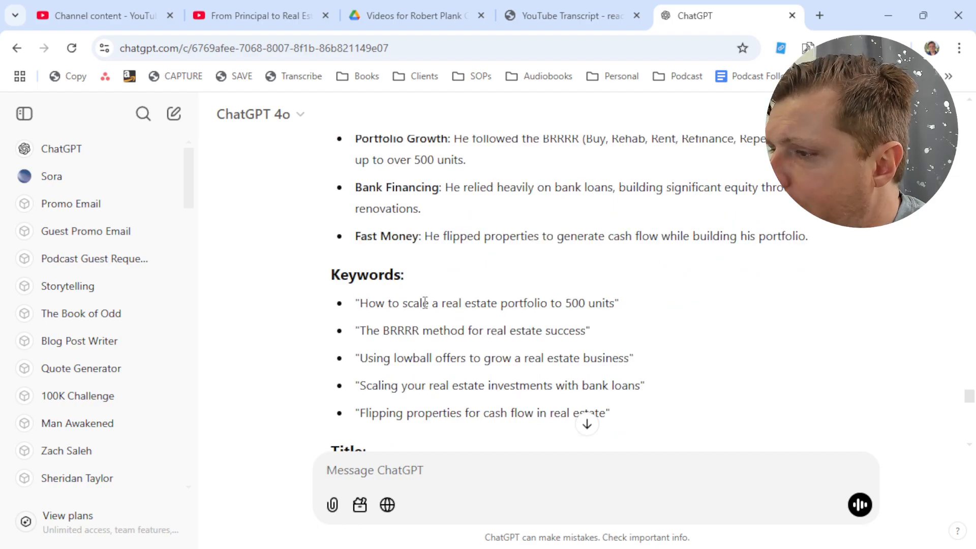
# - Select the first keyphrase, 'How to scale a real estate portfolio', in ChatGPT's reply
pyautogui.moveTo(370, 304); pyautogui.dragTo(537, 302)
pyautogui.click(537, 303)
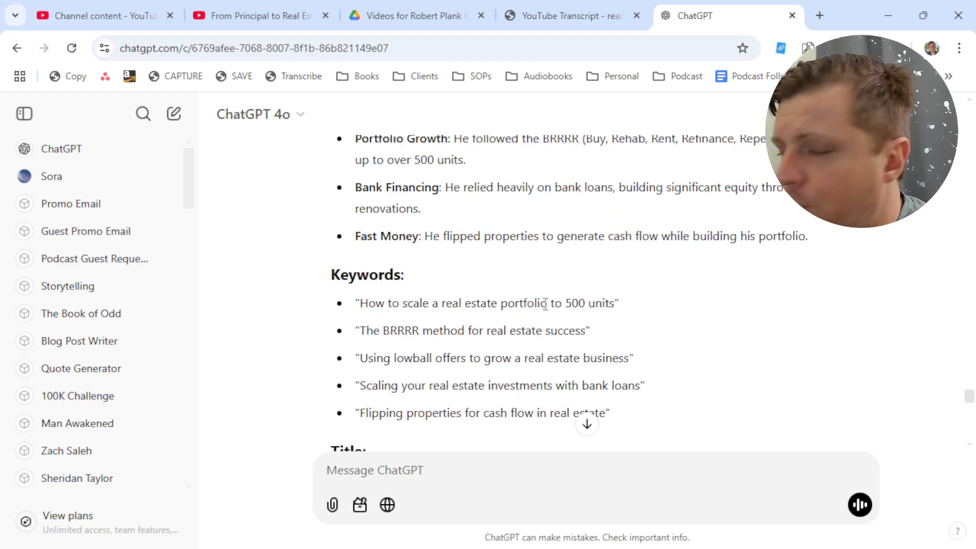
pyautogui.doubleClick(546, 304)
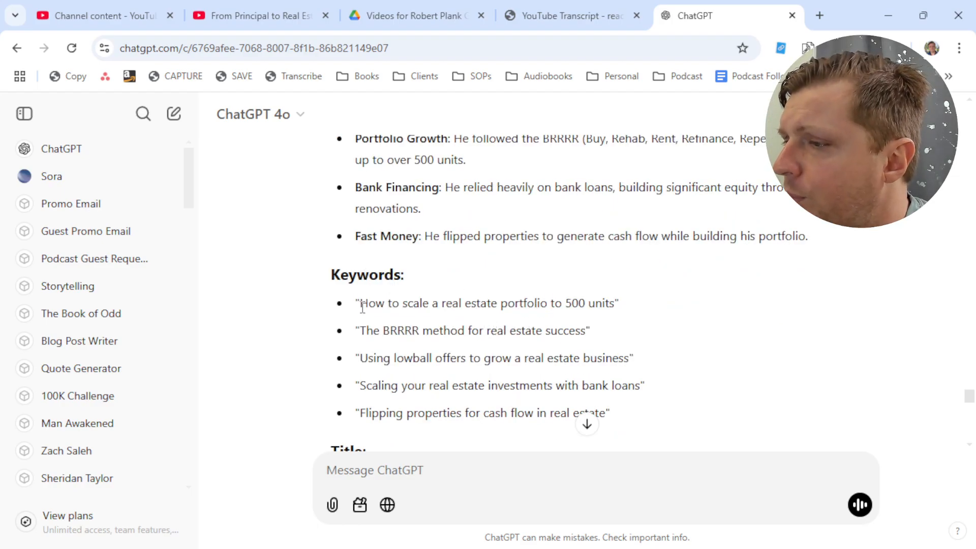
pyautogui.moveTo(361, 304); pyautogui.dragTo(548, 295)
pyautogui.hotkey('ctrl', 'c')
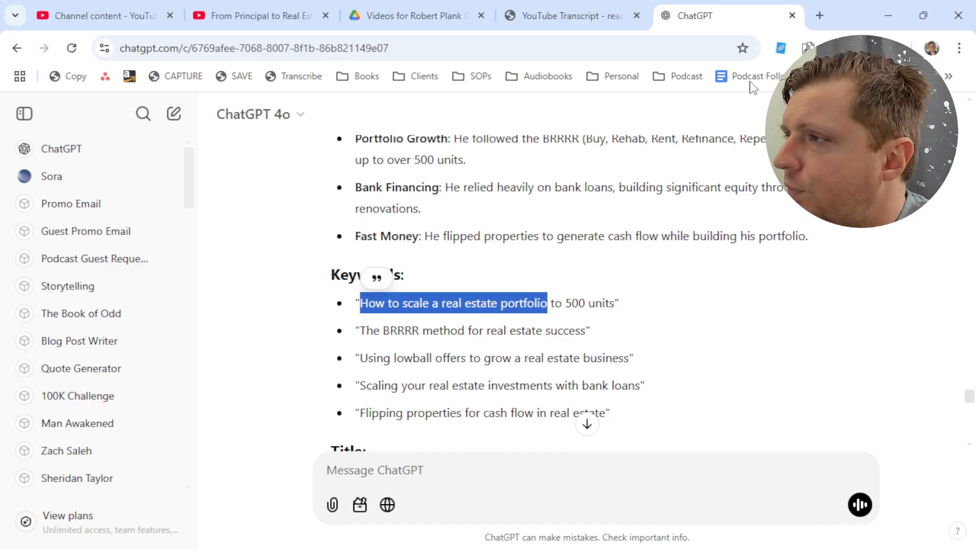
# - Search YouTube for 'How to scale a real estate portfolio' in a new tab
pyautogui.click(819, 15)
pyautogui.write('you')
pyautogui.press('Return')
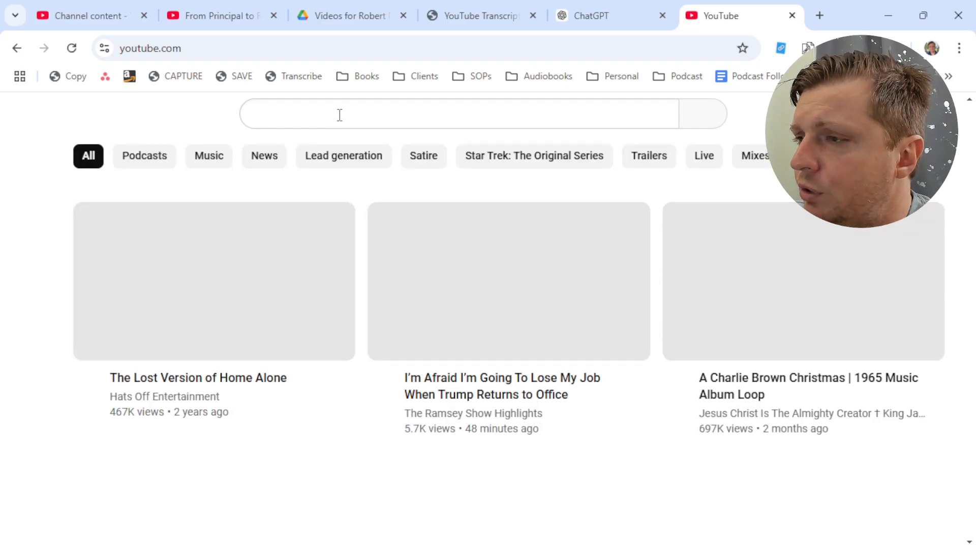
pyautogui.click(339, 116)
pyautogui.hotkey('ctrl', 'v')
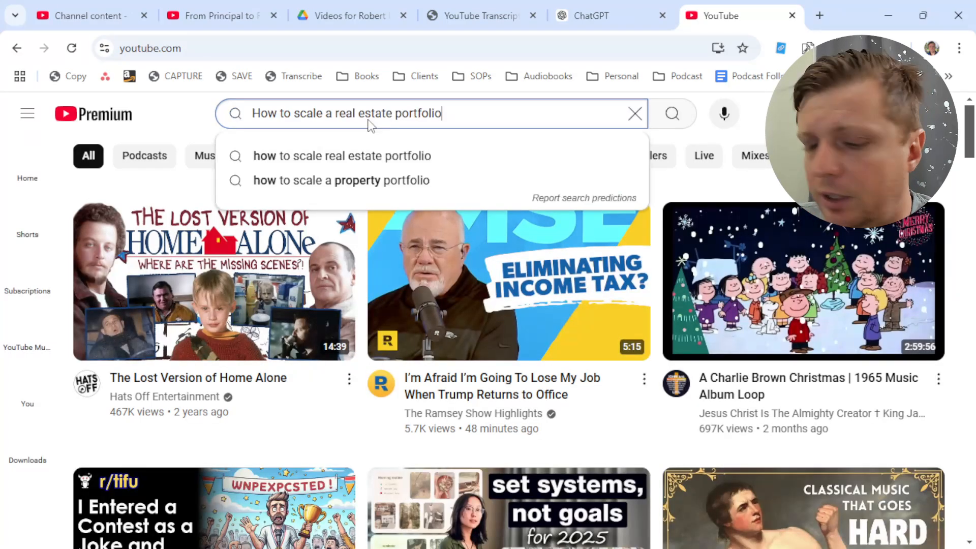
pyautogui.press('Return')
pyautogui.hotkey('ctrl', 't')
# - Search Google for the exact phrase "How to scale a real estate portfolio" and review the ranking results
pyautogui.write('"')
pyautogui.hotkey('ctrl', 'v')
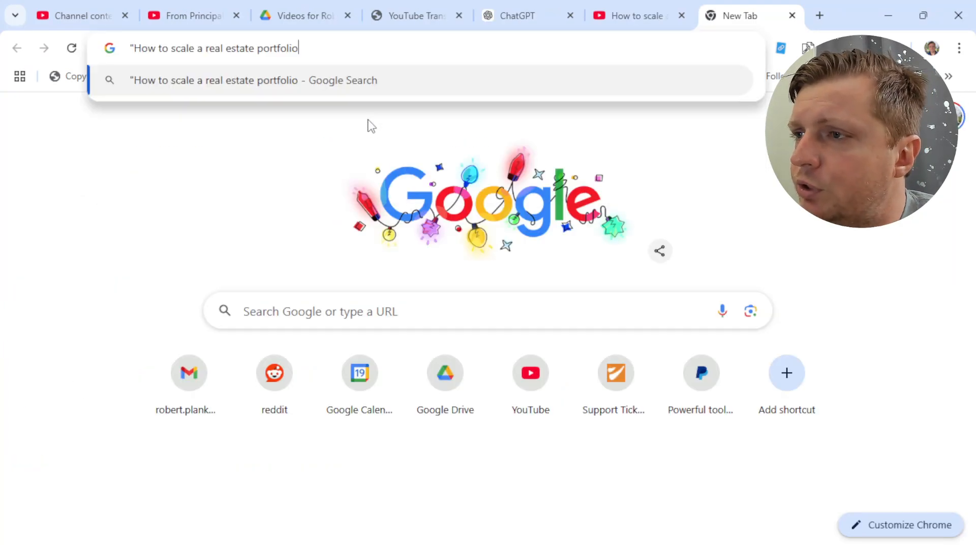
pyautogui.write('"')
pyautogui.press('Return')
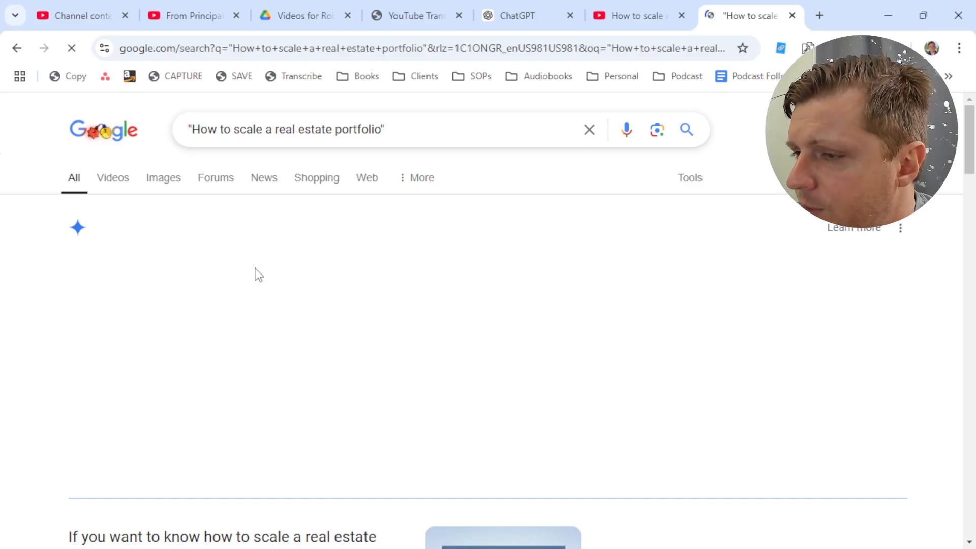
pyautogui.scroll(-10, 266, 300)
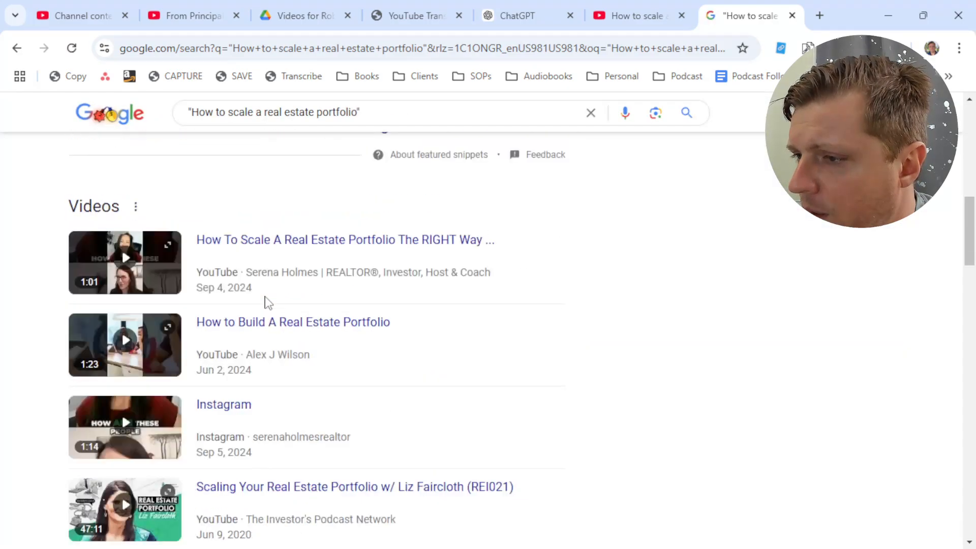
pyautogui.scroll(-8, 243, 389)
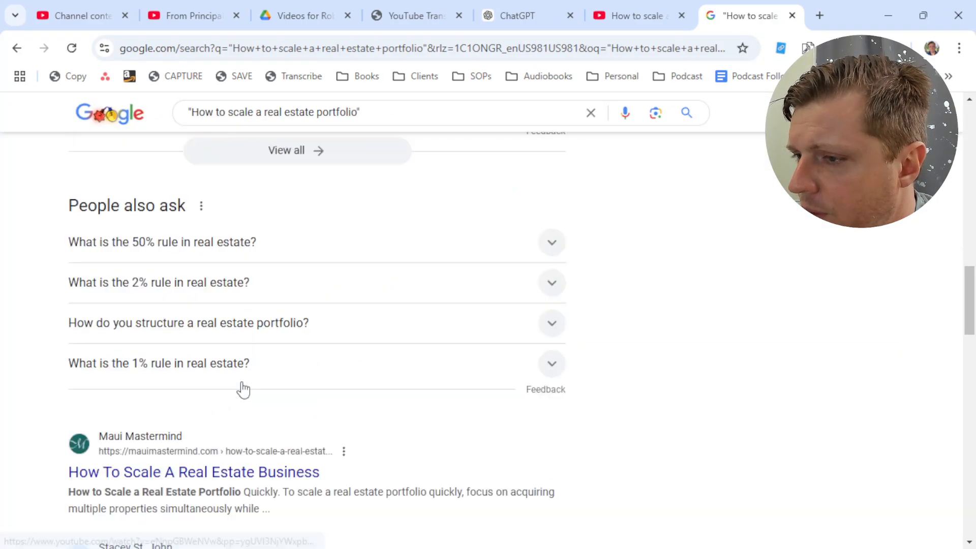
pyautogui.scroll(-6, 243, 389)
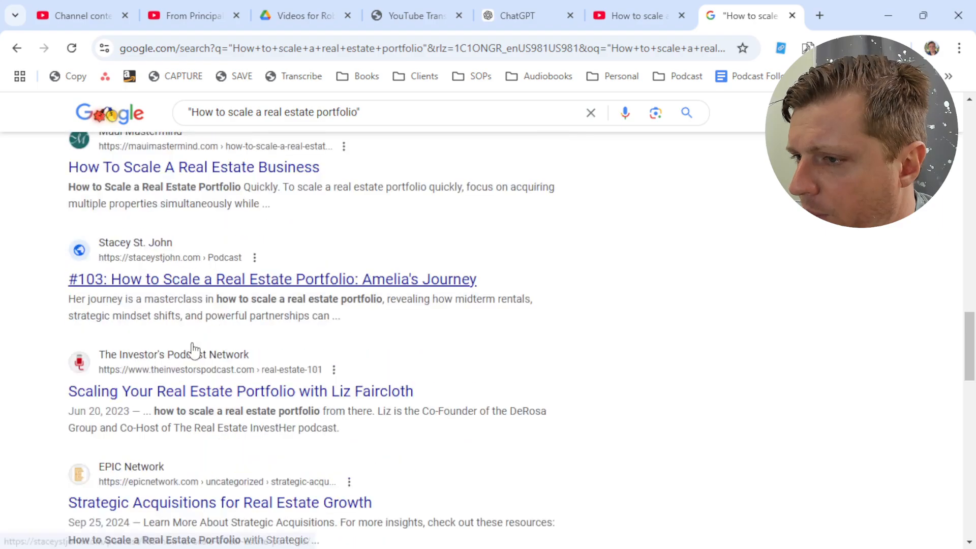
pyautogui.scroll(-2, 173, 320)
pyautogui.scroll(-3, 178, 328)
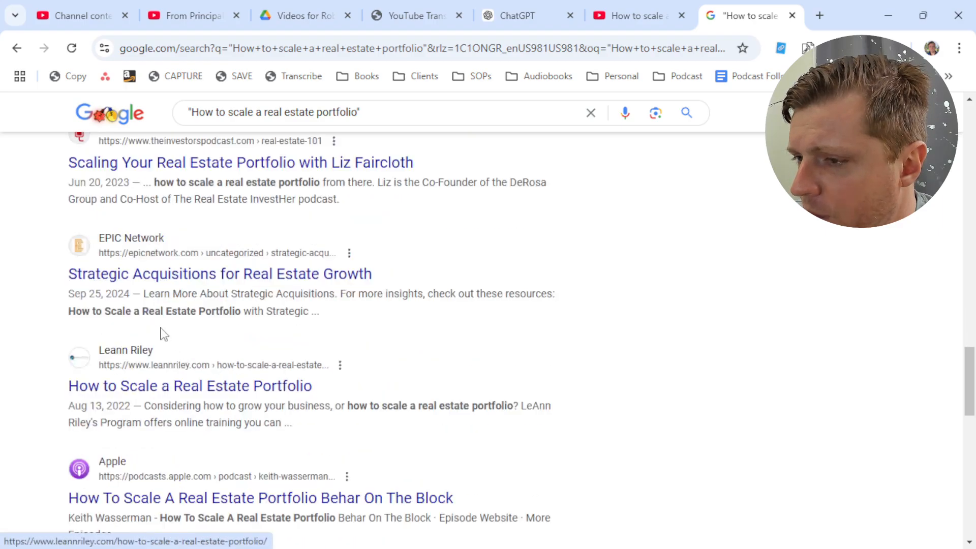
pyautogui.scroll(-3, 162, 334)
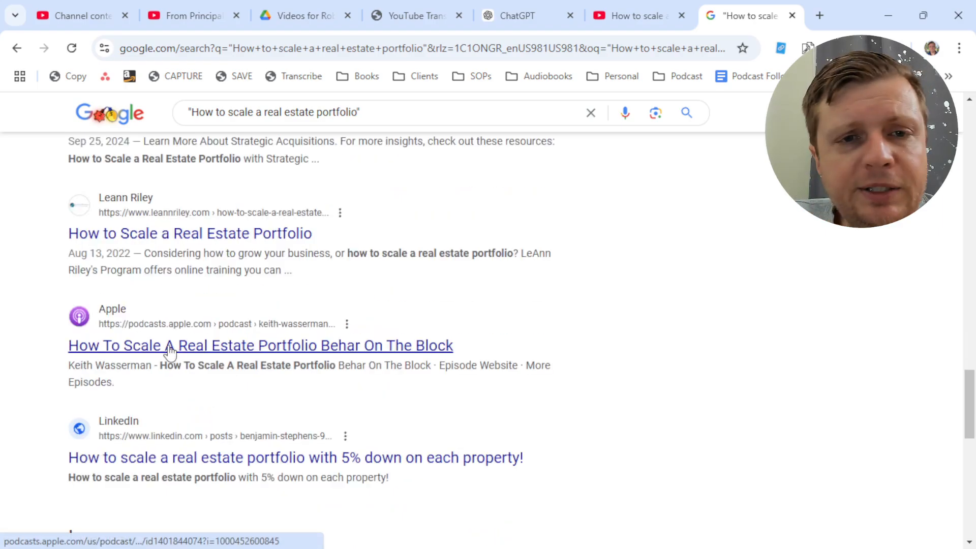
pyautogui.scroll(-6, 170, 350)
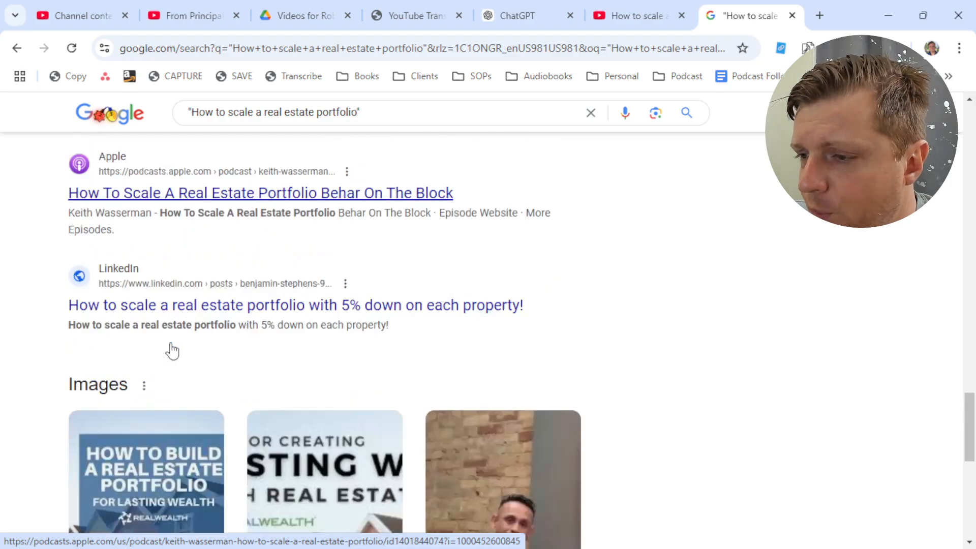
pyautogui.scroll(-3, 170, 353)
pyautogui.scroll(20, 179, 389)
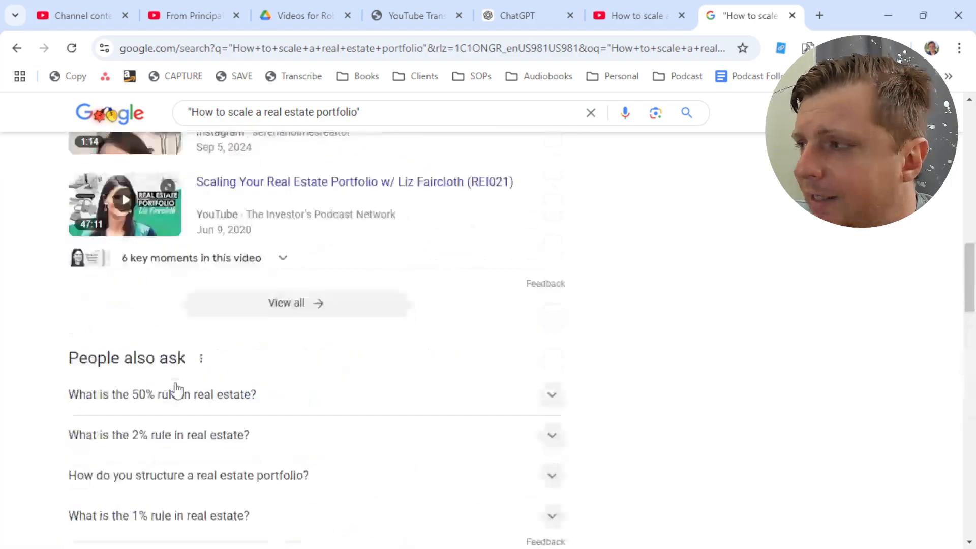
# - Add site:grabthemap.com to the query and confirm the site has no page for the phrase
pyautogui.click(407, 131)
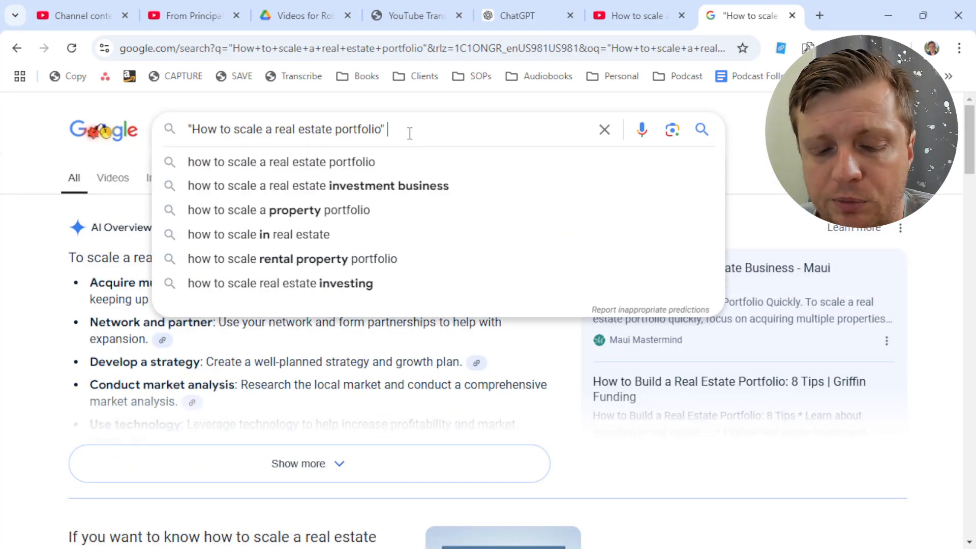
pyautogui.write('site:grabthemap.com')
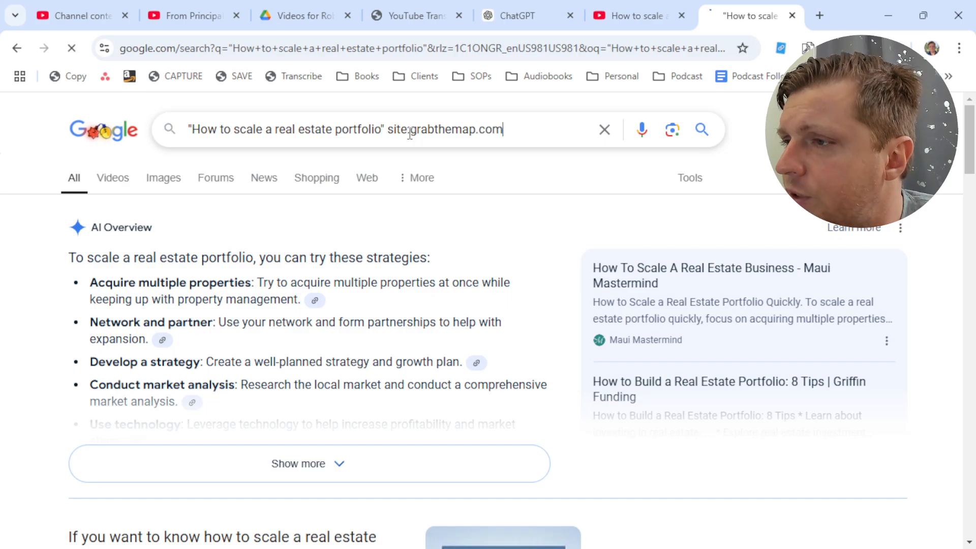
pyautogui.press('Return')
pyautogui.scroll(-5, 385, 263)
pyautogui.scroll(5, 385, 265)
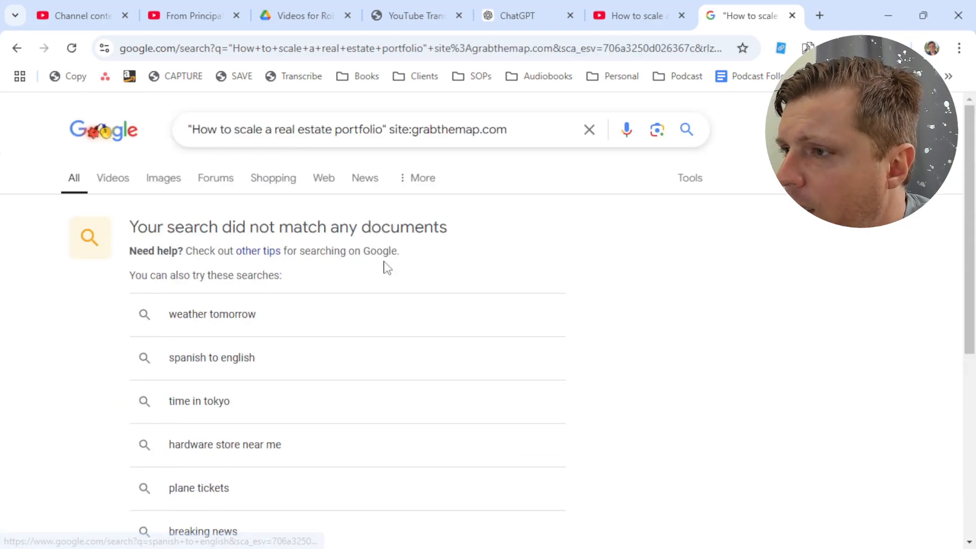
pyautogui.moveTo(382, 133); pyautogui.dragTo(195, 135)
pyautogui.hotkey('ctrl', 'c')
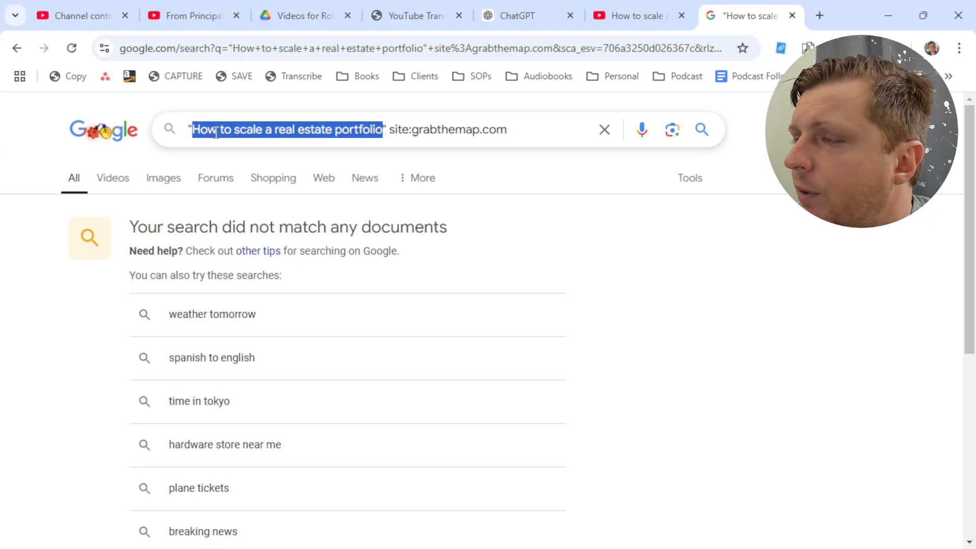
pyautogui.click(216, 133)
# - Search the channel's videos for 'scale real estate', finding one 0:20 short from Apr 12, 2024
pyautogui.click(90, 18)
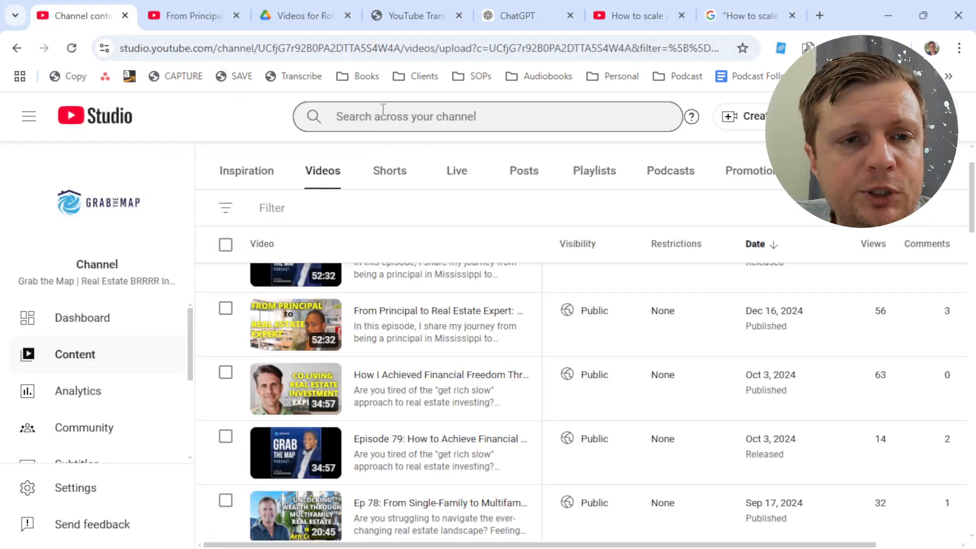
pyautogui.click(433, 118)
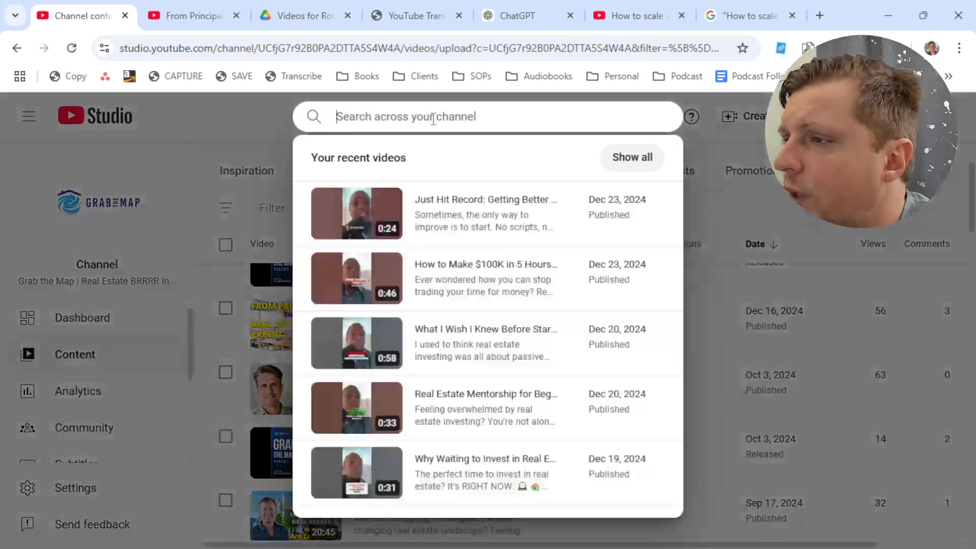
pyautogui.hotkey('ctrl', 'v')
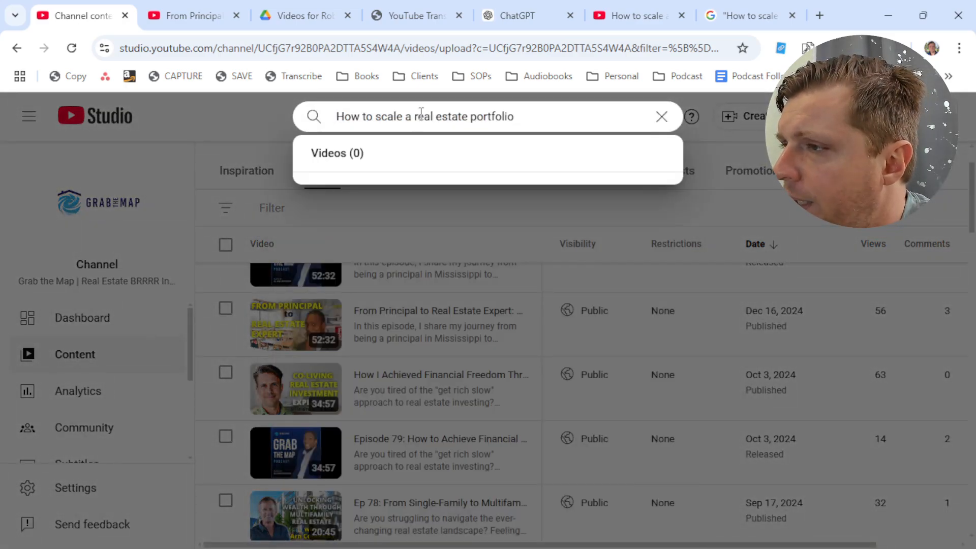
pyautogui.moveTo(378, 116); pyautogui.dragTo(326, 115)
pyautogui.press('BackSpace')
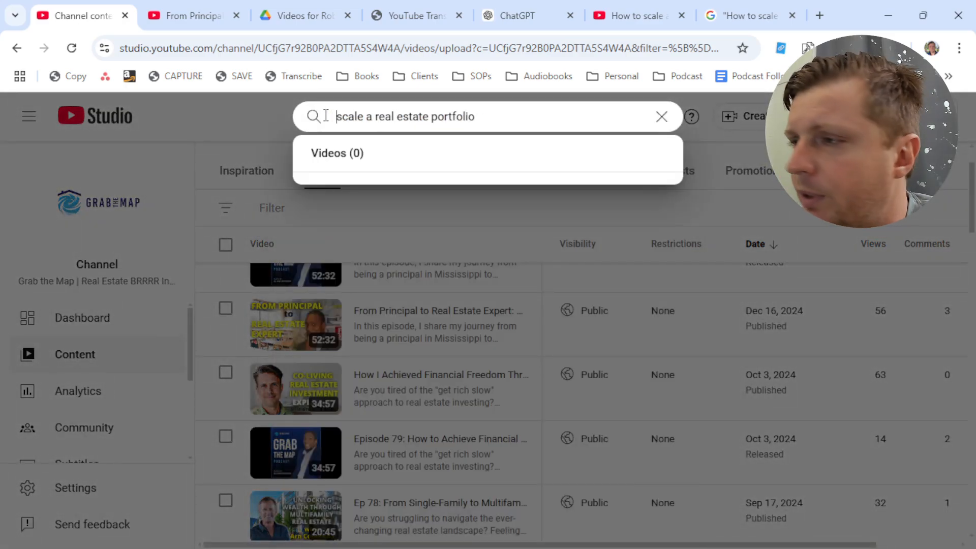
pyautogui.hotkey('ctrl', 'Right')
pyautogui.press('Delete')
pyautogui.press('Delete')
pyautogui.press('End')
pyautogui.press('BackSpace')
pyautogui.press('BackSpace')
pyautogui.press('BackSpace')
pyautogui.press('BackSpace')
pyautogui.press('BackSpace')
pyautogui.press('BackSpace')
pyautogui.press('BackSpace')
pyautogui.press('BackSpace')
pyautogui.press('BackSpace')
pyautogui.press('BackSpace')
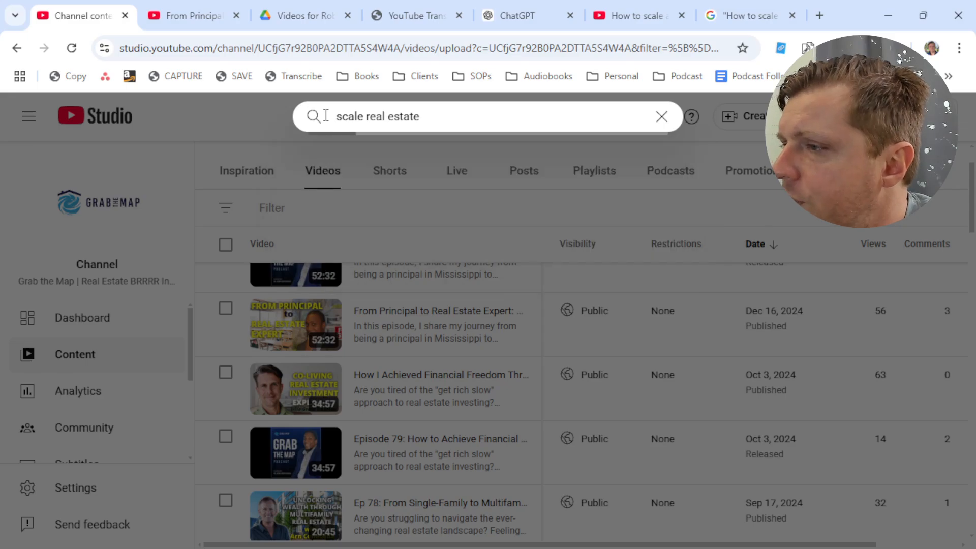
pyautogui.moveTo(449, 219)
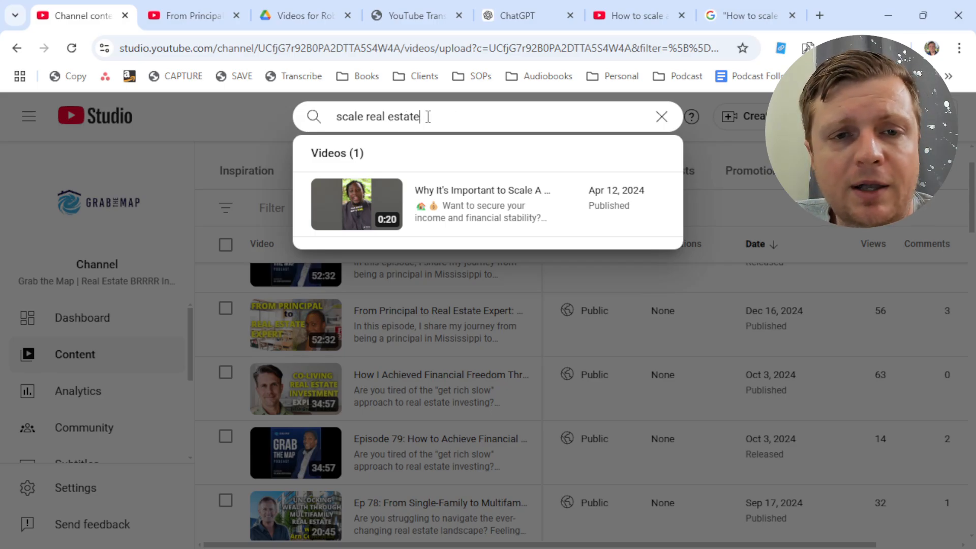
# - Ask ChatGPT to combine 1-3 standout video ideas, listing question, answer, keywords and title
pyautogui.click(515, 15)
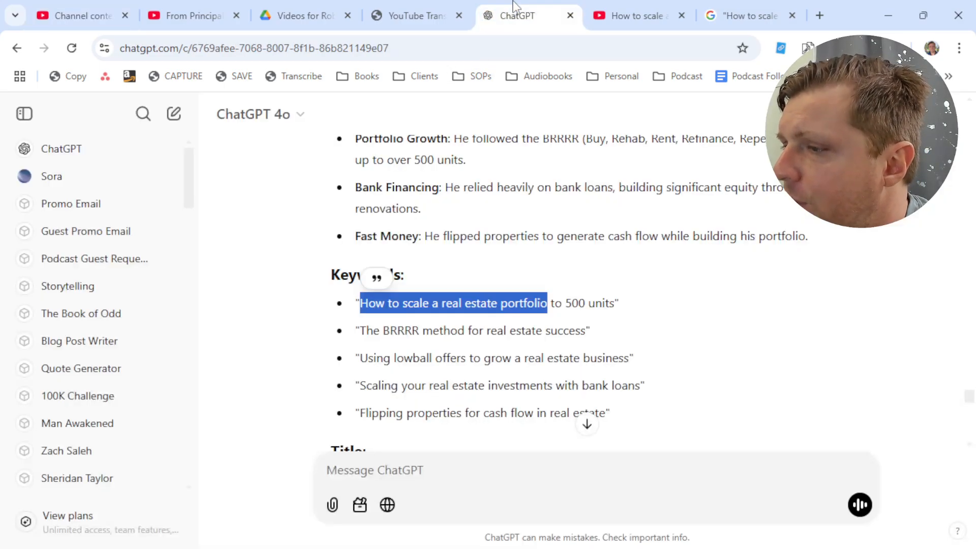
pyautogui.click(486, 185)
pyautogui.scroll(-20, 488, 233)
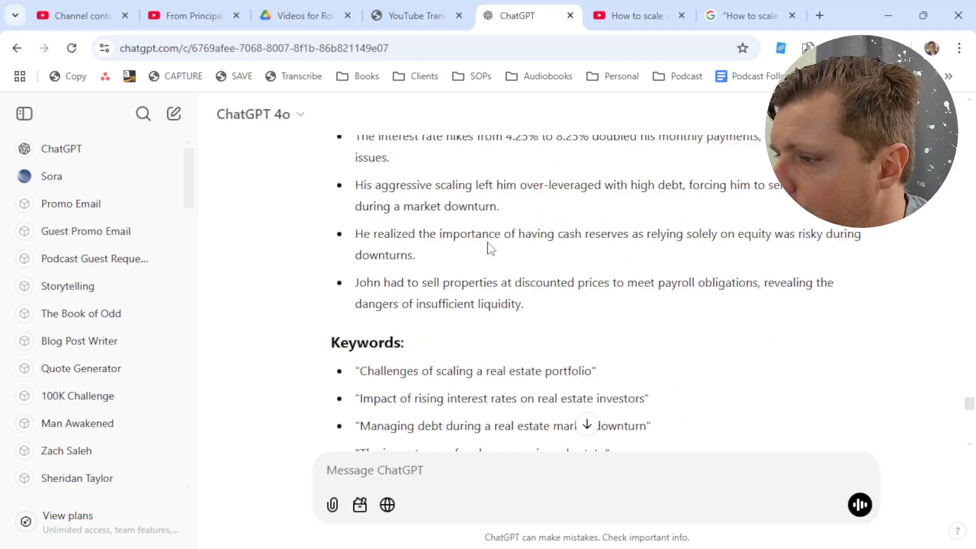
pyautogui.scroll(-15, 478, 377)
pyautogui.click(457, 463)
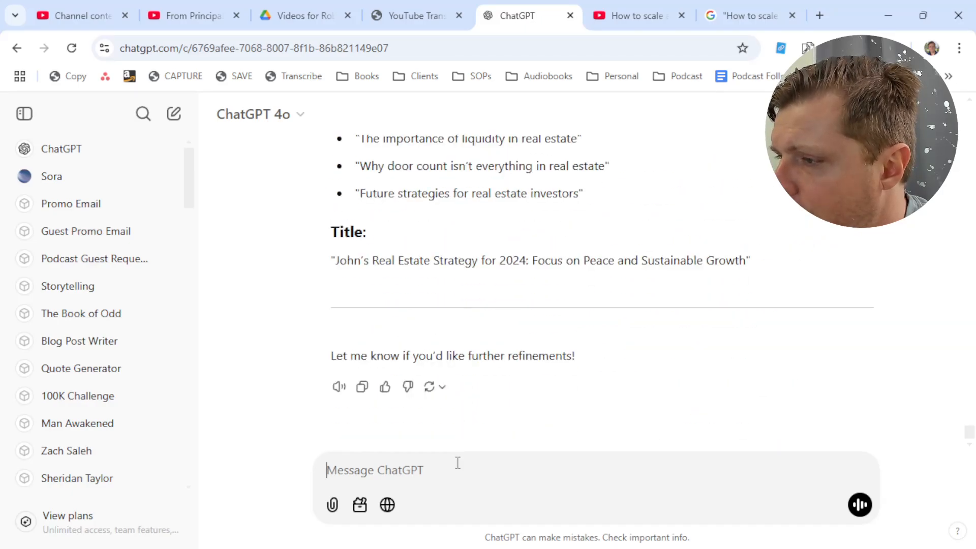
pyautogui.write('Based')
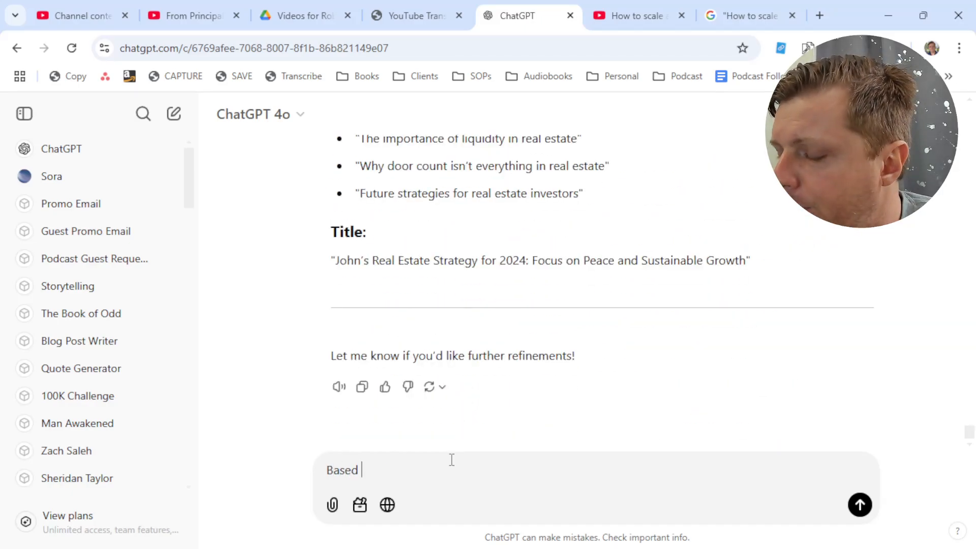
pyautogui.write(' on all of these videos')
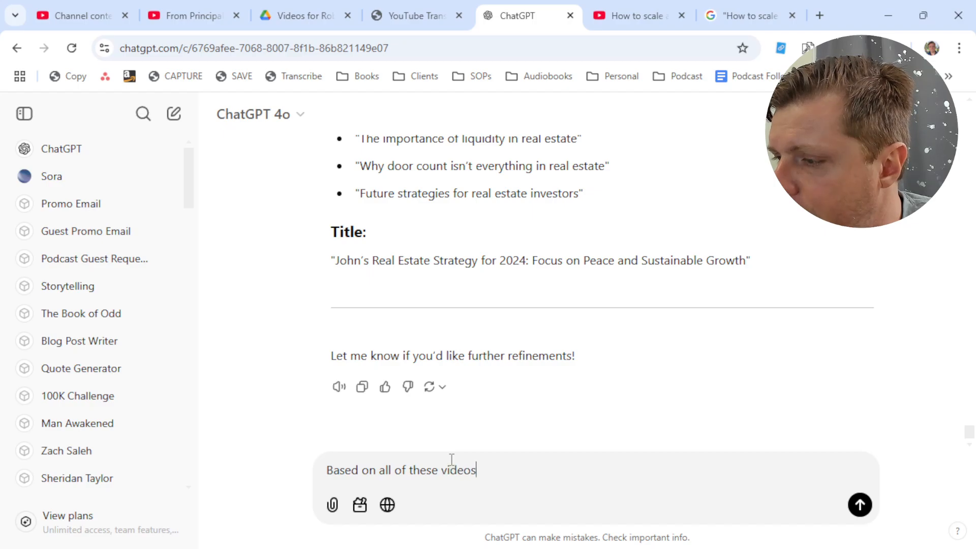
pyautogui.press('BackSpace')
pyautogui.write(' ideas ')
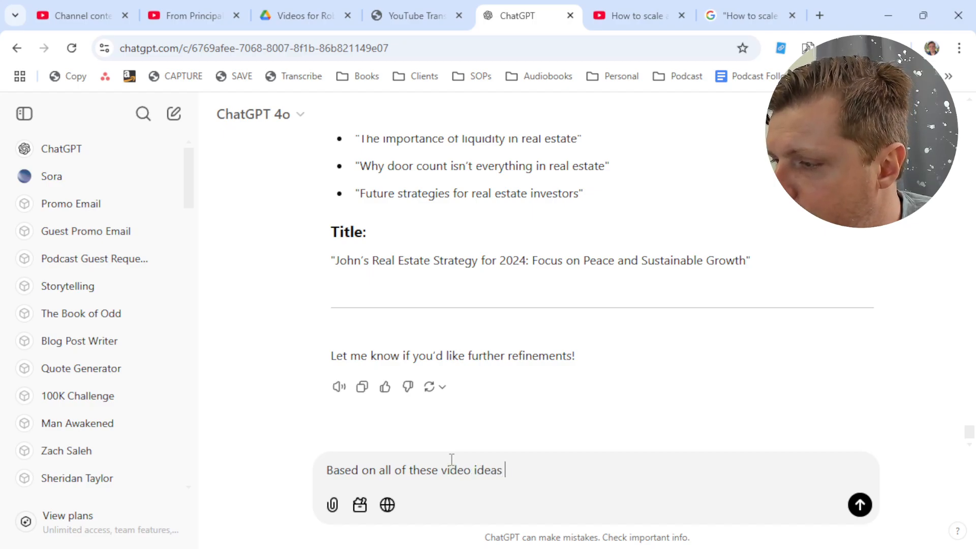
pyautogui.write('you have listed, does one jump out')
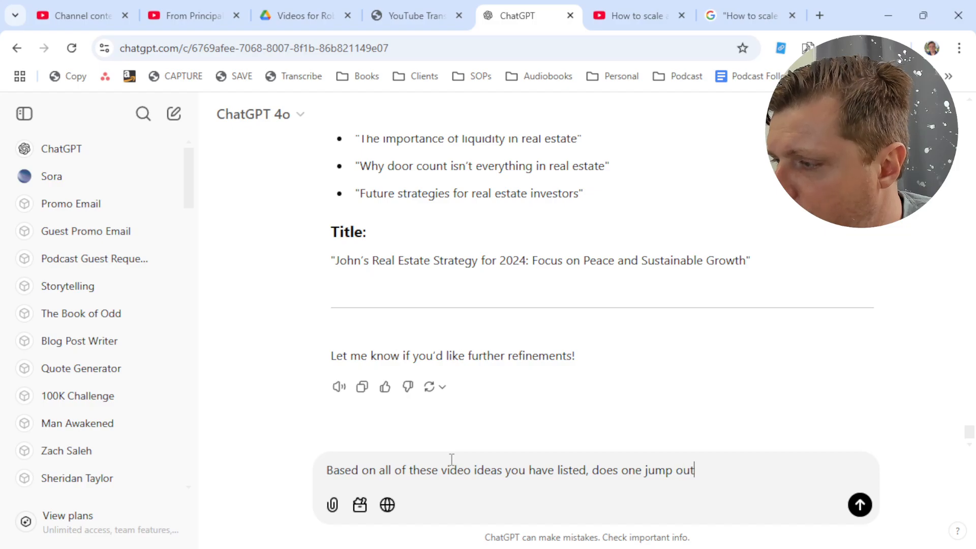
pyautogui.write('rhaps combine 1 to 3')
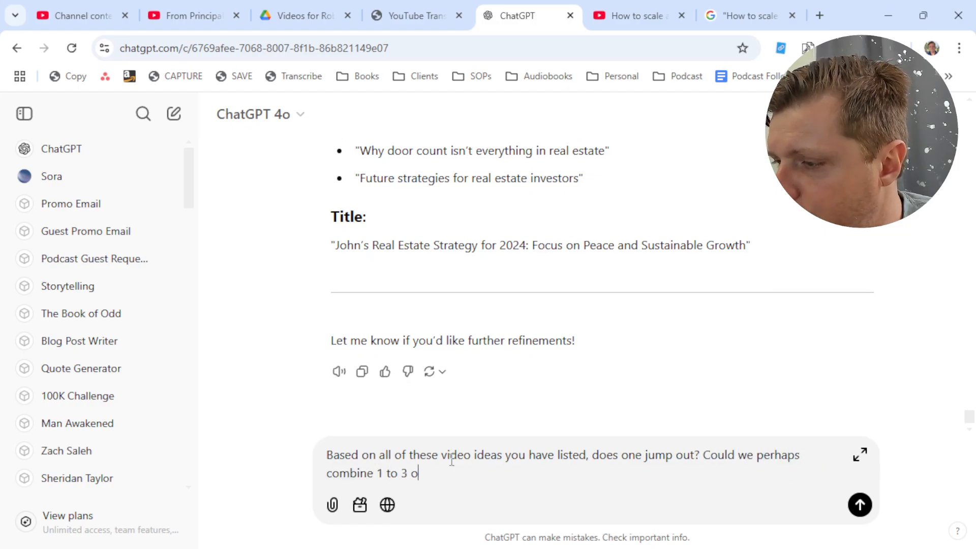
pyautogui.write('one?')
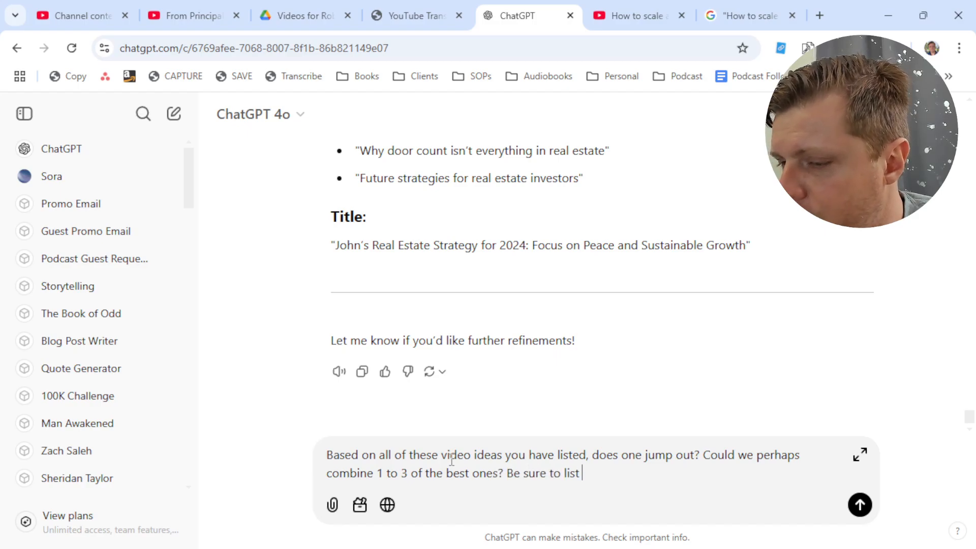
pyautogui.write(' Be sure to list question, ')
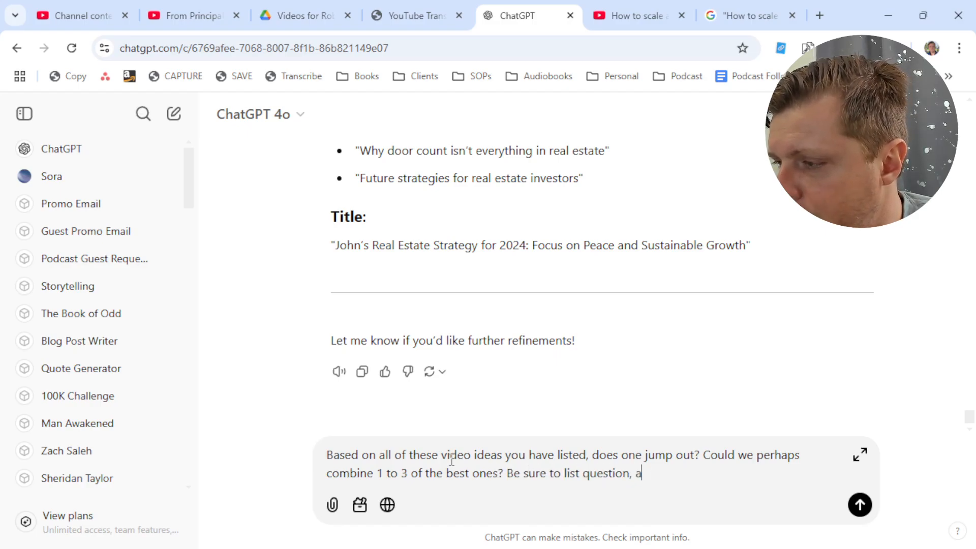
pyautogui.write('answer, title')
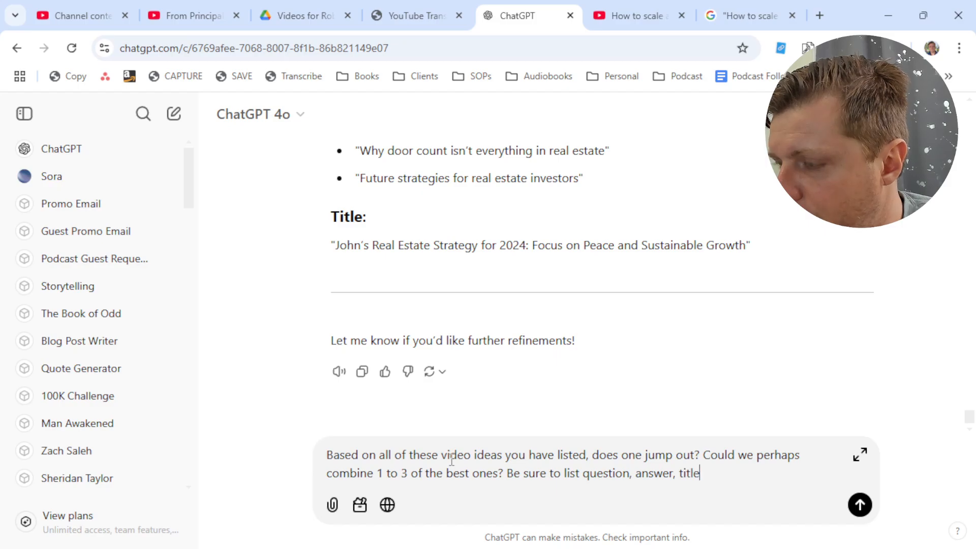
pyautogui.press('BackSpace')
pyautogui.press('BackSpace')
pyautogui.press('BackSpace')
pyautogui.press('BackSpace')
pyautogui.press('BackSpace')
pyautogui.write('keywords,')
pyautogui.press('Return')
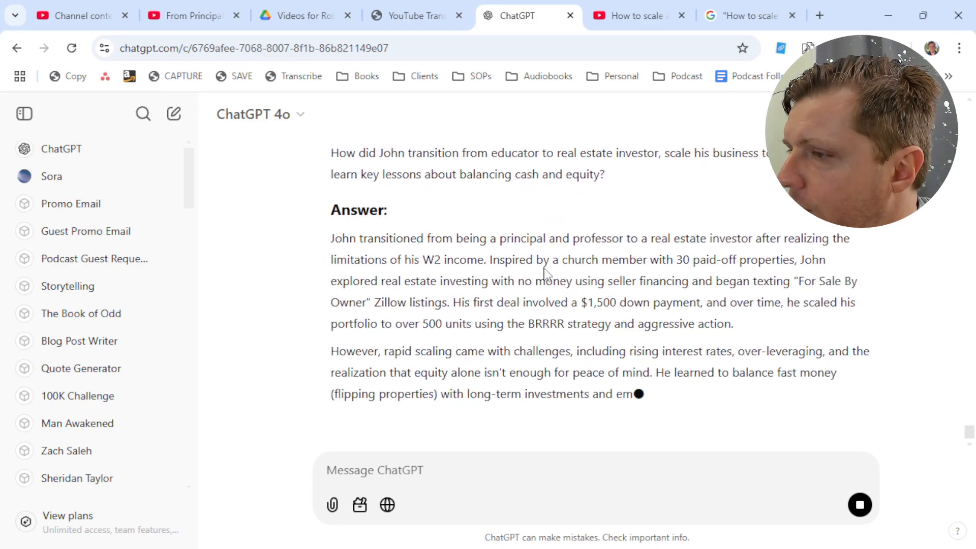
# - Read the combined reply's answer, key lessons and keywords down to its single title
pyautogui.scroll(4, 447, 252)
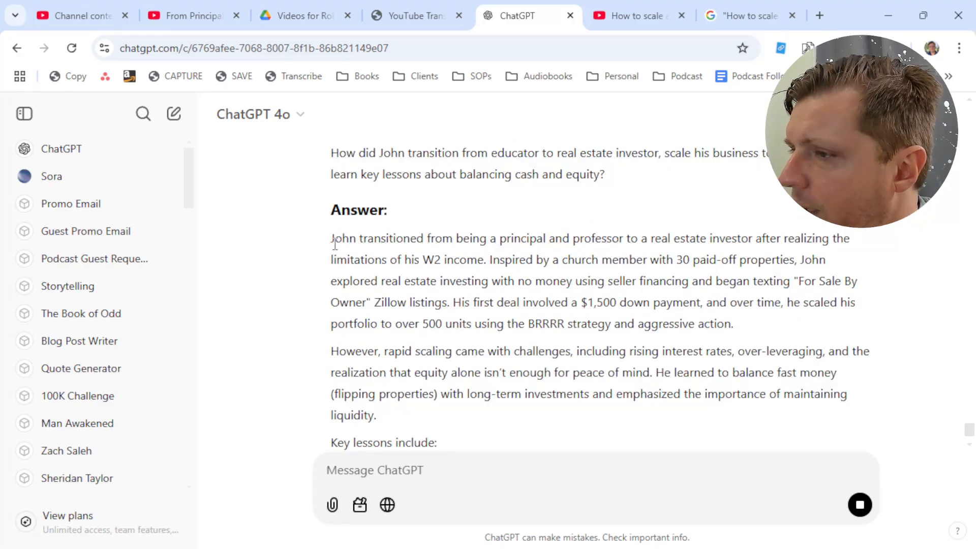
pyautogui.moveTo(335, 244); pyautogui.dragTo(398, 331)
pyautogui.click(396, 330)
pyautogui.scroll(1, 396, 327)
pyautogui.moveTo(387, 369); pyautogui.dragTo(333, 188)
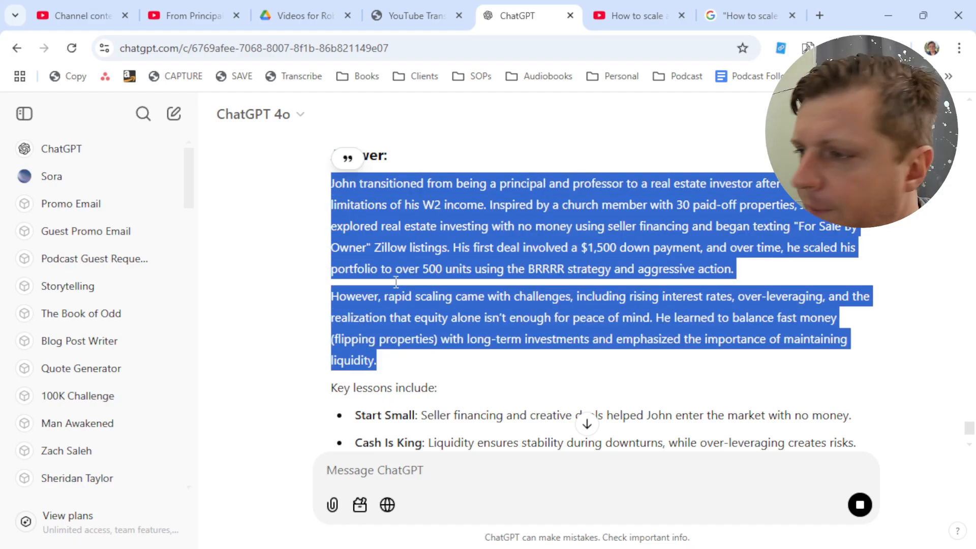
pyautogui.click(464, 376)
pyautogui.scroll(-3, 438, 330)
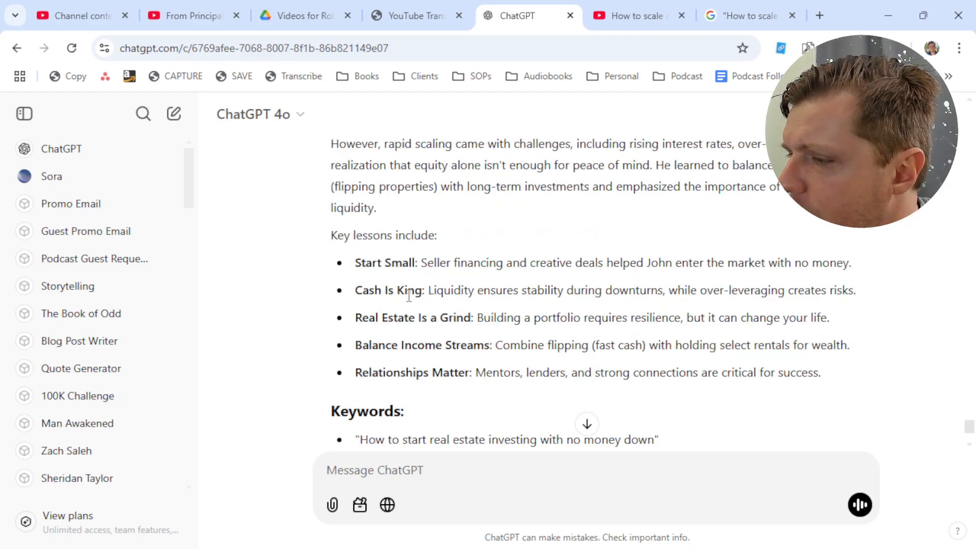
pyautogui.scroll(-7, 404, 377)
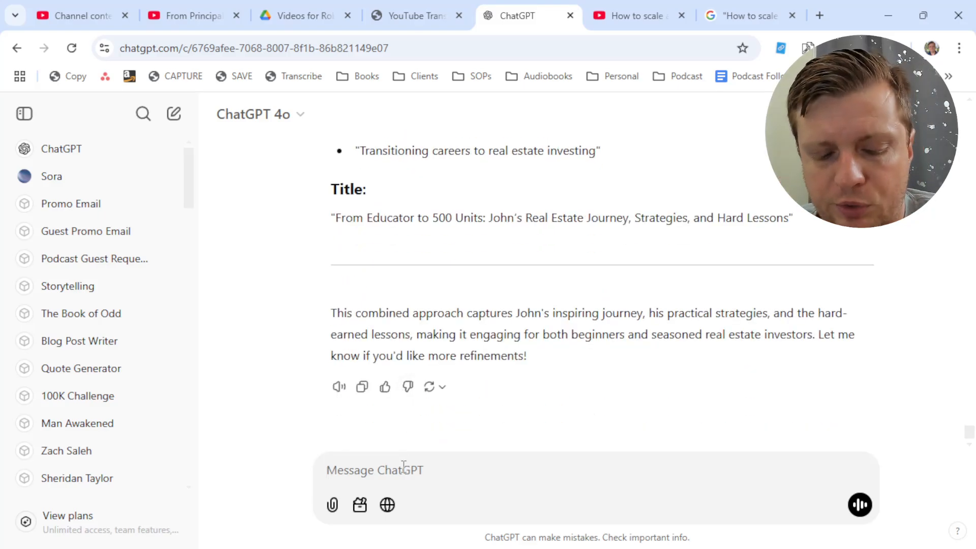
# - Send 'Transform this response into a compelling Linkedin post adhering to all best practices'
pyautogui.write('Transform this')
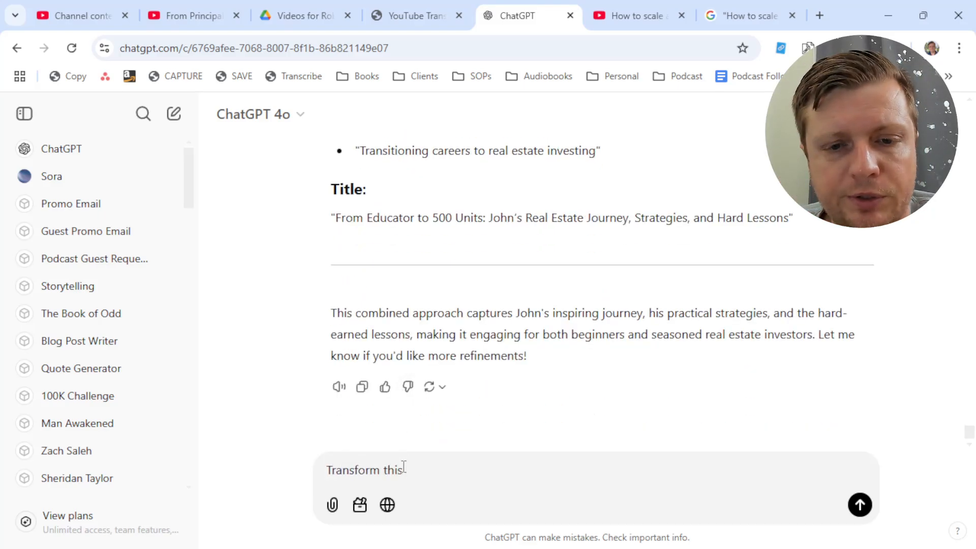
pyautogui.write(' answ')
pyautogui.hotkey('ctrl', 'shift', 'Left')
pyautogui.write('se')
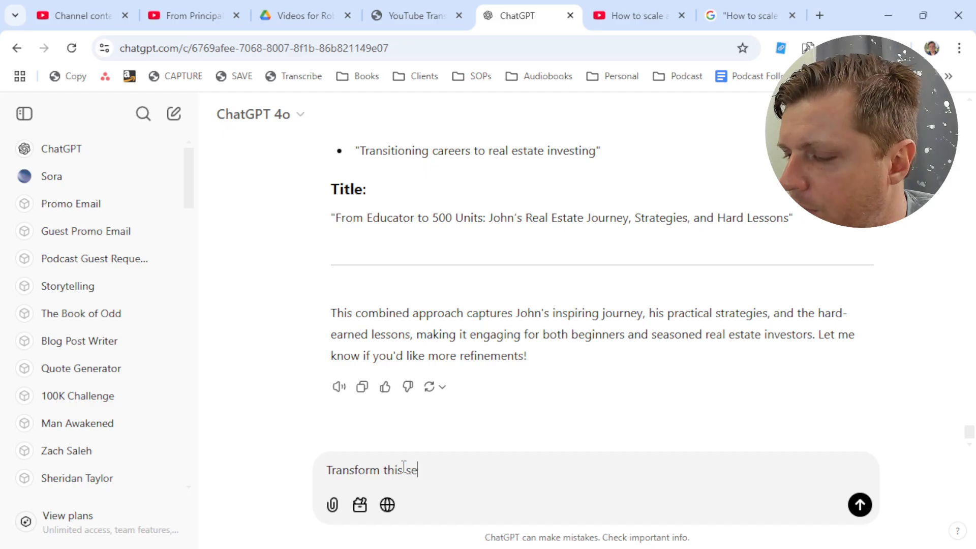
pyautogui.press('BackSpace')
pyautogui.press('BackSpace')
pyautogui.write('response')
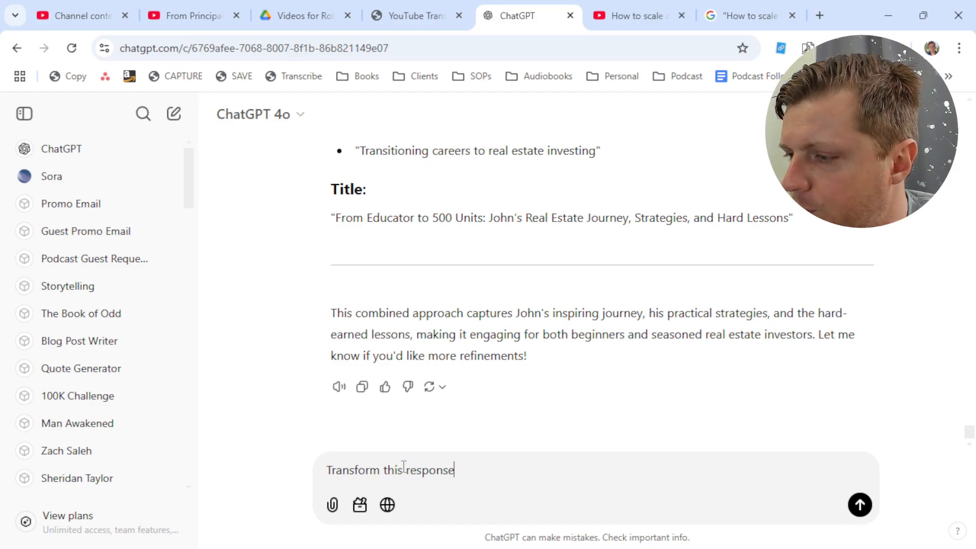
pyautogui.write(' into a compelling ')
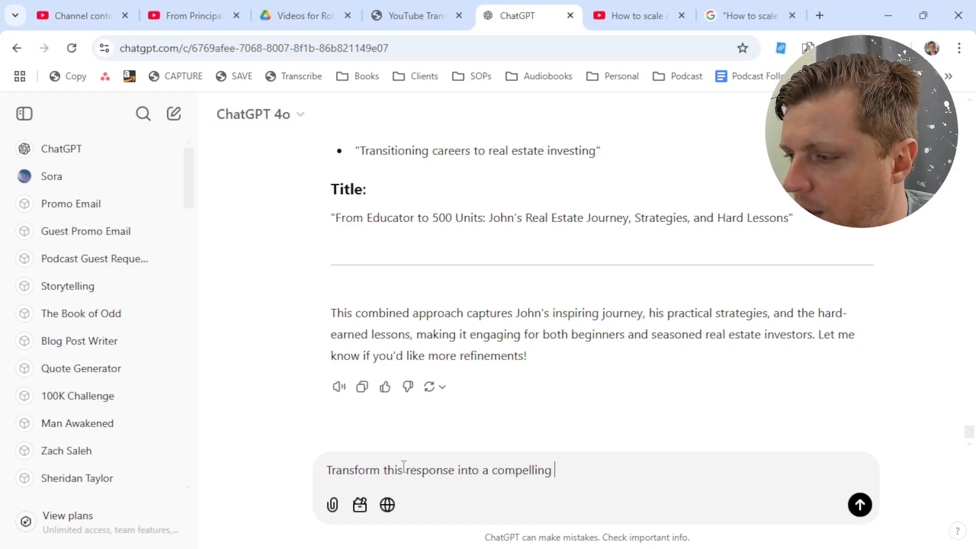
pyautogui.write('Linkedin post adhering to all best')
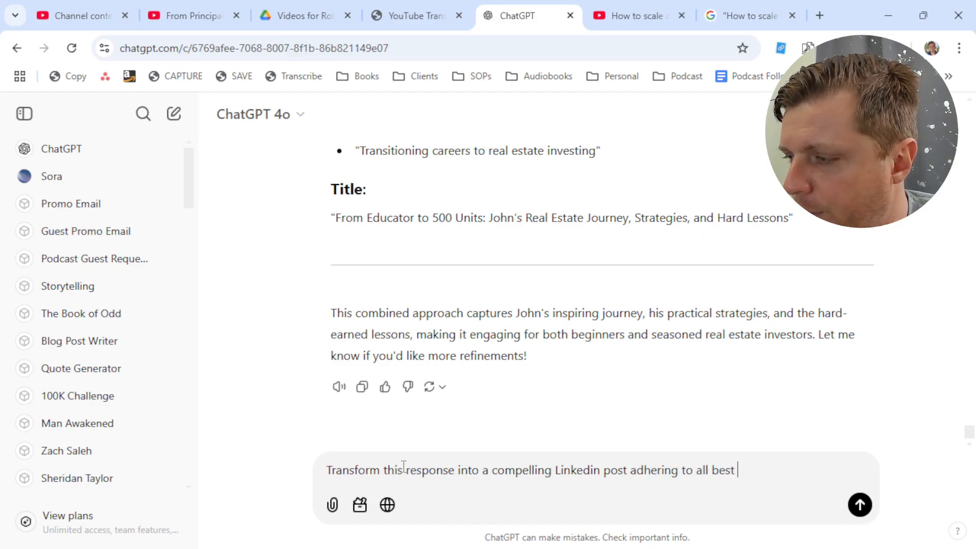
pyautogui.write(' practices')
pyautogui.press('Return')
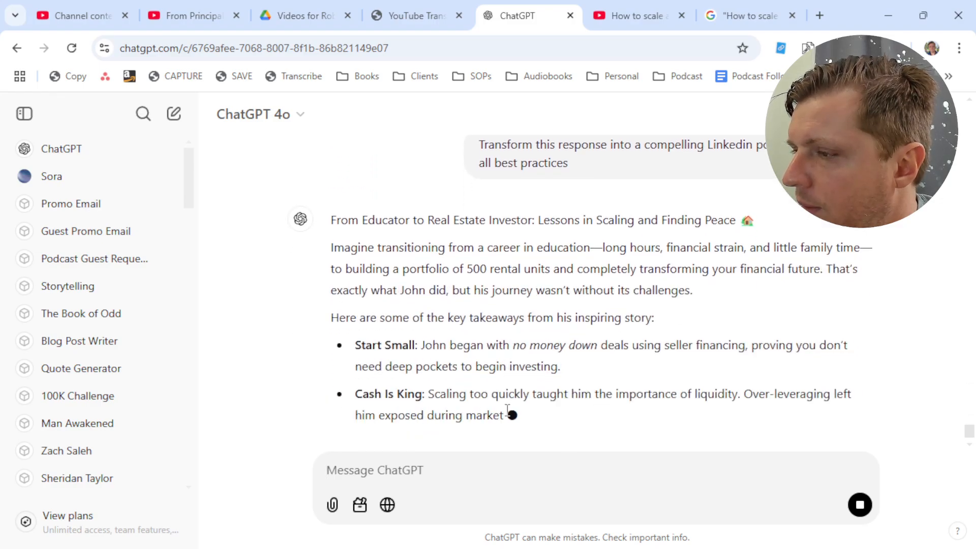
# - Follow the streaming LinkedIn post down to its five takeaways and closing reader question
pyautogui.scroll(-1, 498, 408)
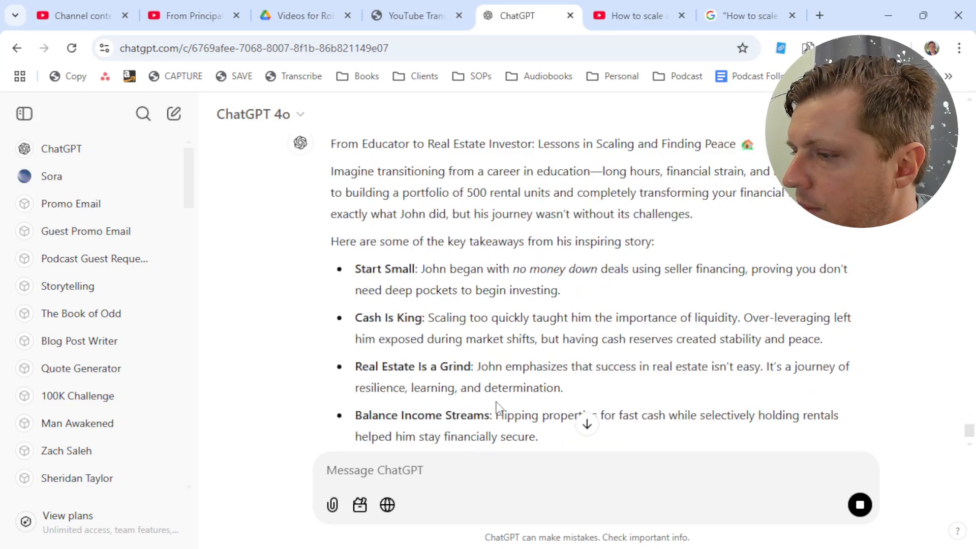
pyautogui.scroll(-3, 498, 408)
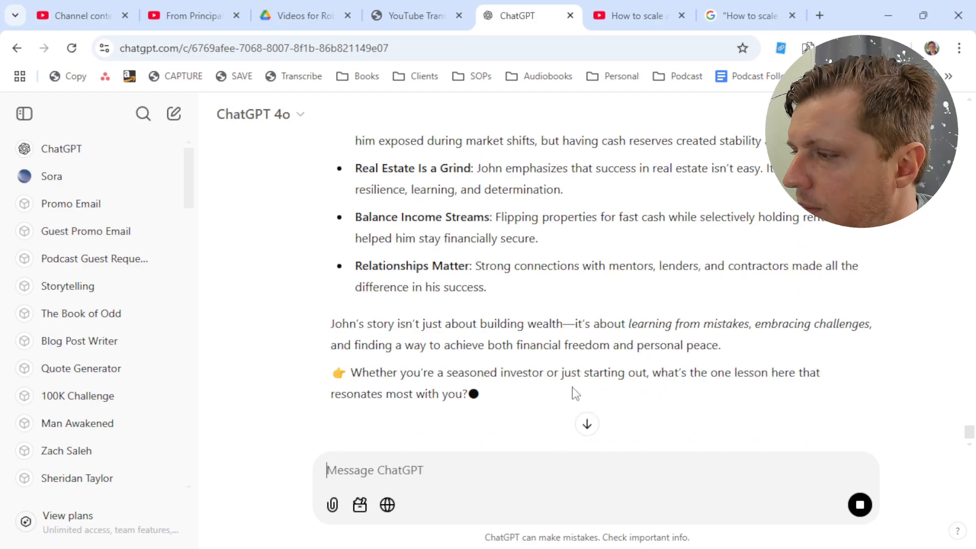
# - Ask to rephrase the post as coming from the user by full name, adding humor and one transcript detail
pyautogui.write('Rephrase this as if it')
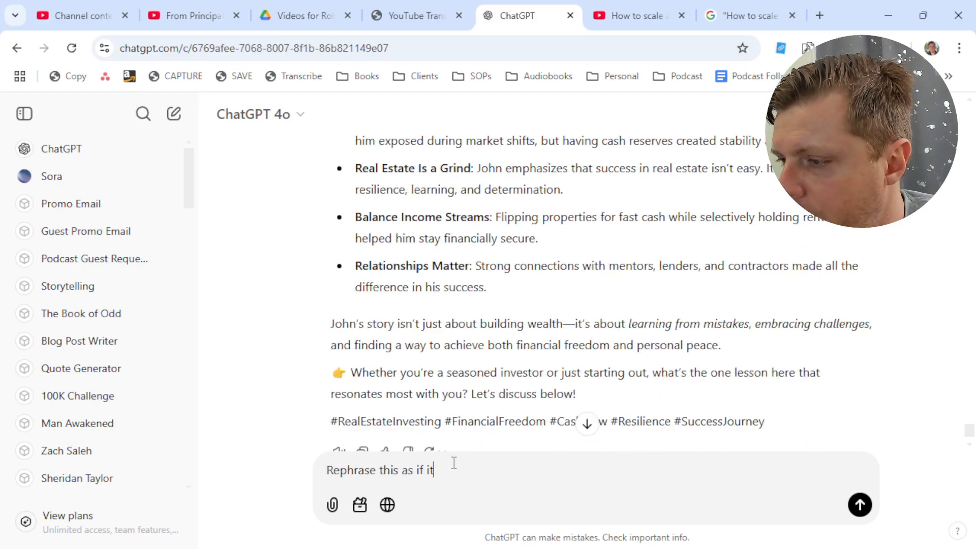
pyautogui.write(' is coming from me, john')
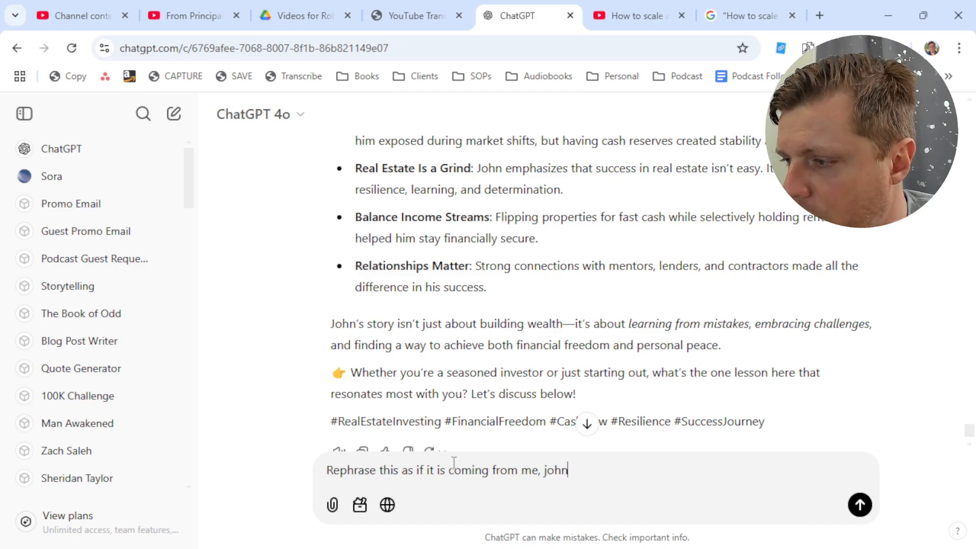
pyautogui.hotkey('ctrl', 'shift', 'Left')
pyautogui.write('John')
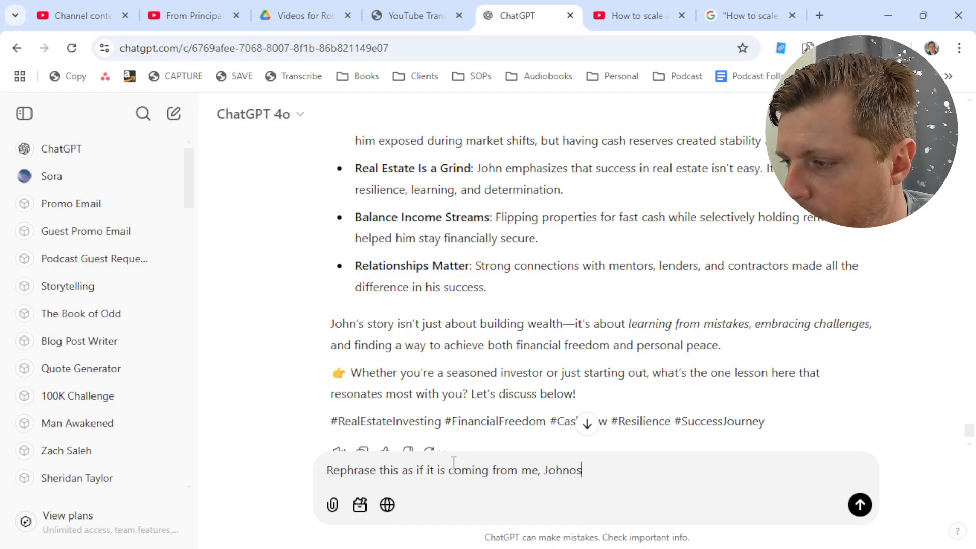
pyautogui.write('oson Crutchfield. ')
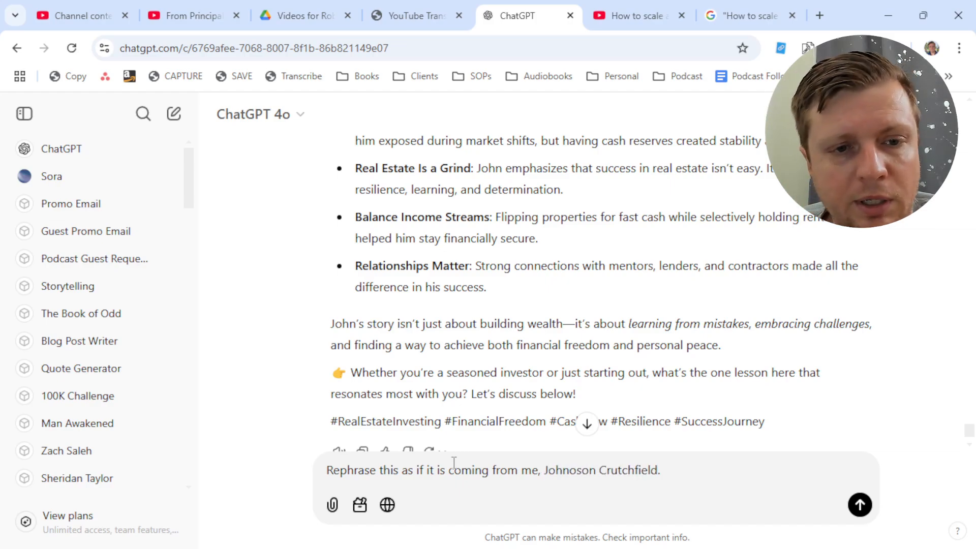
pyautogui.write('Incorporate a touch of h')
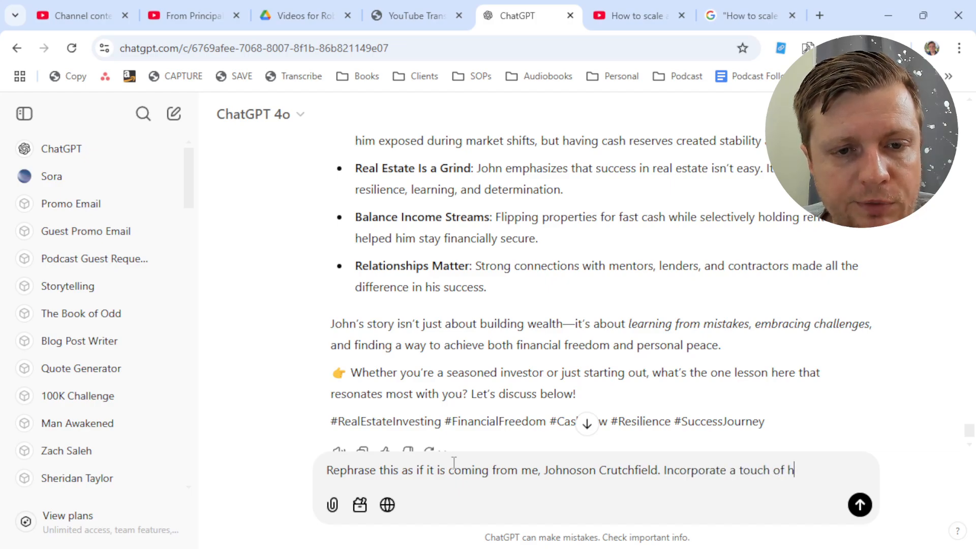
pyautogui.write('umor and oer')
pyautogui.press('BackSpace')
pyautogui.press('BackSpace')
pyautogui.write('perhaps')
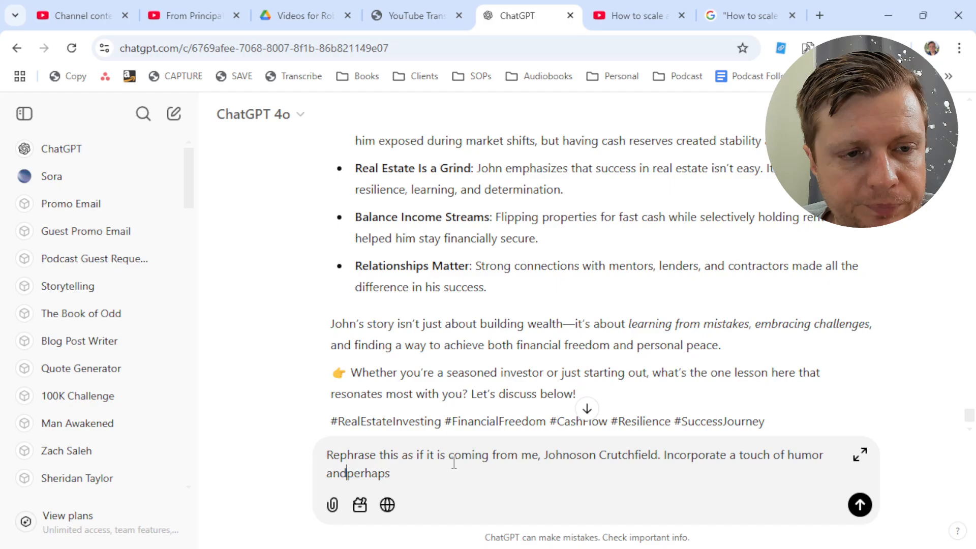
pyautogui.press('End')
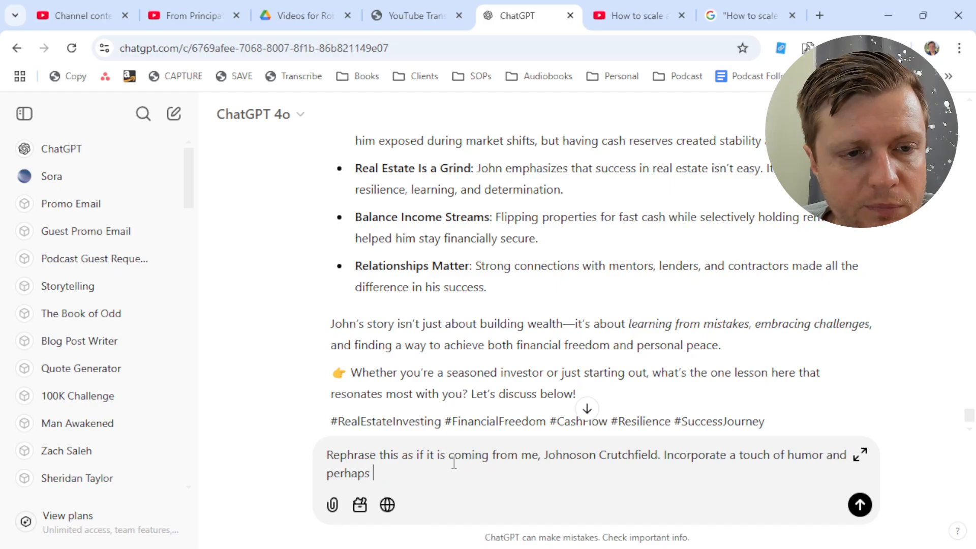
pyautogui.write('one personal ')
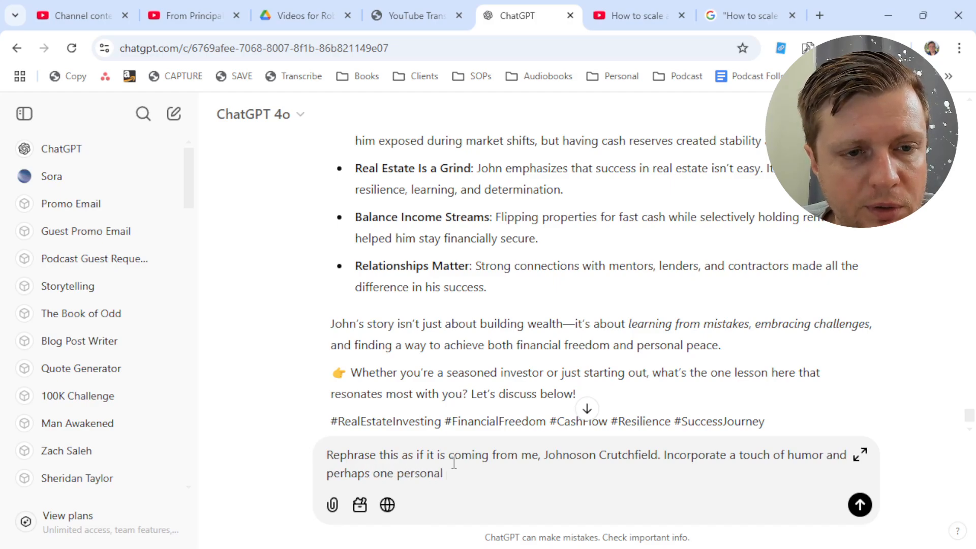
pyautogui.write('element about me (Johnoson Crutchfield) that you')
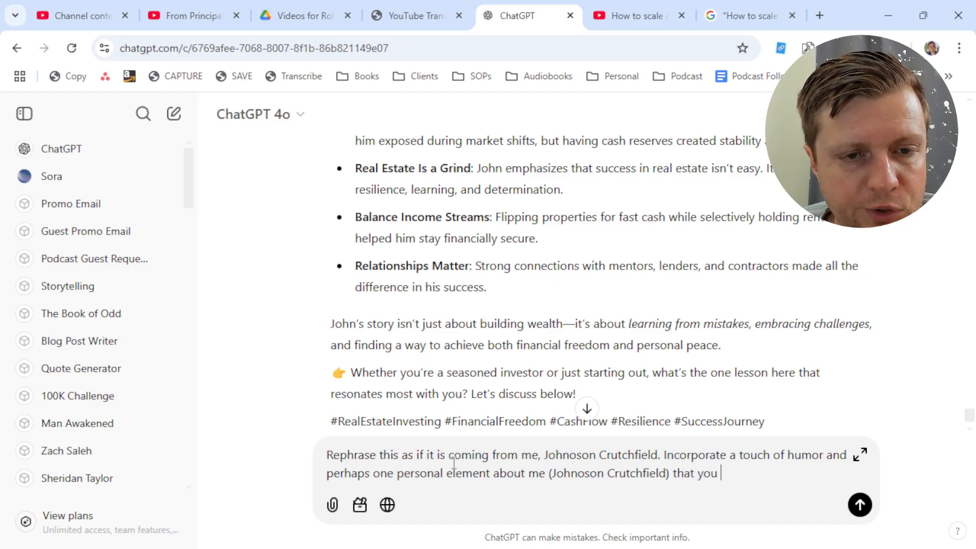
pyautogui.write('learned from t')
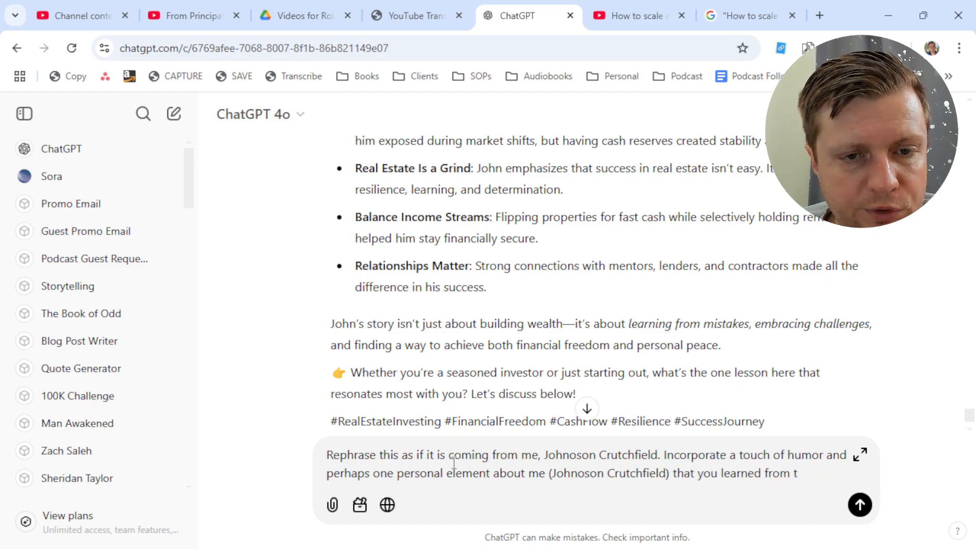
pyautogui.write('ge full transcript')
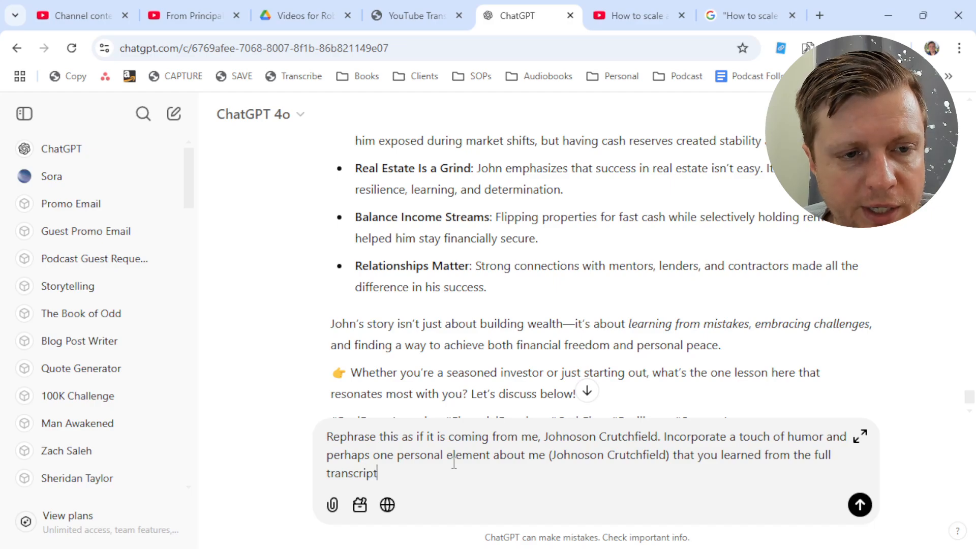
pyautogui.press('Return')
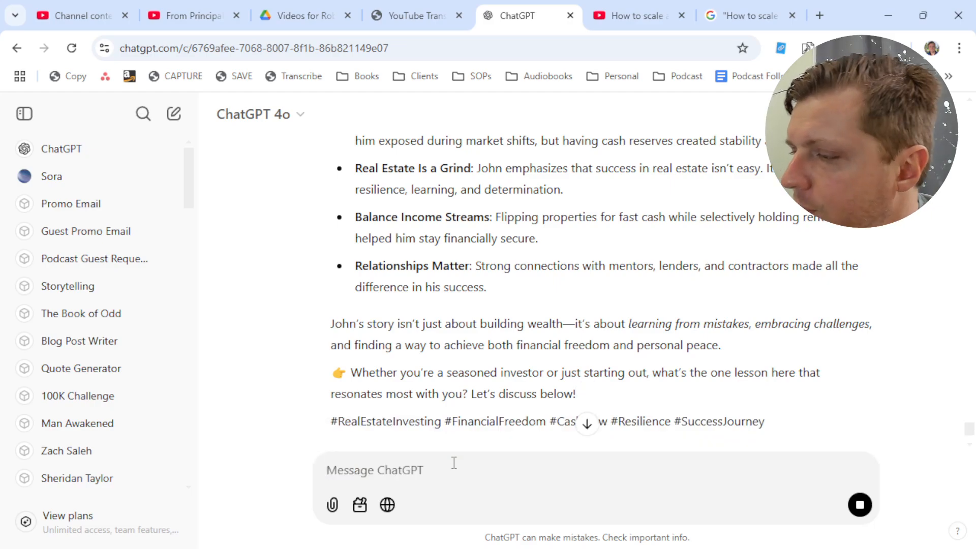
pyautogui.click(586, 425)
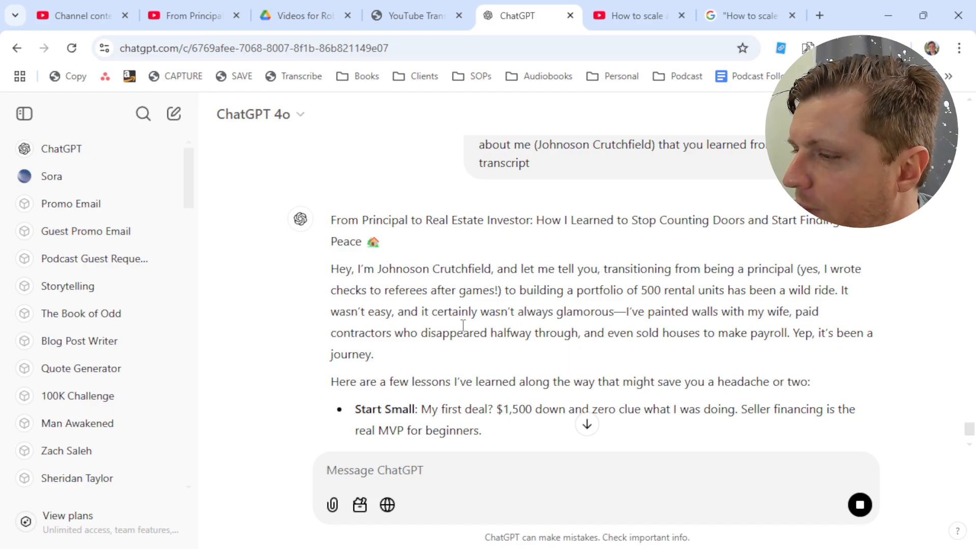
# - Scroll through the finished humorous rewrite to its closing question and five hashtags
pyautogui.scroll(-2, 547, 329)
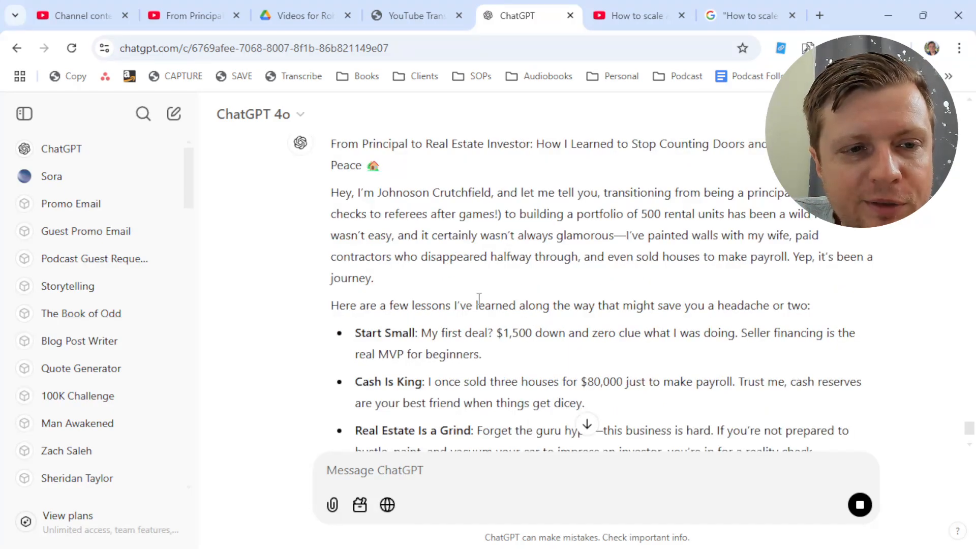
pyautogui.scroll(-5, 381, 321)
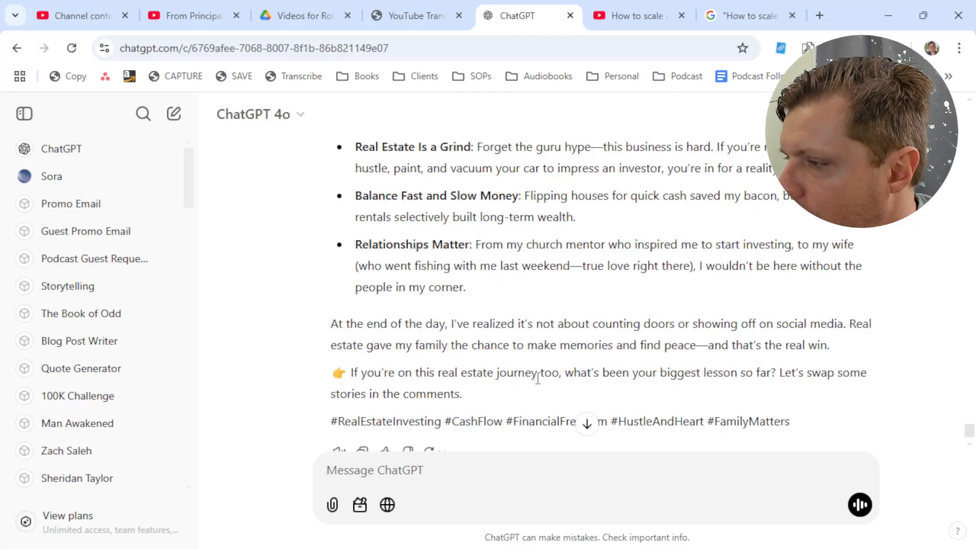
pyautogui.scroll(-1, 537, 378)
pyautogui.scroll(15, 538, 379)
pyautogui.scroll(-6, 505, 383)
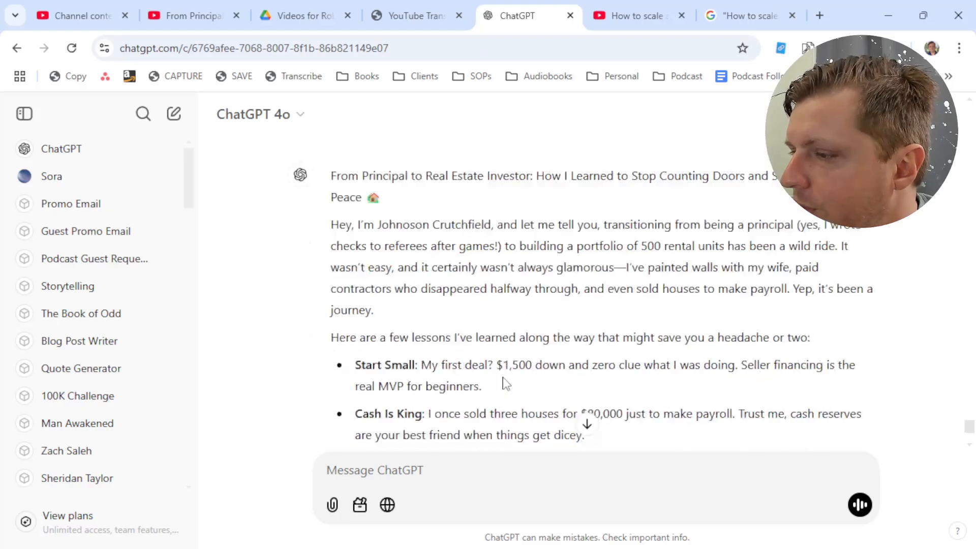
pyautogui.scroll(-15, 503, 376)
# - Copy the new-investors Q&A block through its 'Start Small and Stay Resilient' title
pyautogui.scroll(3, 498, 361)
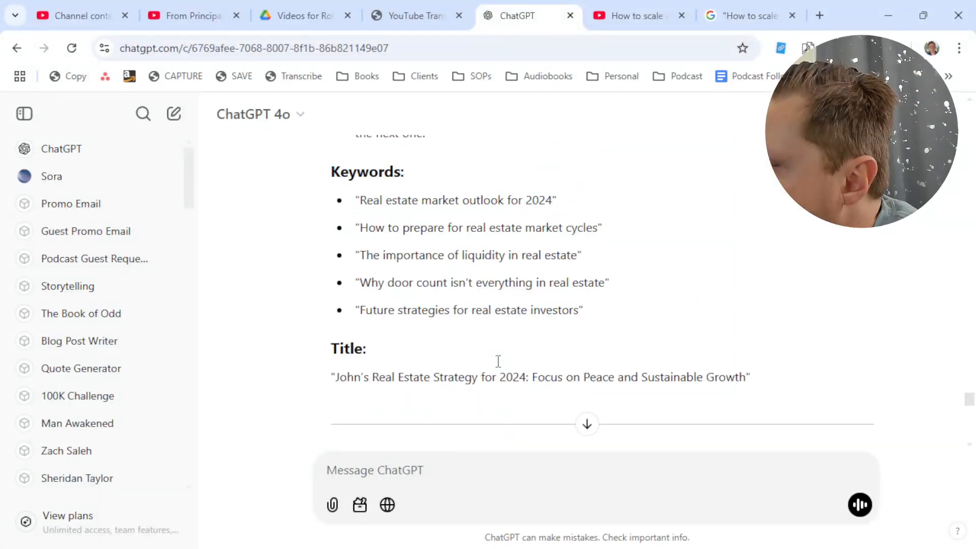
pyautogui.scroll(5, 498, 361)
pyautogui.scroll(-10, 435, 278)
pyautogui.scroll(3, 435, 277)
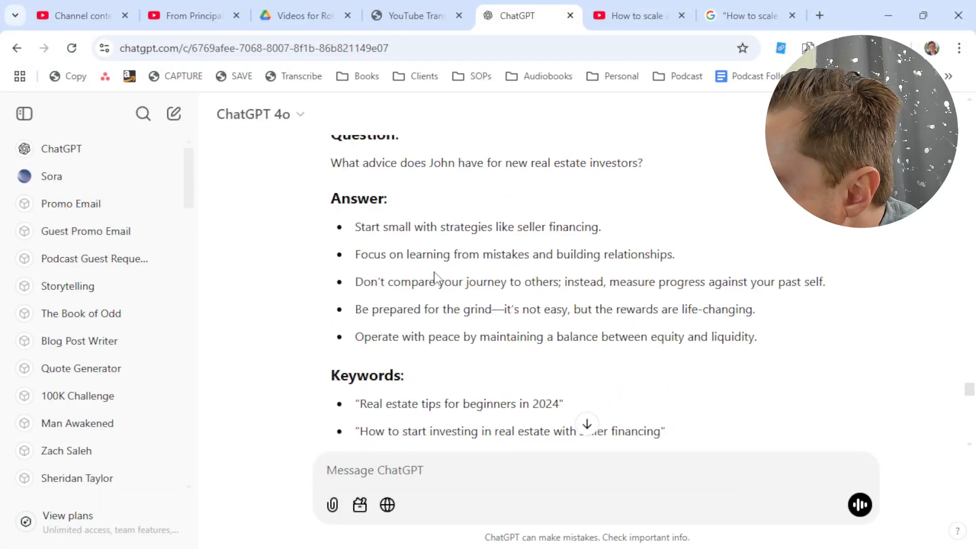
pyautogui.scroll(1, 435, 277)
pyautogui.moveTo(414, 240); pyautogui.dragTo(501, 268)
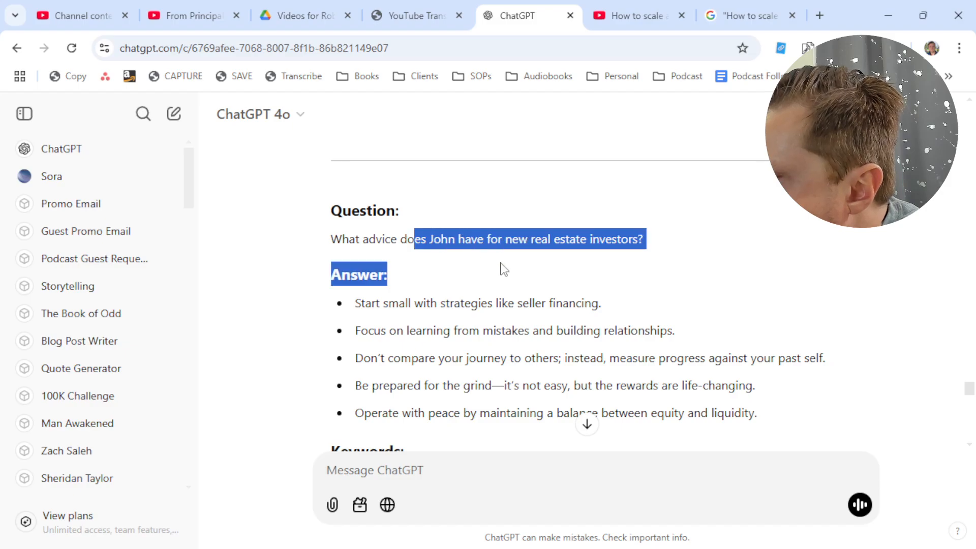
pyautogui.click(478, 268)
pyautogui.scroll(-3, 451, 277)
pyautogui.scroll(-1, 534, 361)
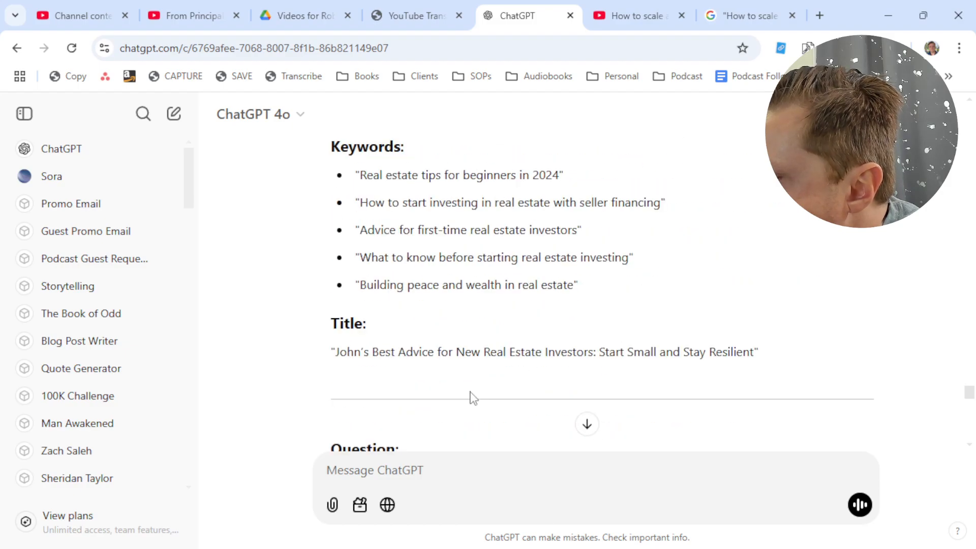
pyautogui.moveTo(756, 352); pyautogui.dragTo(333, 153)
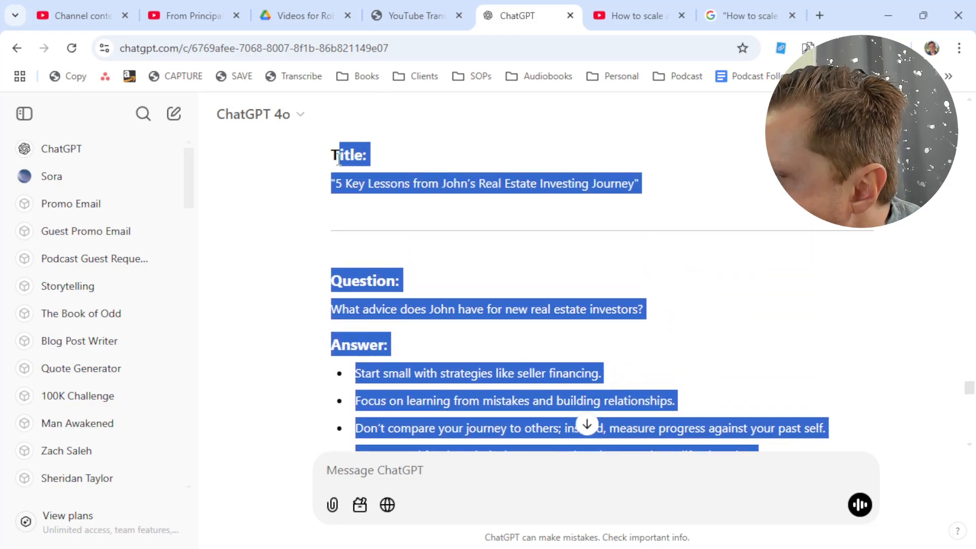
pyautogui.click(396, 472)
# - Paste the Q&A and request an enhanced 59-second TikTok script with thought-out title and description
pyautogui.hotkey('ctrl', 'v')
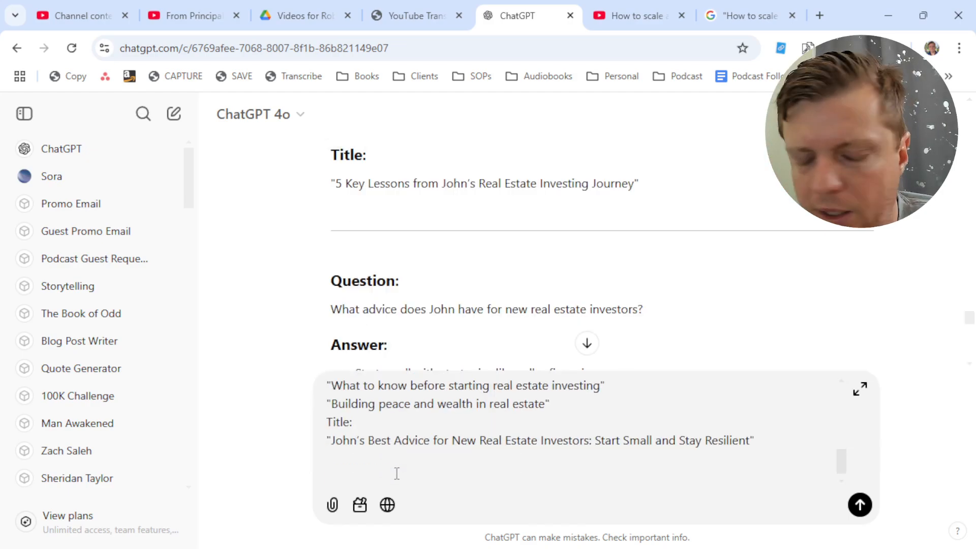
pyautogui.write('Enhance thsi one.')
pyautogui.hotkey('ctrl', 'shift', 'Left')
pyautogui.hotkey('ctrl', 'shift', 'Left')
pyautogui.write('t')
pyautogui.hotkey('ctrl', 'shift', 'Left')
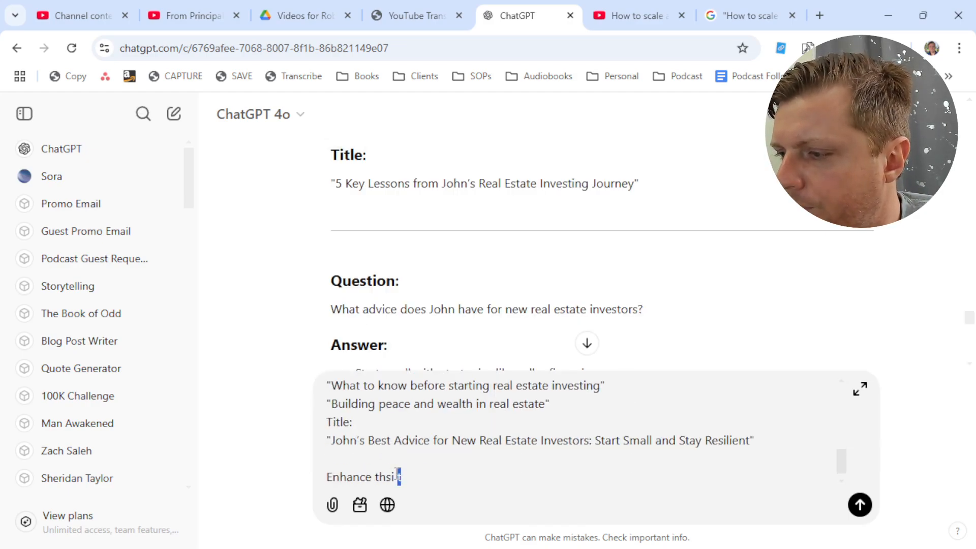
pyautogui.hotkey('ctrl', 'shift', 'Left')
pyautogui.write('this one. Give ')
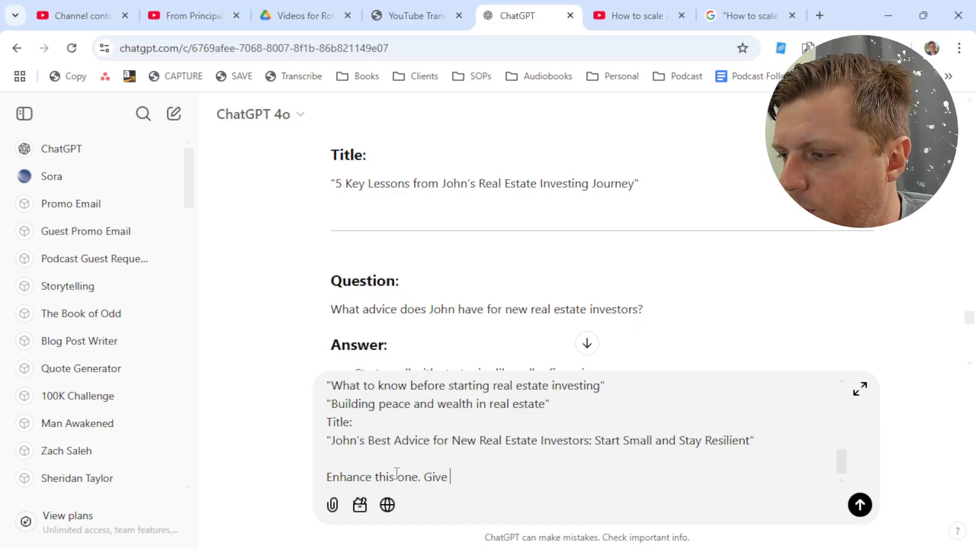
pyautogui.write('me a full script to be')
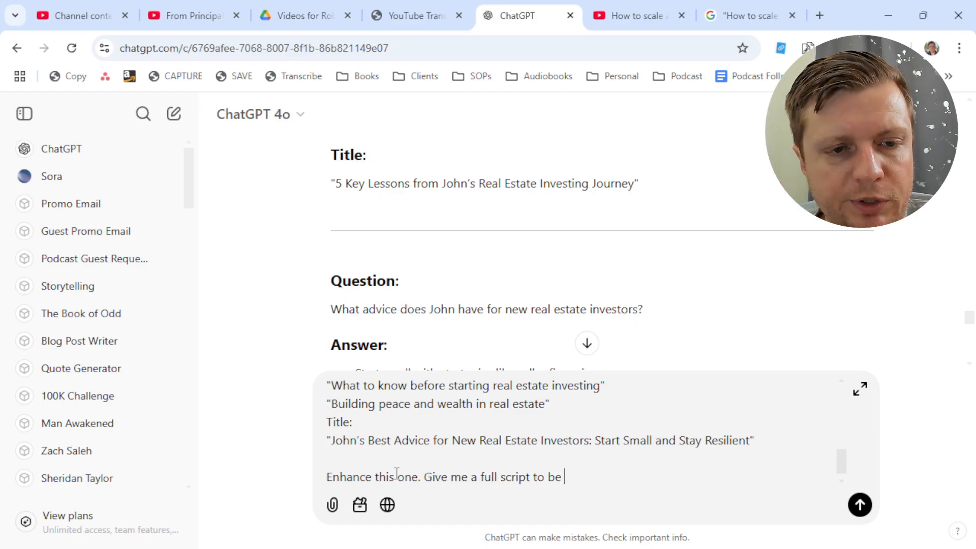
pyautogui.write(' spoken on a 59 sec')
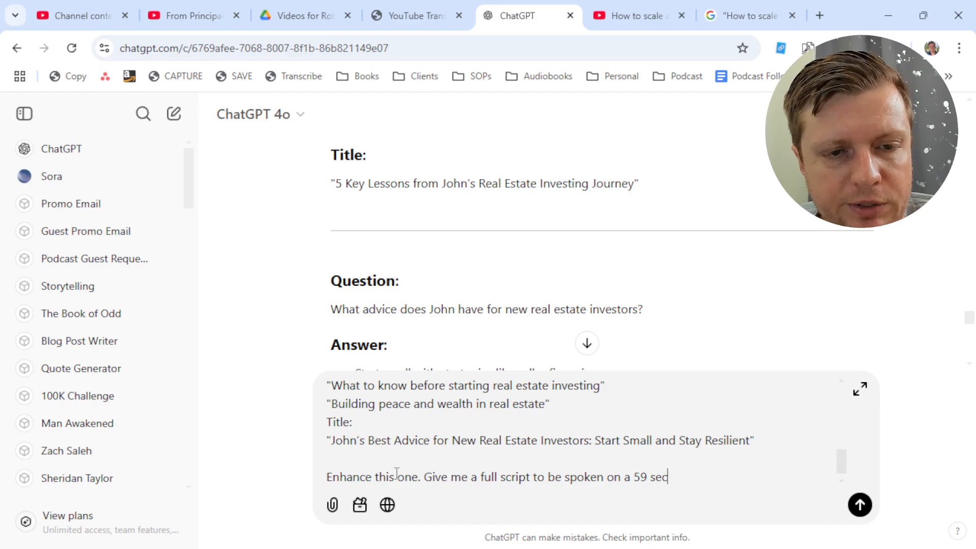
pyautogui.write('ond TikTok video. Give me')
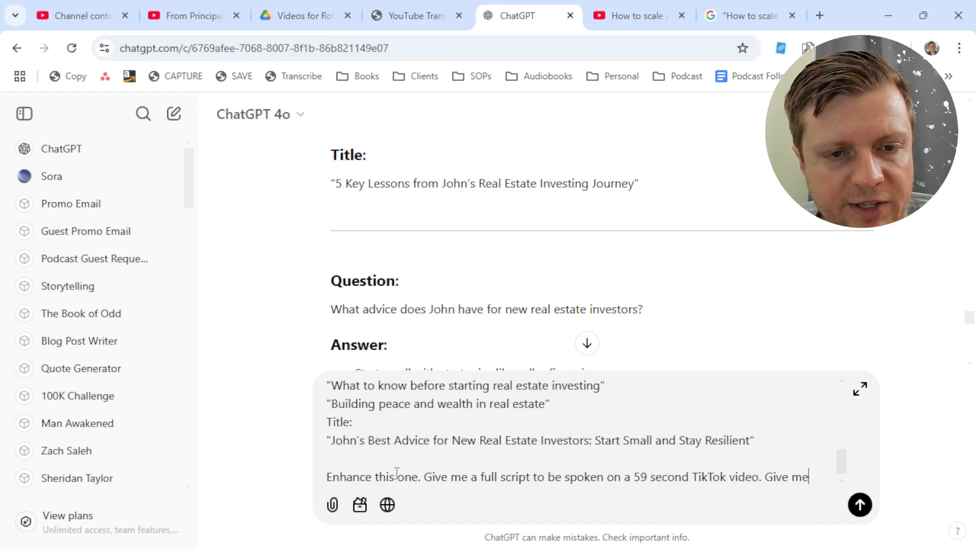
pyautogui.write(' a thoughful ti')
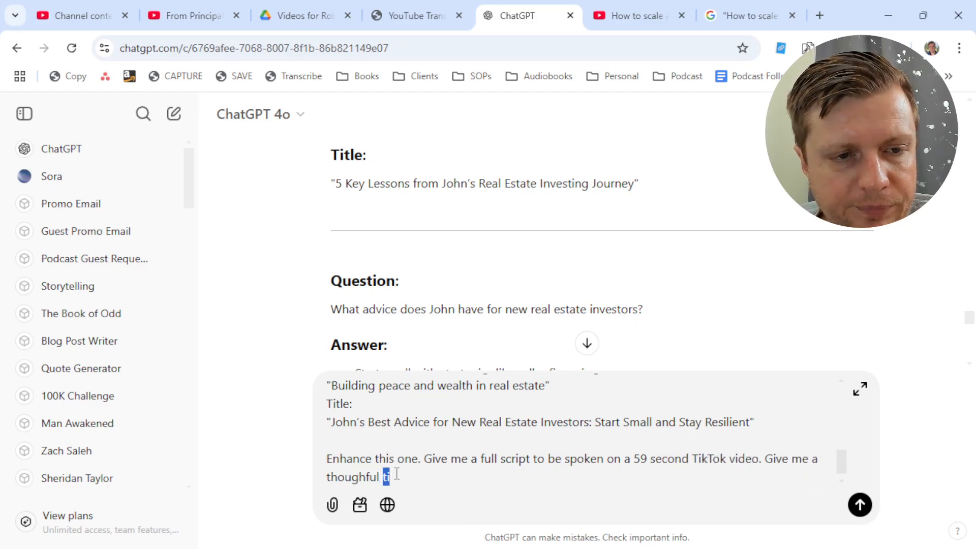
pyautogui.press('BackSpace')
pyautogui.press('BackSpace')
pyautogui.press('BackSpace')
pyautogui.press('BackSpace')
pyautogui.press('BackSpace')
pyautogui.press('BackSpace')
pyautogui.write('t out ')
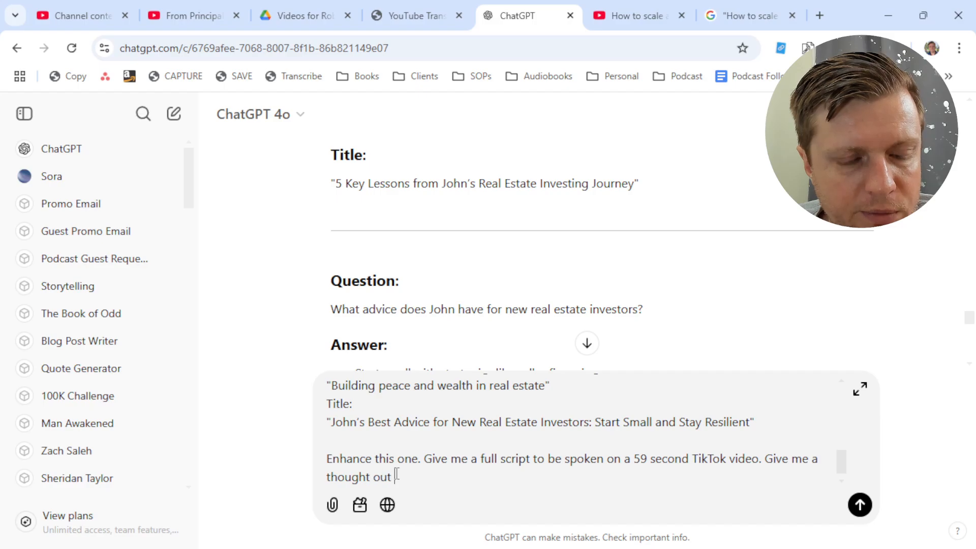
pyautogui.write('title and description')
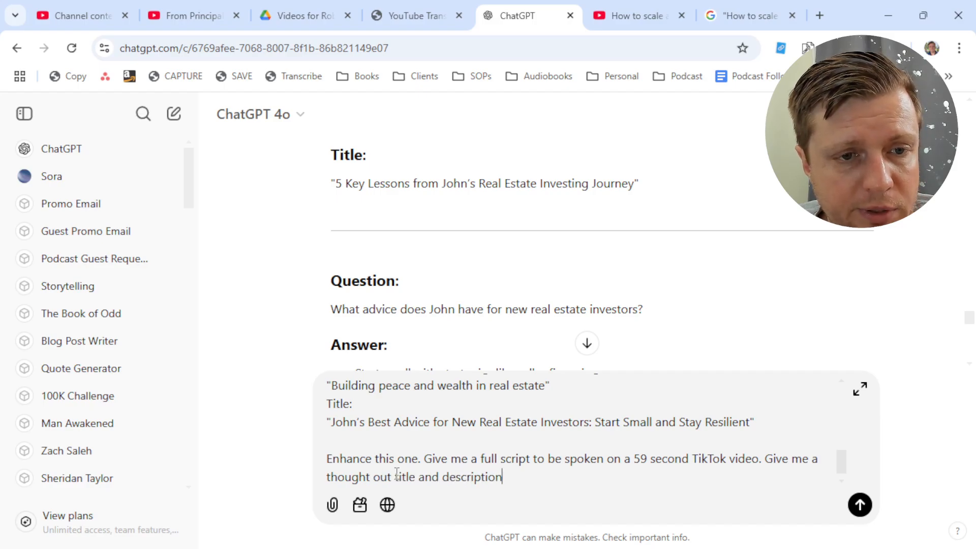
pyautogui.write('.')
pyautogui.press('Return')
# - Read through the TikTok script's description and hashtags, then switch back to the YouTube results
pyautogui.click(586, 423)
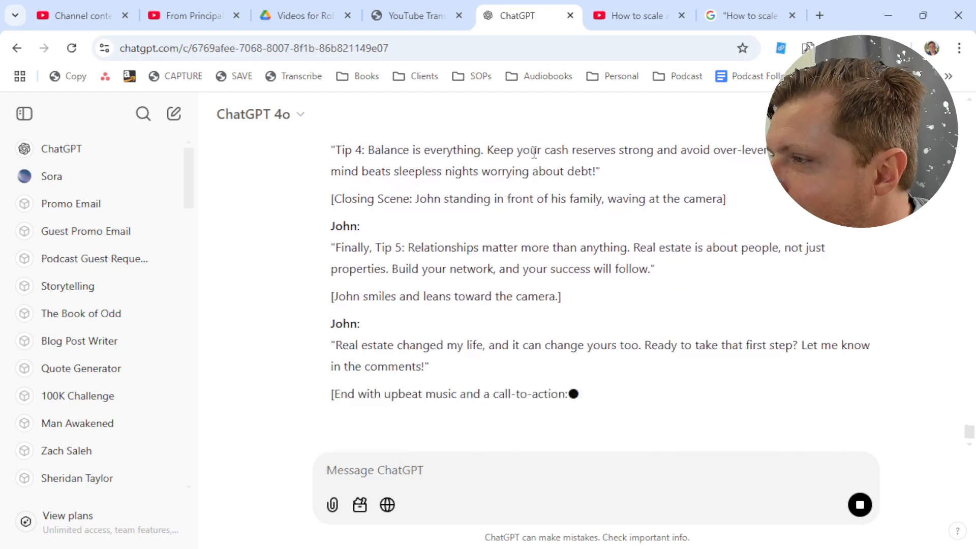
pyautogui.scroll(2, 460, 244)
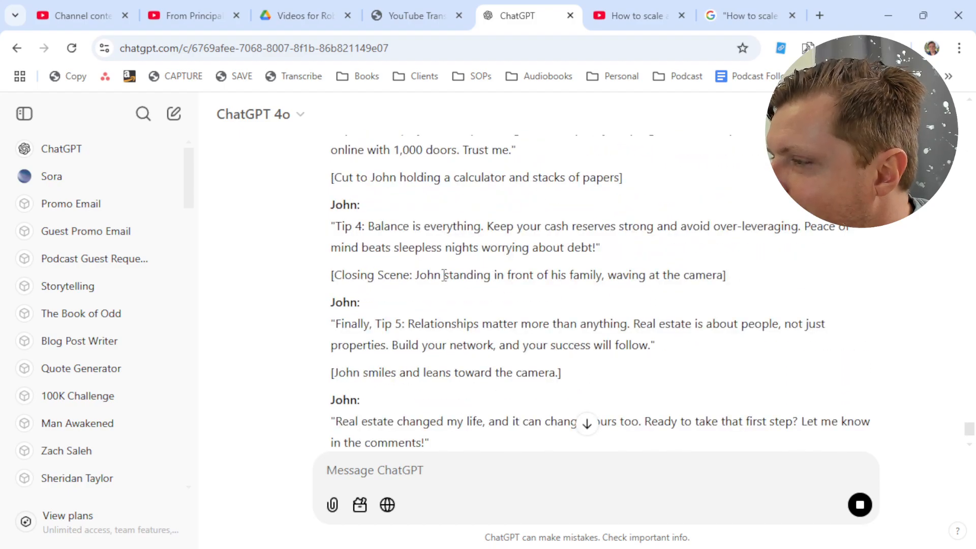
pyautogui.scroll(-2, 525, 291)
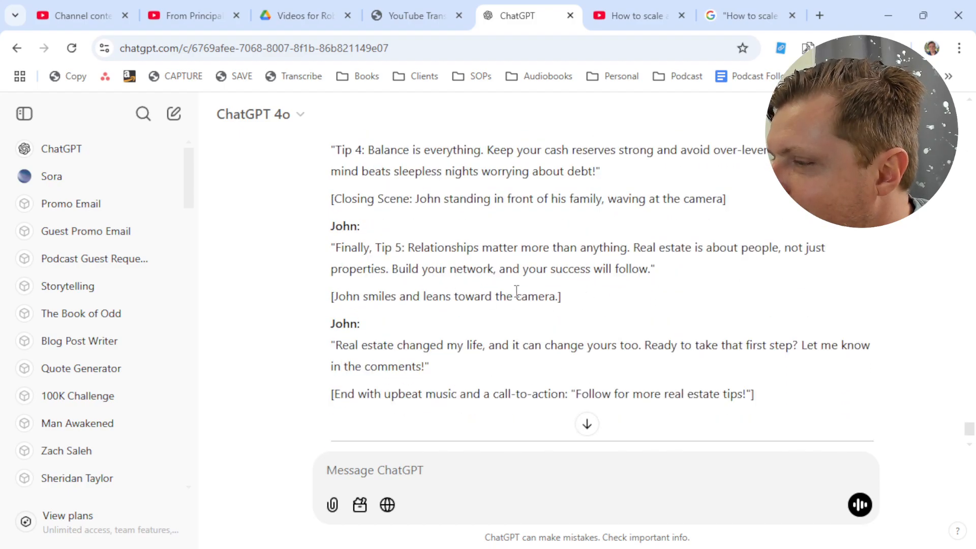
pyautogui.scroll(-5, 511, 298)
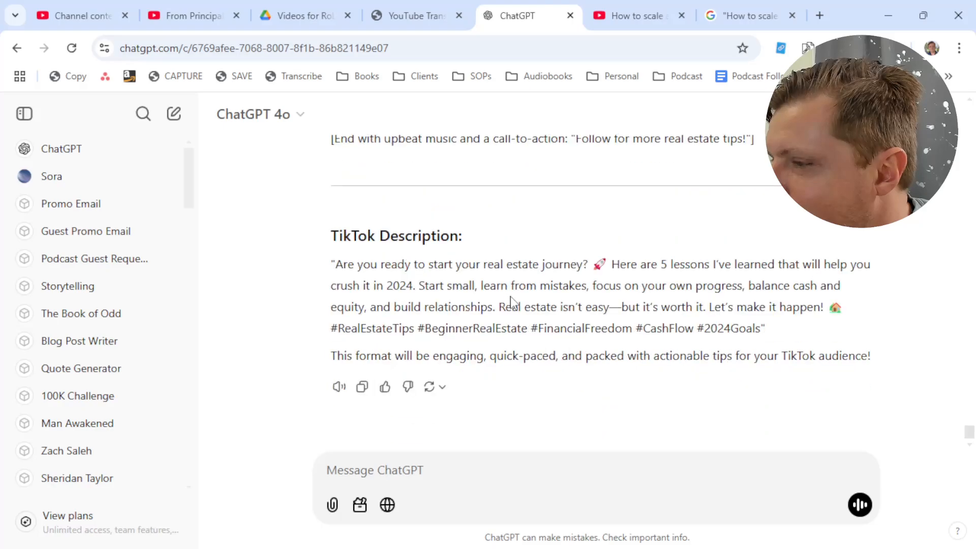
pyautogui.moveTo(405, 265); pyautogui.dragTo(607, 325)
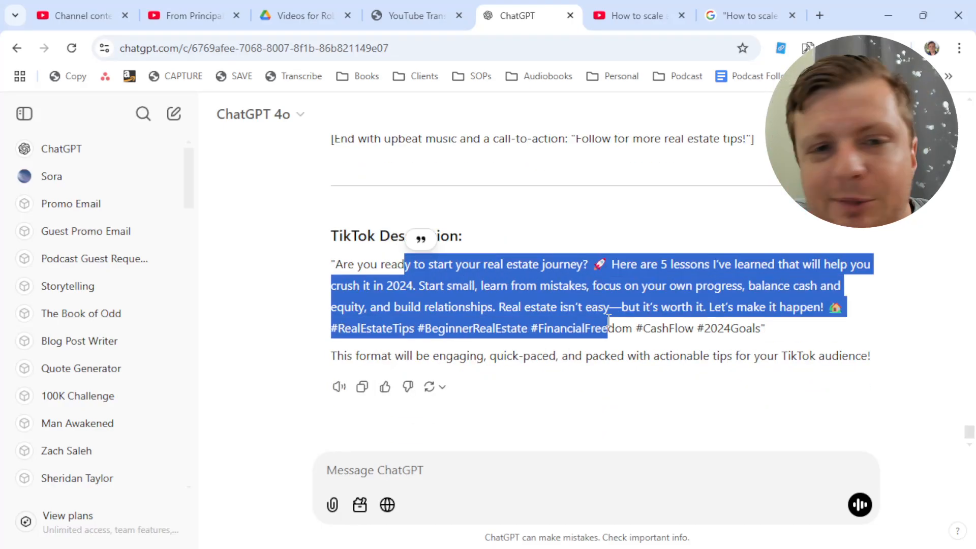
pyautogui.click(608, 325)
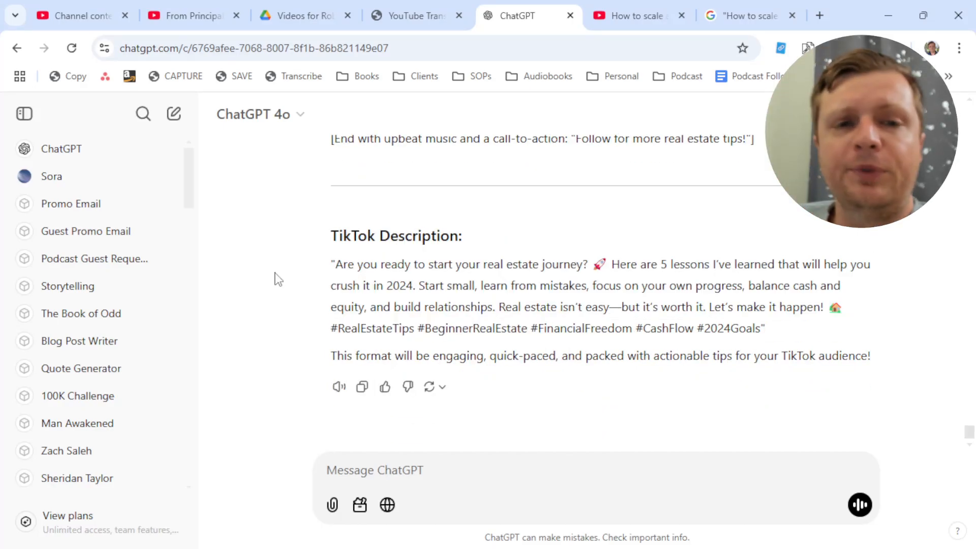
pyautogui.click(639, 7)
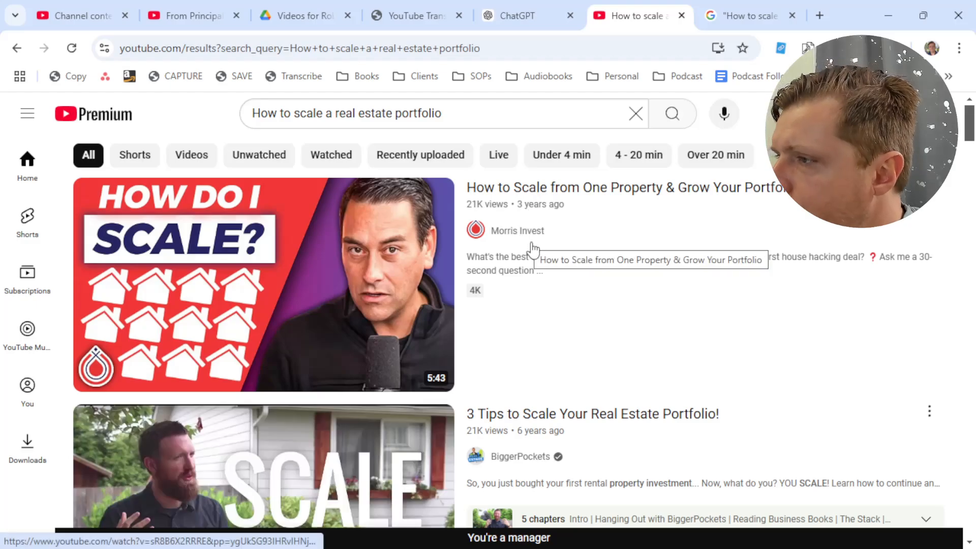
# - Browse the 'How to scale a real estate portfolio' YouTube search results
pyautogui.scroll(-5, 524, 197)
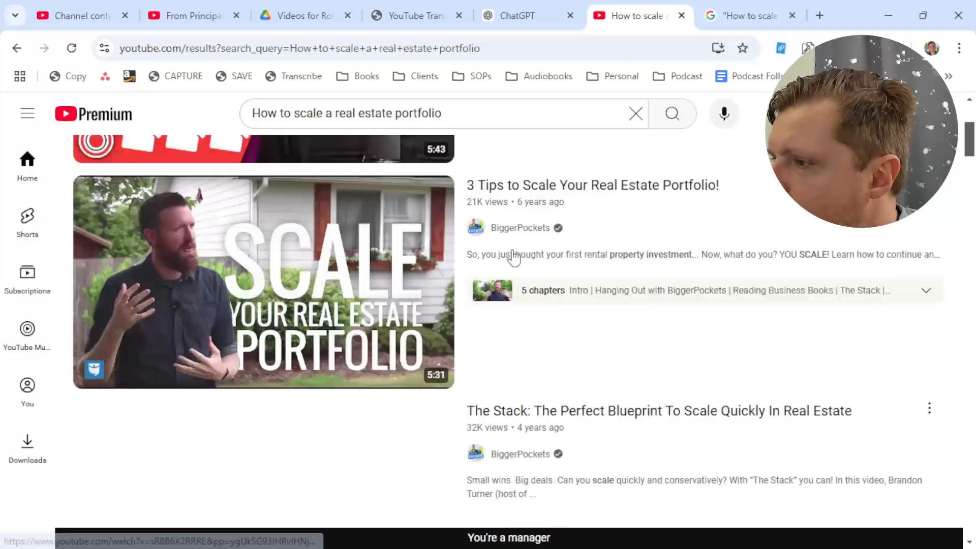
pyautogui.moveTo(426, 249)
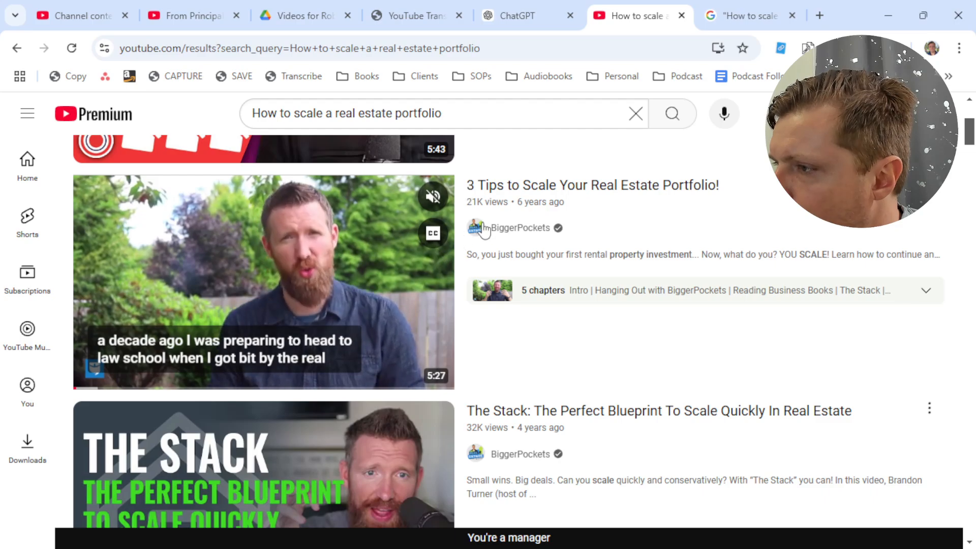
pyautogui.scroll(-3, 475, 259)
pyautogui.scroll(8, 447, 269)
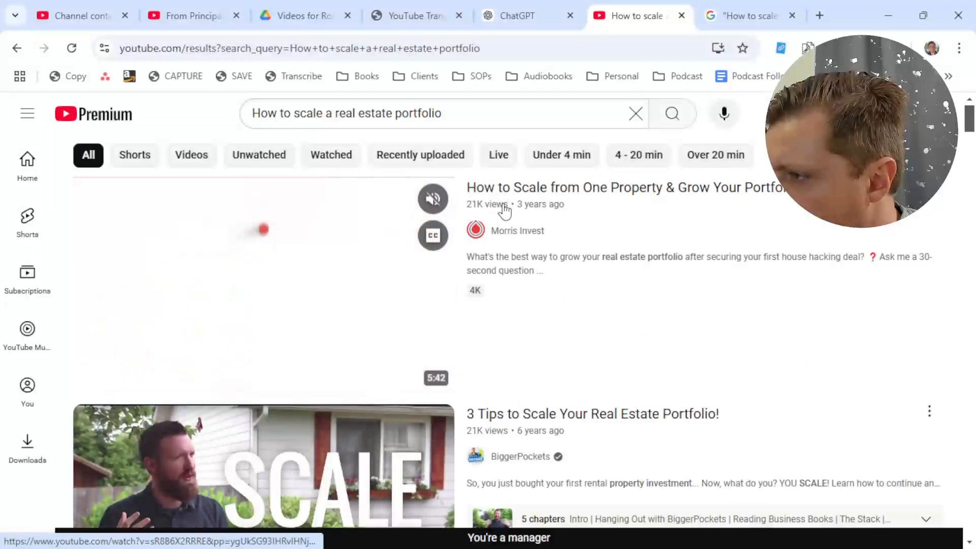
pyautogui.scroll(-4, 483, 282)
pyautogui.scroll(-4, 448, 327)
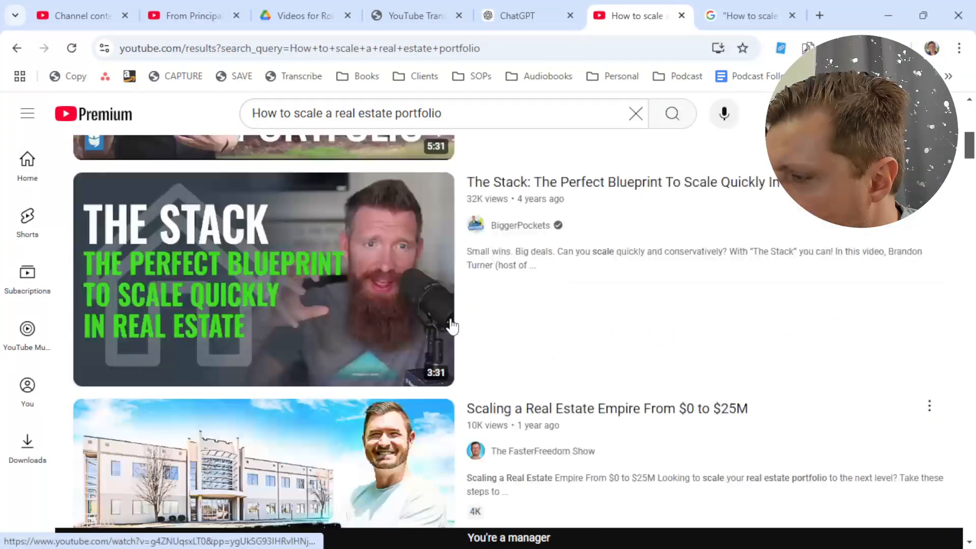
pyautogui.moveTo(424, 323)
pyautogui.scroll(-3, 423, 353)
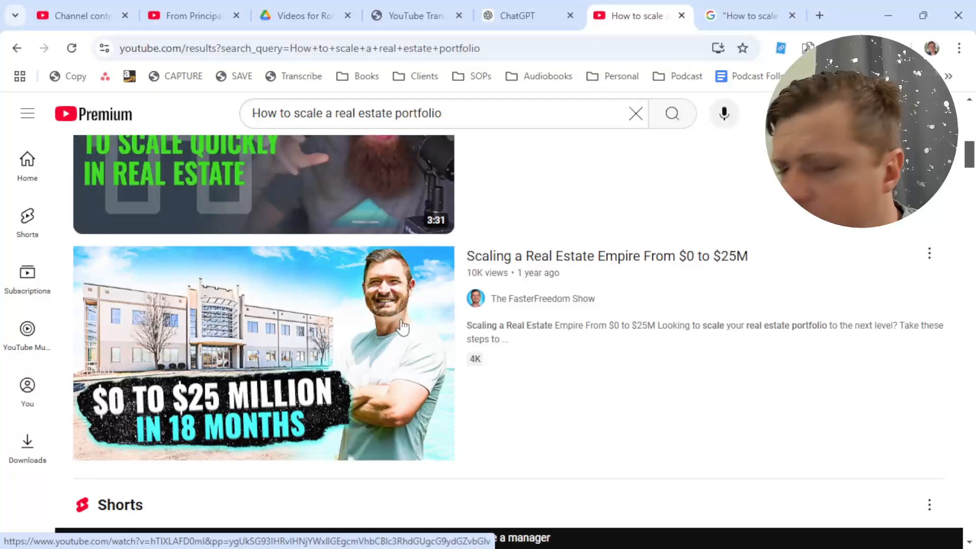
pyautogui.scroll(-4, 397, 321)
pyautogui.scroll(8, 394, 320)
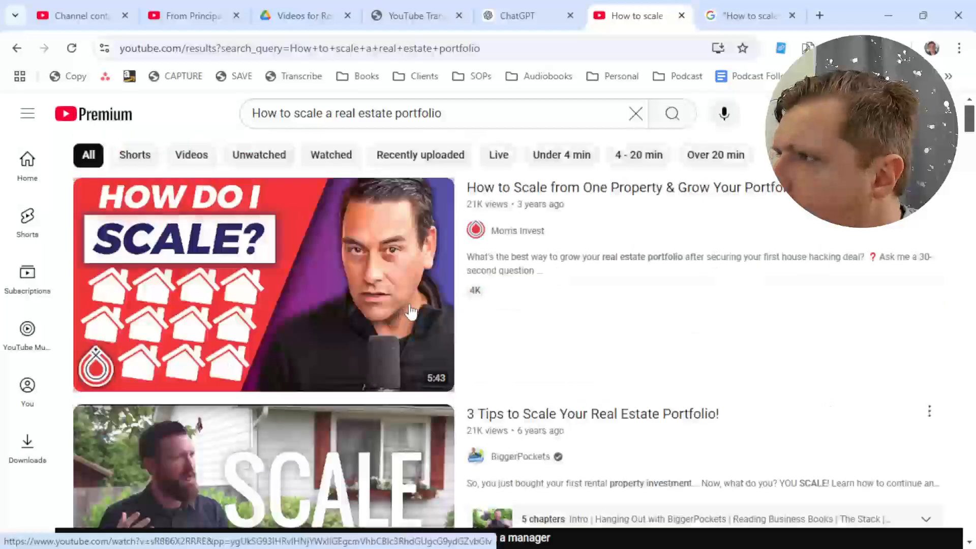
# - Load youtubetranscript.com in a new tab and bring up link options on Morris Invest's first video
pyautogui.hotkey('ctrl', 'Tab')
pyautogui.click(819, 15)
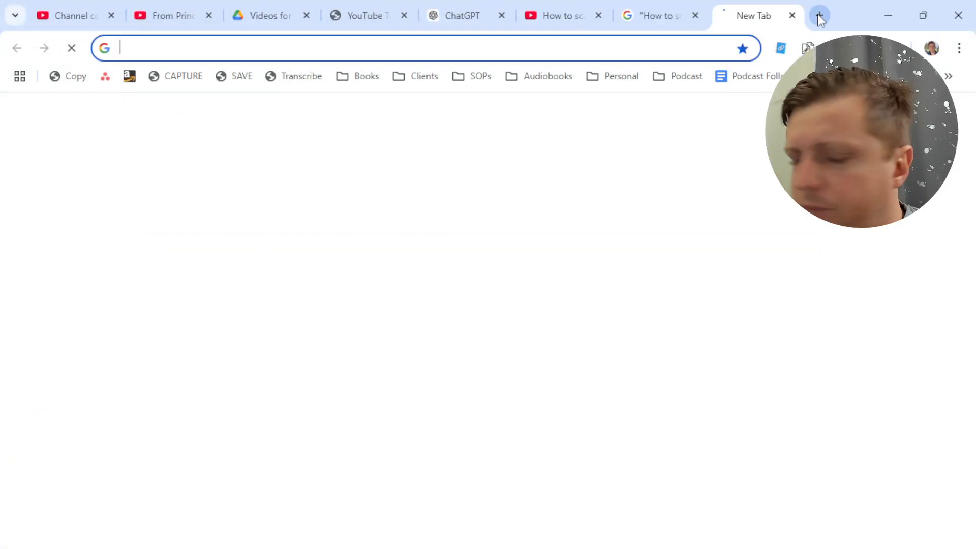
pyautogui.write('youtubetranscript.com')
pyautogui.press('Return')
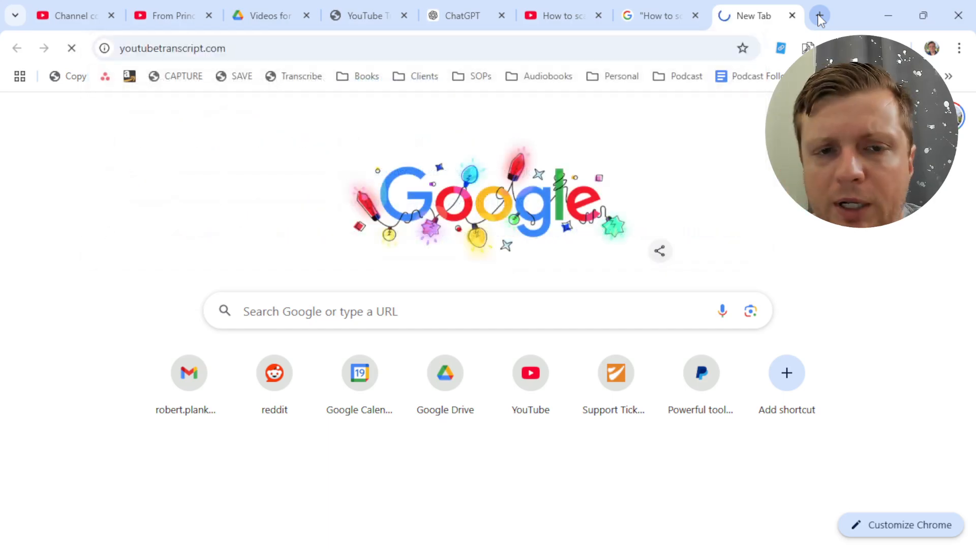
pyautogui.click(587, 8)
pyautogui.rightClick(362, 240)
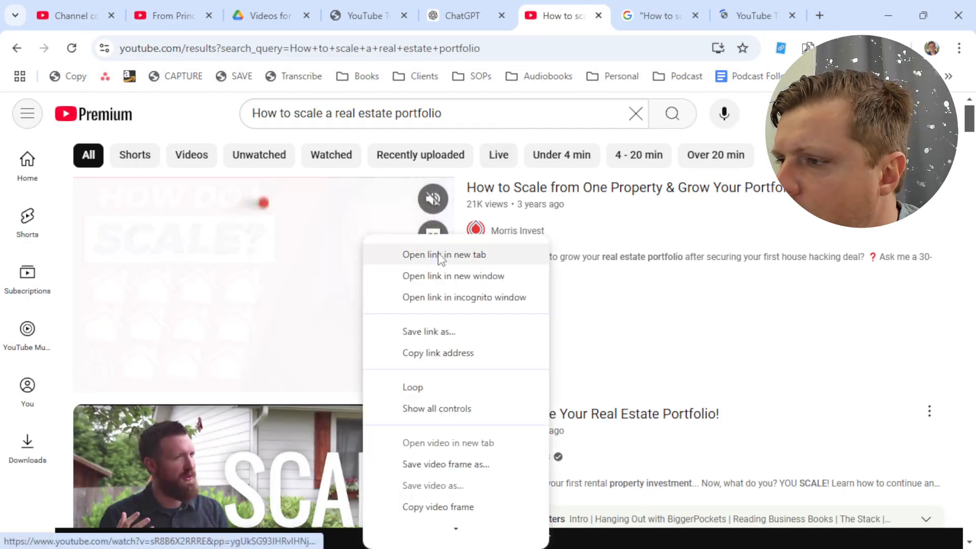
# - Copy the first video's link and paste it into YouTube Transcript's address field
pyautogui.click(430, 351)
pyautogui.click(719, 7)
pyautogui.click(507, 380)
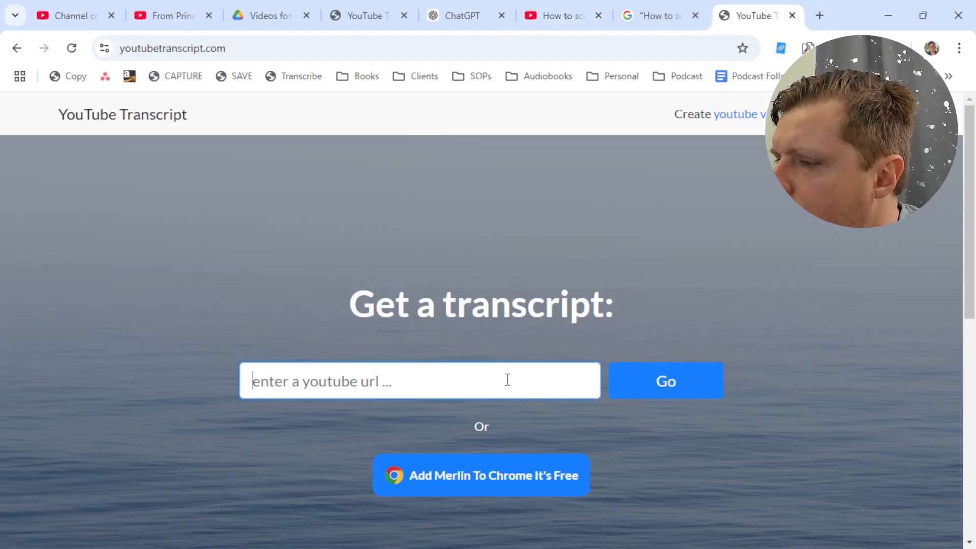
pyautogui.hotkey('ctrl', 'v')
pyautogui.click(664, 382)
# - Open another YouTubeTranscript.com tab and return to the YouTube video tab
pyautogui.hotkey('ctrl', 't')
pyautogui.write('youtubet')
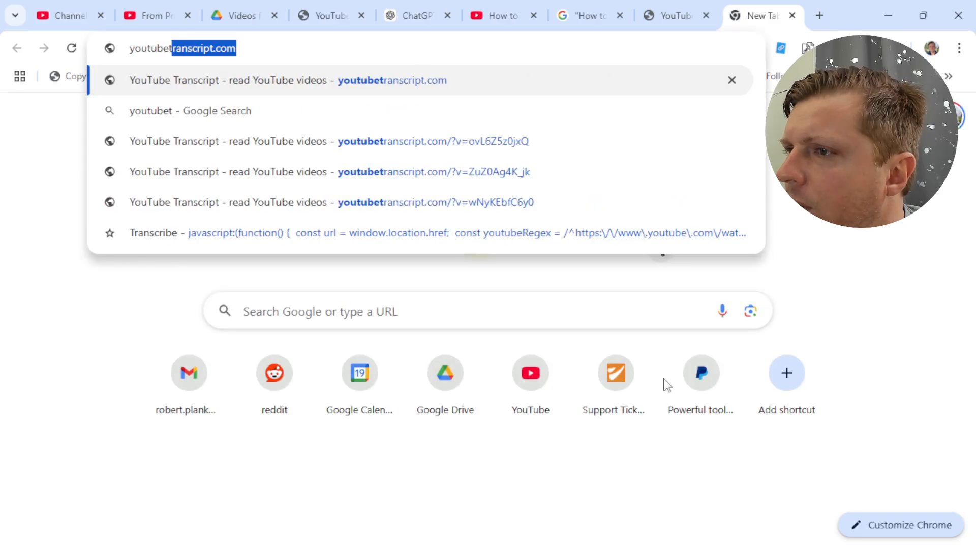
pyautogui.press('Return')
pyautogui.click(412, 15)
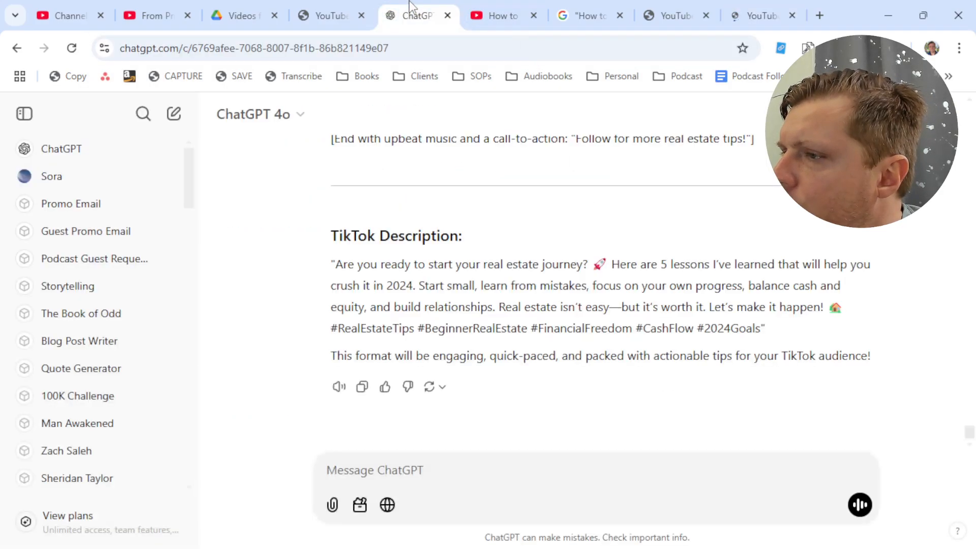
pyautogui.click(595, 8)
pyautogui.click(525, 9)
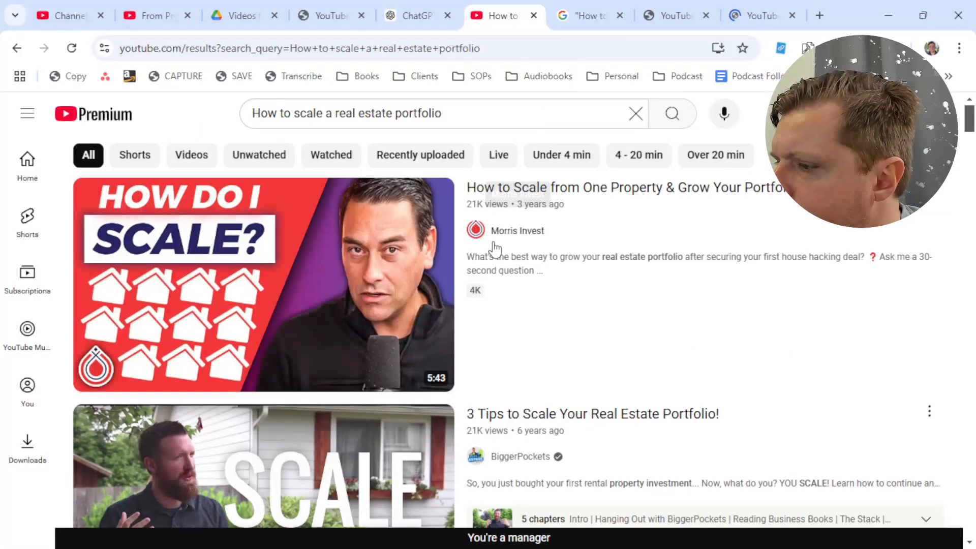
# - Fetch the '3 Tips to Scale Your Real Estate Portfolio!' transcript from its copied URL, then return to ChatGPT
pyautogui.scroll(-4, 497, 252)
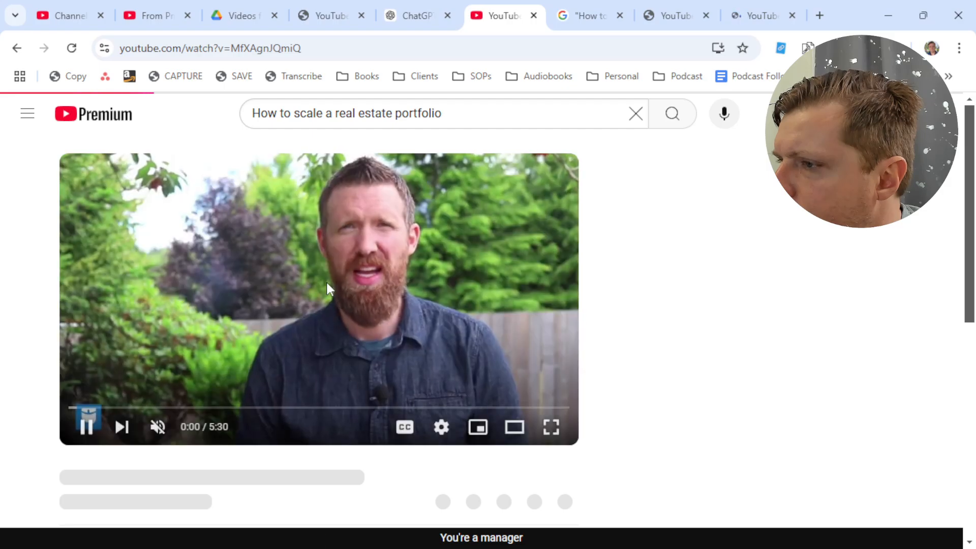
pyautogui.click(366, 44)
pyautogui.hotkey('ctrl', 'c')
pyautogui.click(764, 15)
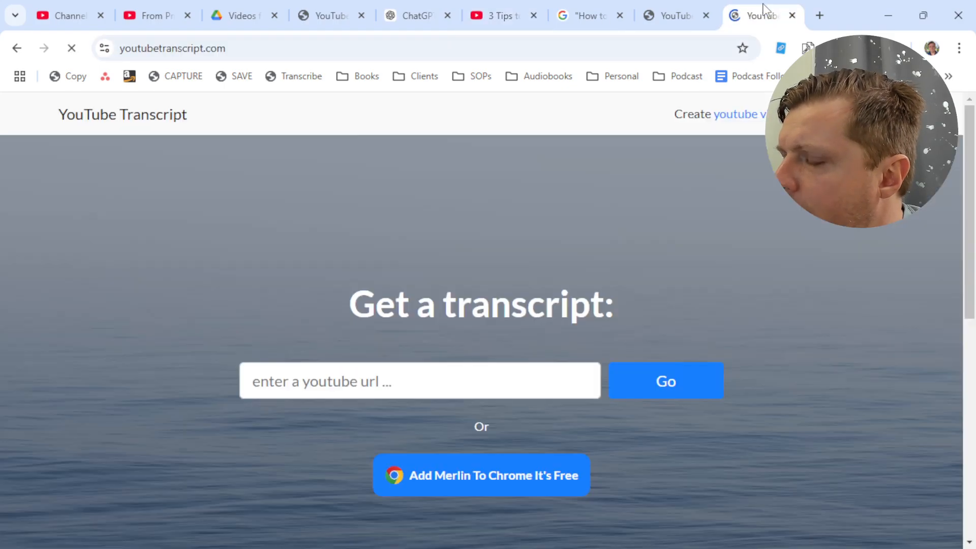
pyautogui.click(429, 373)
pyautogui.hotkey('ctrl', 'v')
pyautogui.click(655, 379)
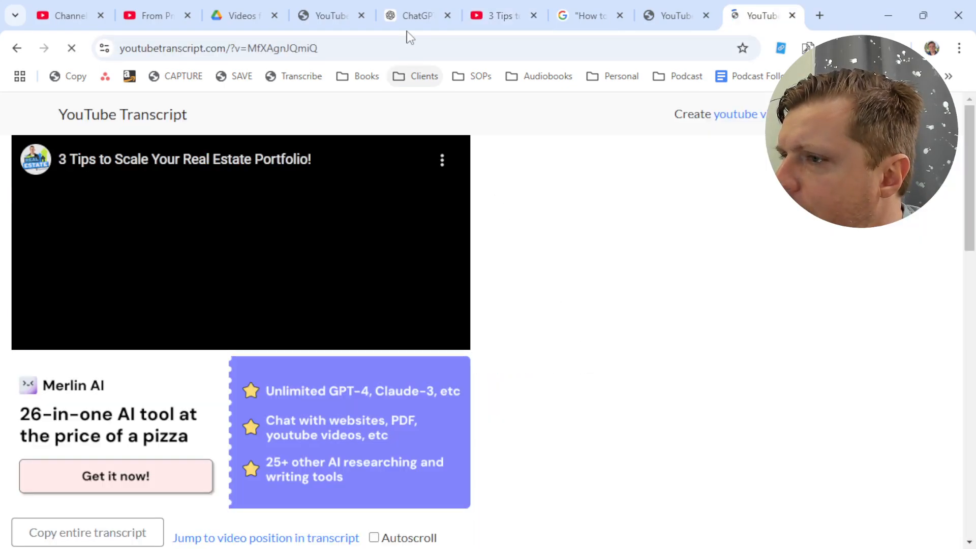
pyautogui.click(315, 7)
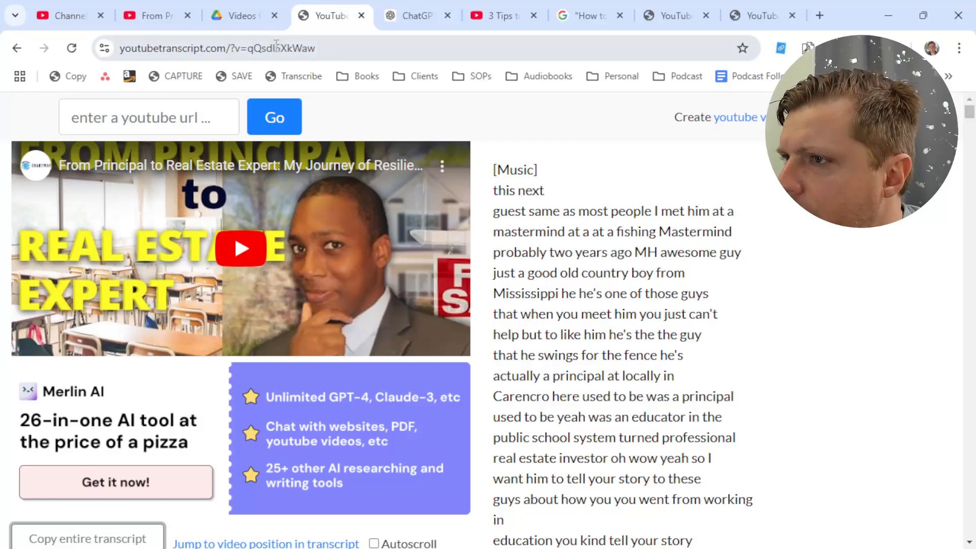
pyautogui.click(410, 16)
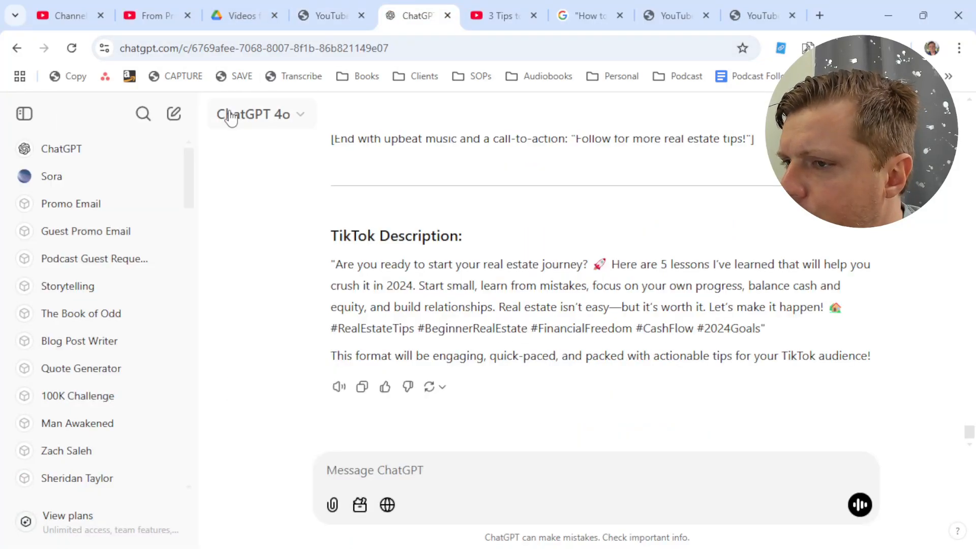
# - Scroll the ChatGPT sidebar and open the custom Q&A GPT
pyautogui.scroll(-15, 109, 305)
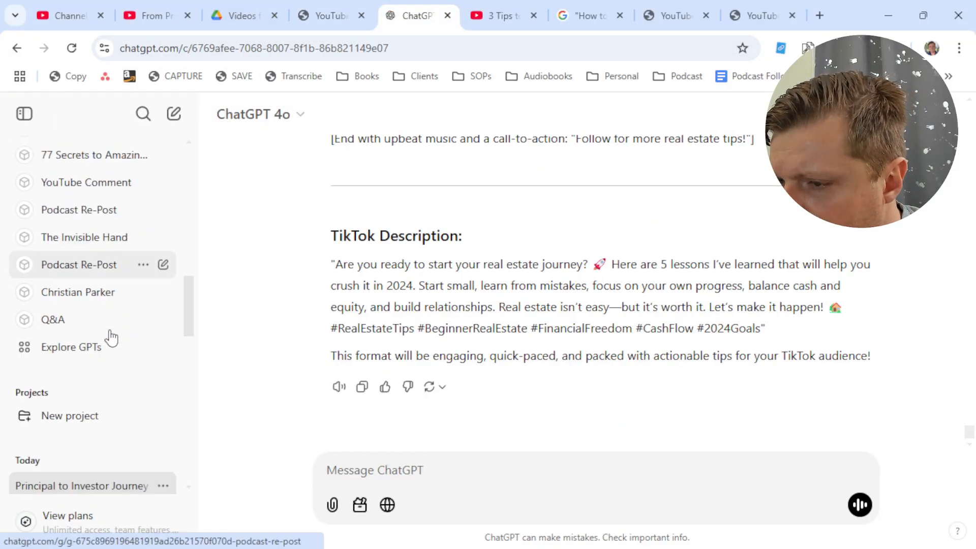
pyautogui.click(78, 329)
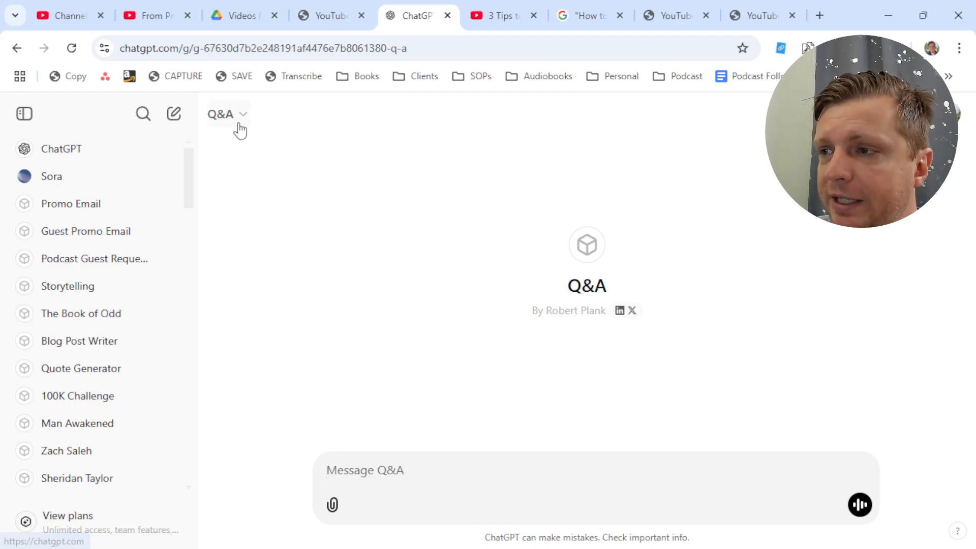
# - Edit the Q&A GPT and read its expanded Instructions for distilling interviews into questions, keywords and answers
pyautogui.click(222, 113)
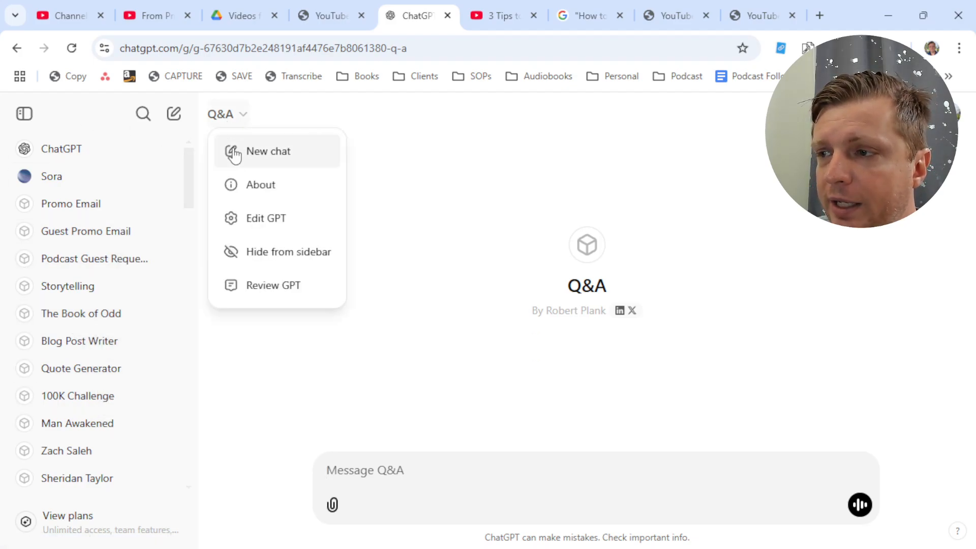
pyautogui.click(253, 220)
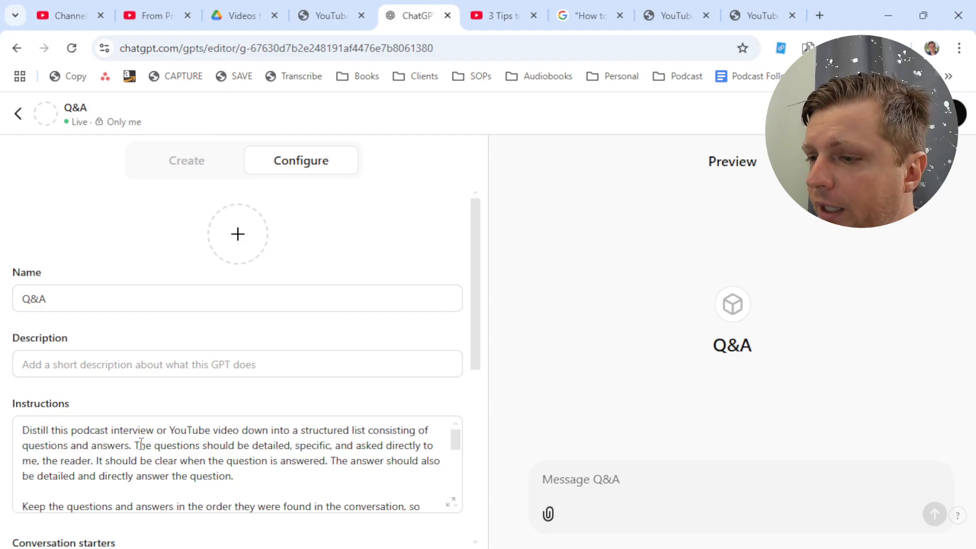
pyautogui.scroll(-3, 326, 388)
pyautogui.click(451, 350)
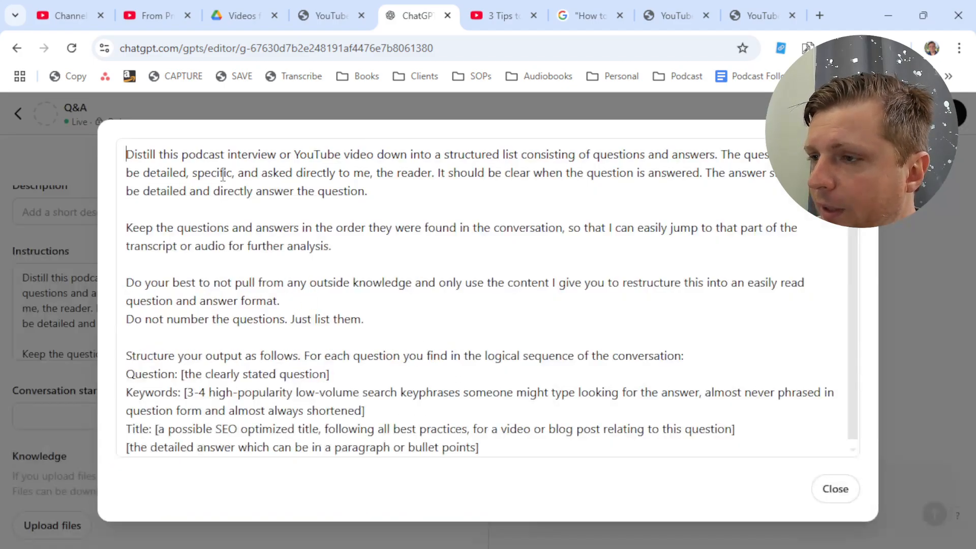
pyautogui.click(362, 211)
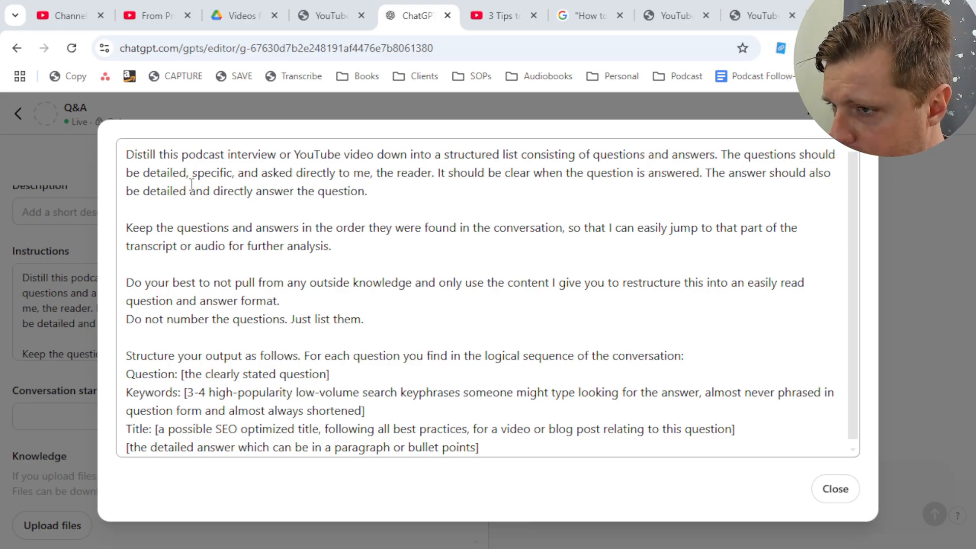
pyautogui.moveTo(191, 184); pyautogui.dragTo(320, 192)
pyautogui.click(253, 260)
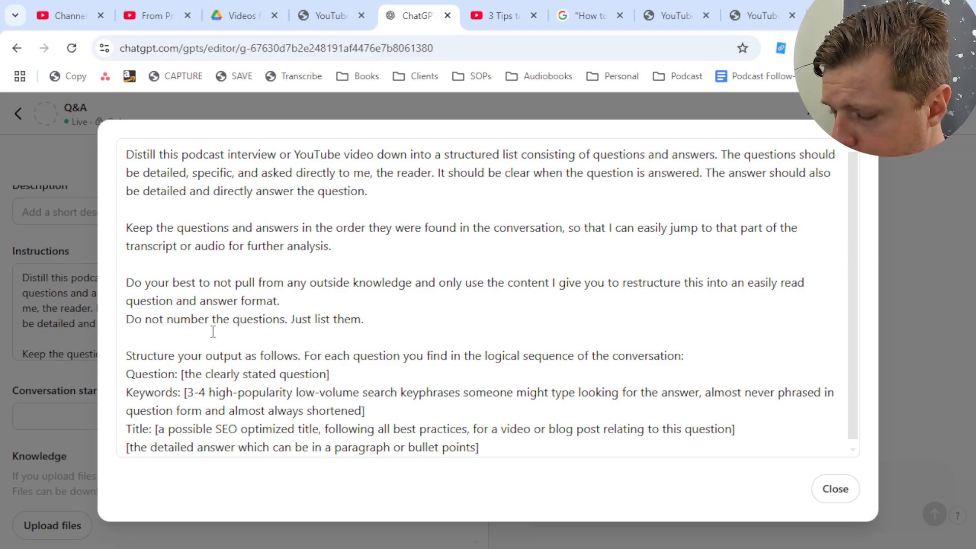
pyautogui.scroll(-1, 244, 320)
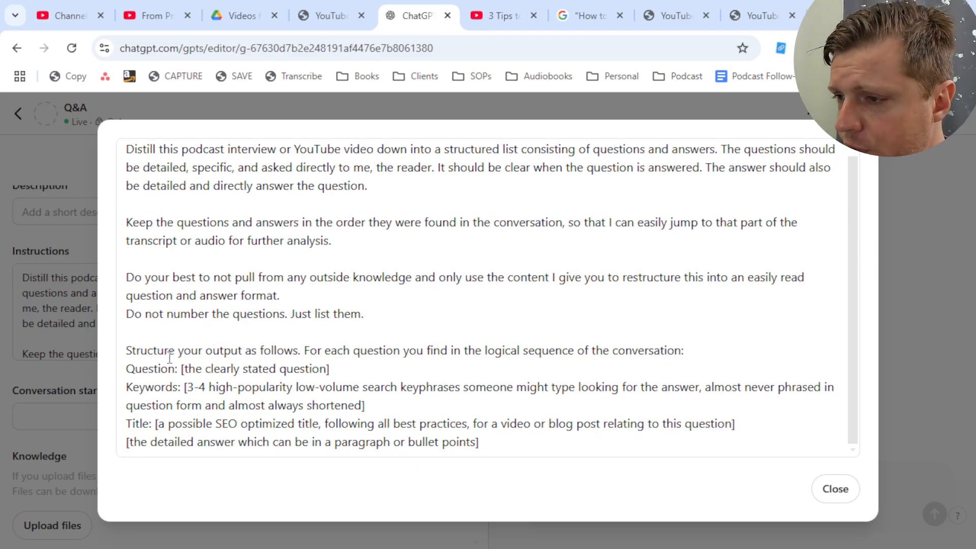
pyautogui.click(843, 486)
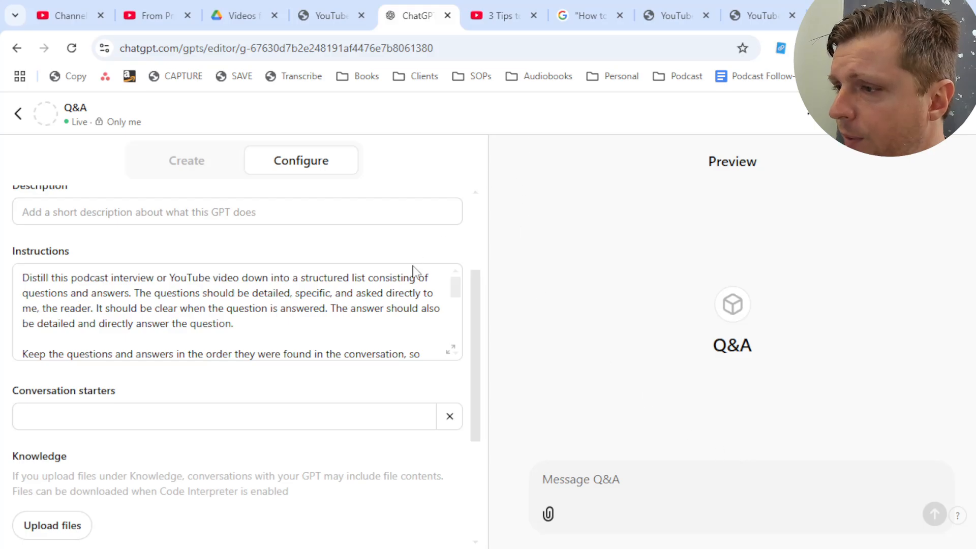
# - Leave the Q&A editor and start a new GPT from My GPTs
pyautogui.click(18, 116)
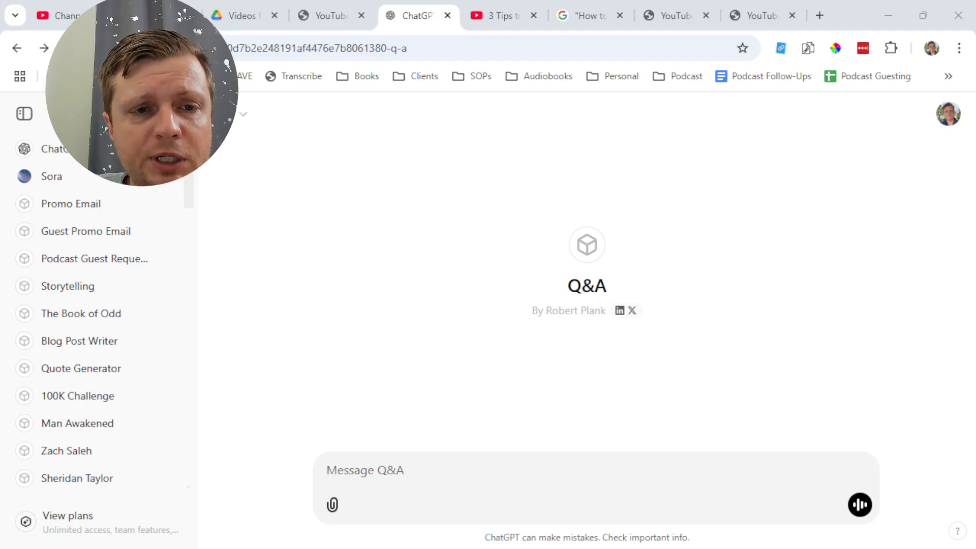
pyautogui.click(948, 114)
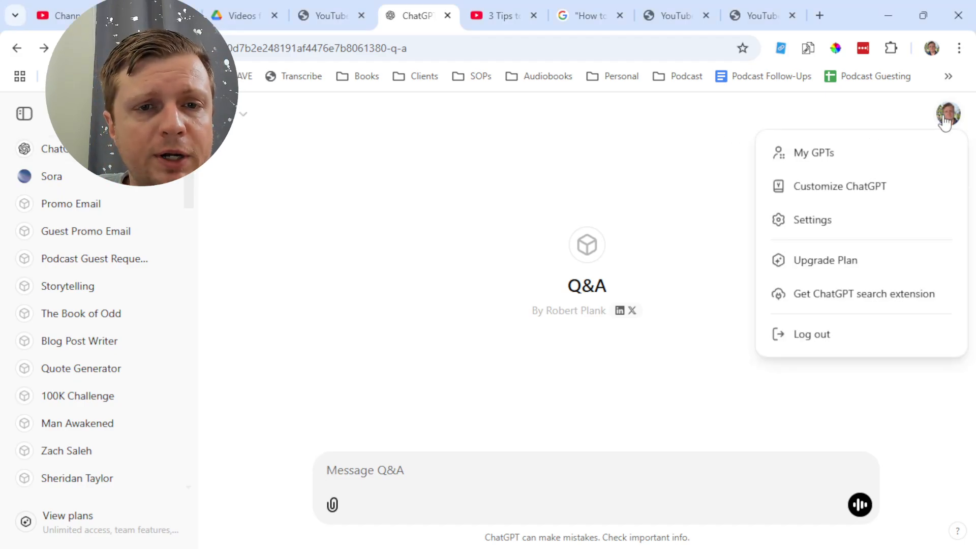
pyautogui.click(833, 164)
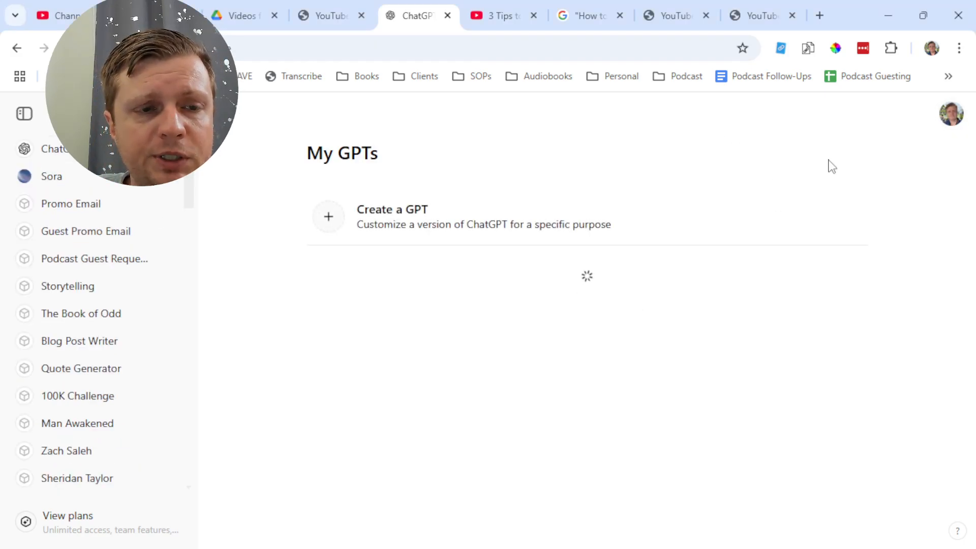
pyautogui.click(460, 227)
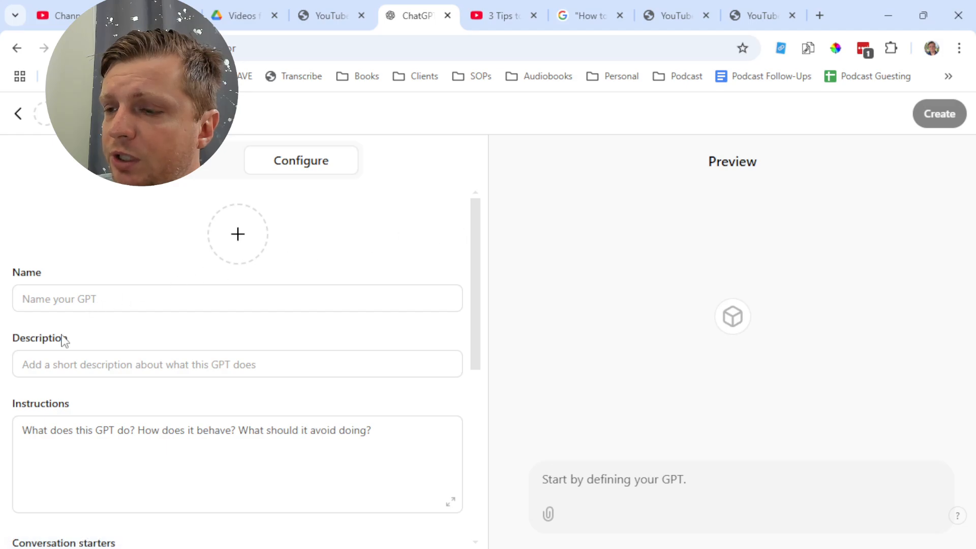
pyautogui.scroll(-3, 65, 404)
# - Write an <input>, <output> expected output and <example> tag template into the new GPT's Instructions
pyautogui.click(81, 288)
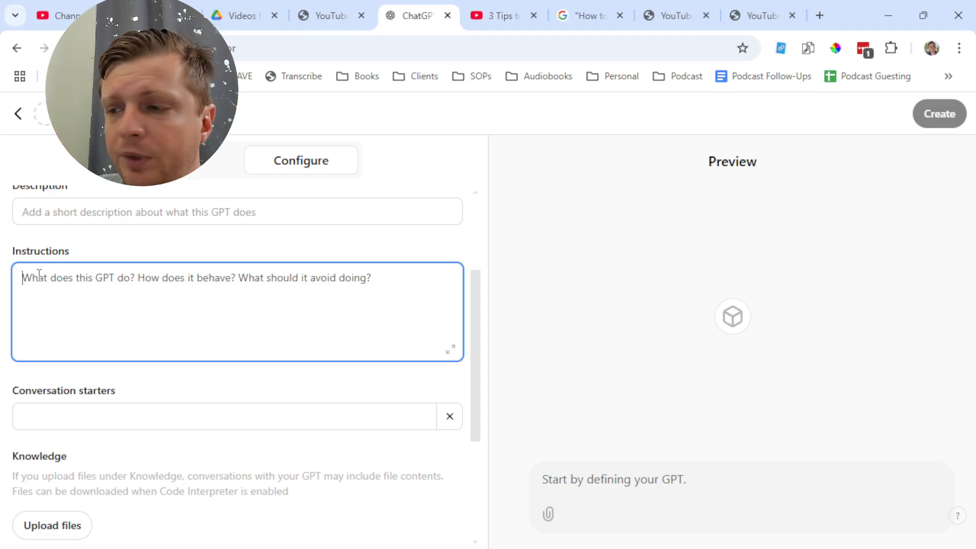
pyautogui.scroll(-2, 127, 442)
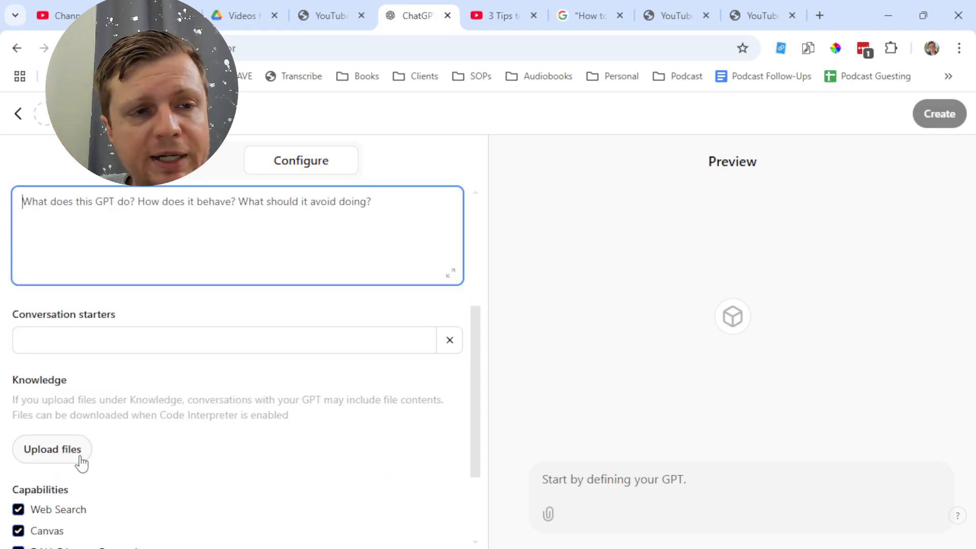
pyautogui.scroll(2, 117, 251)
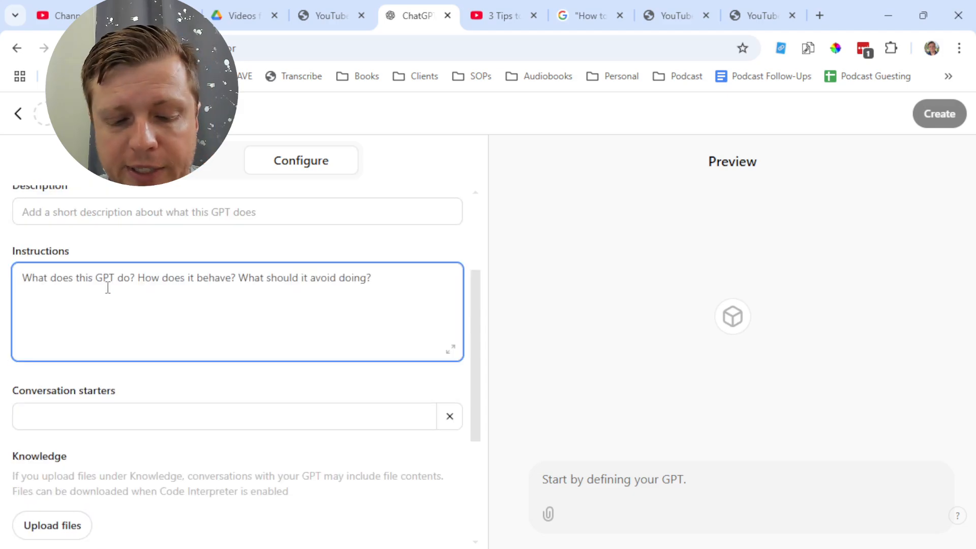
pyautogui.write('<iu')
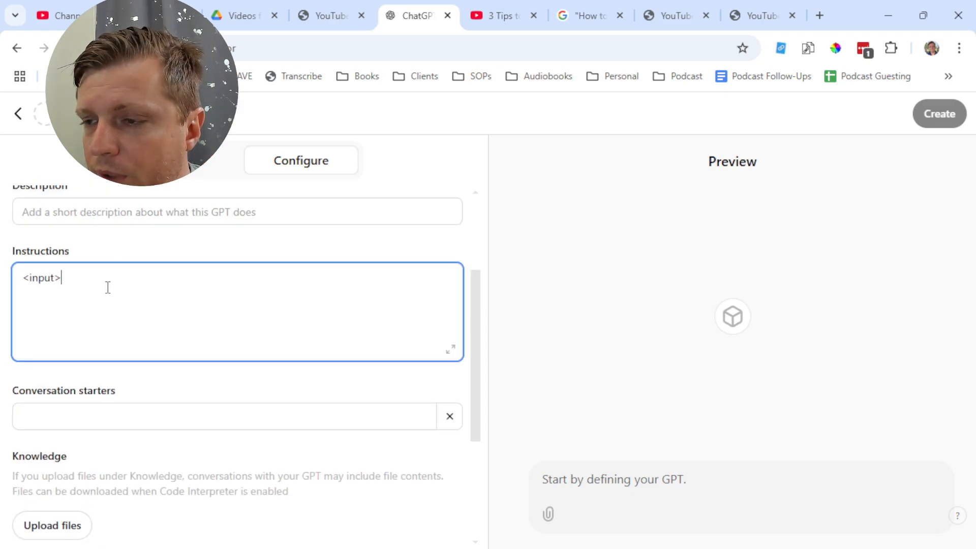
pyautogui.write('put>here is ')
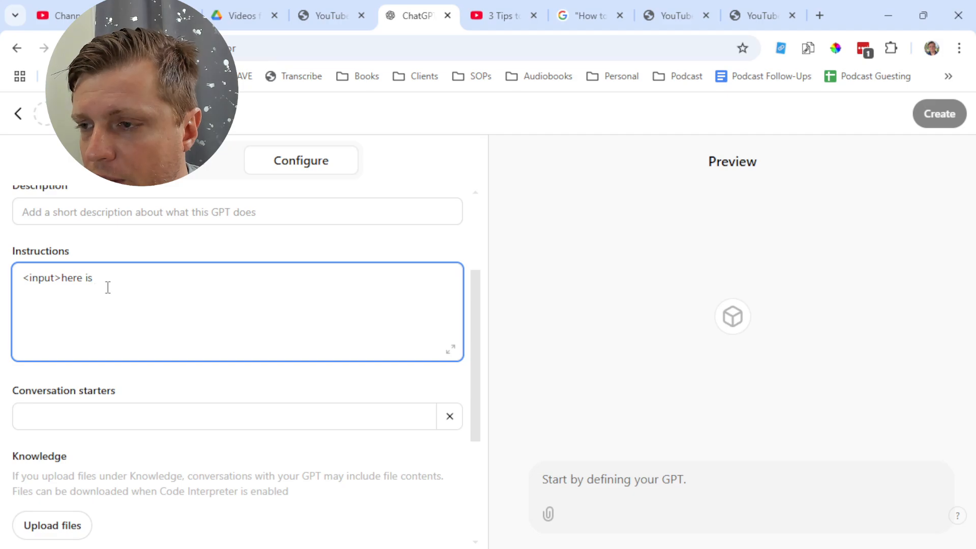
pyautogui.write('what we would')
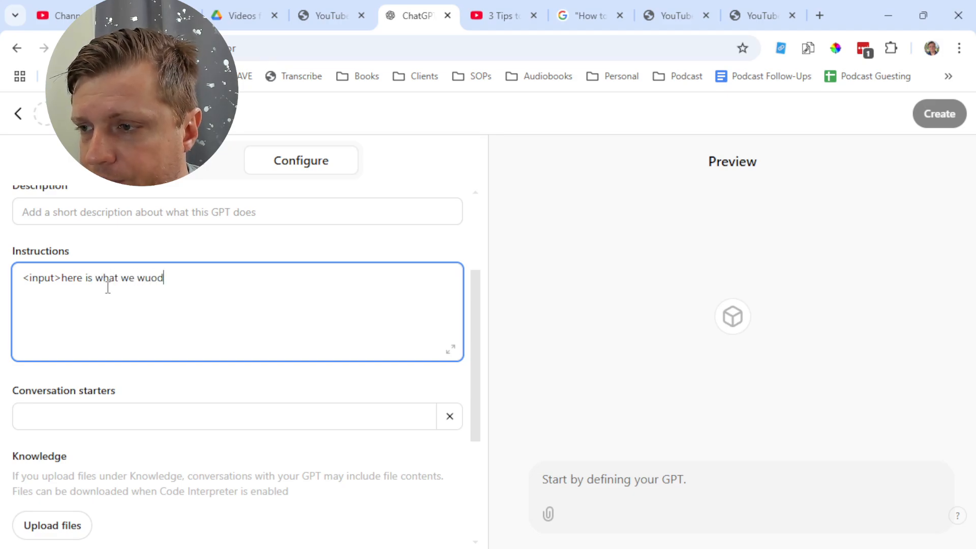
pyautogui.press('BackSpace')
pyautogui.press('BackSpace')
pyautogui.press('BackSpace')
pyautogui.press('BackSpace')
pyautogui.write('ould giv eit</input')
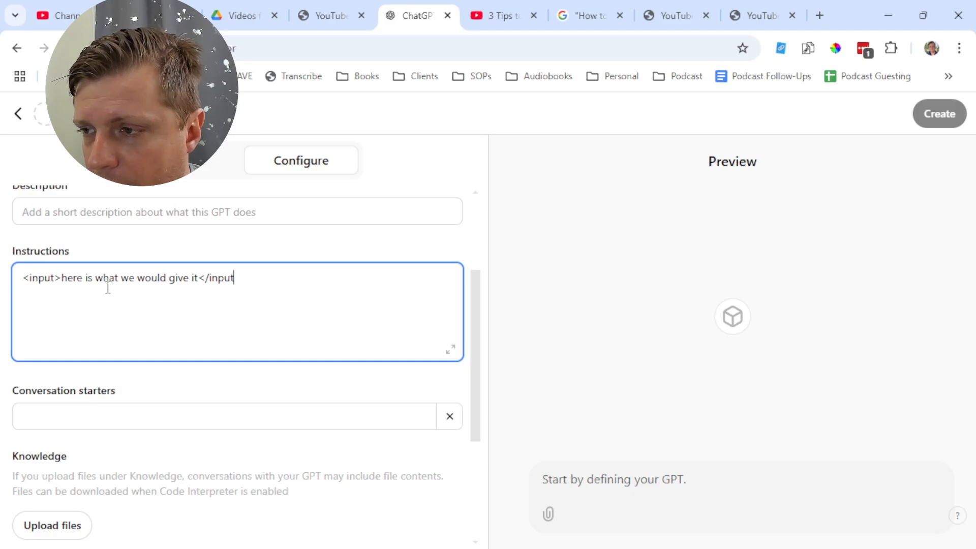
pyautogui.write('<output>ex')
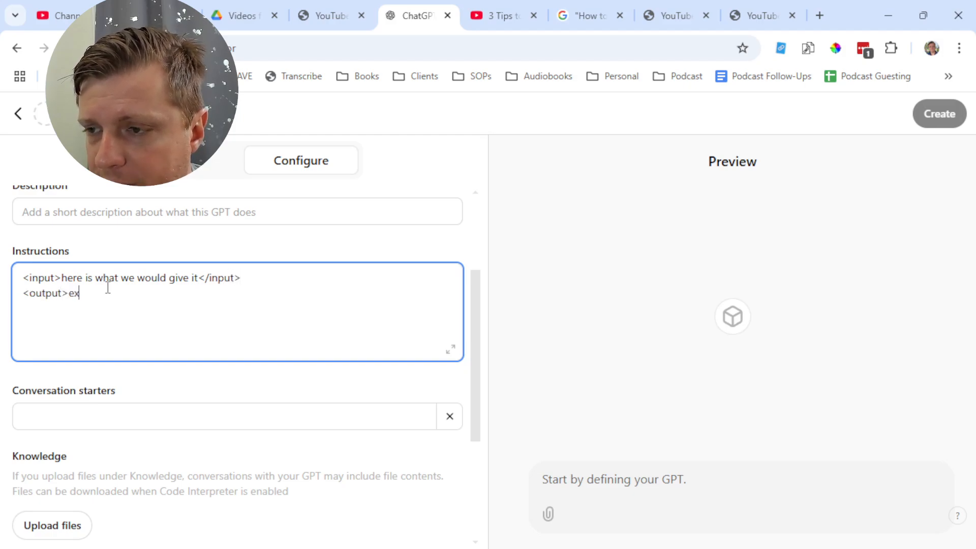
pyautogui.write('pected output</output>')
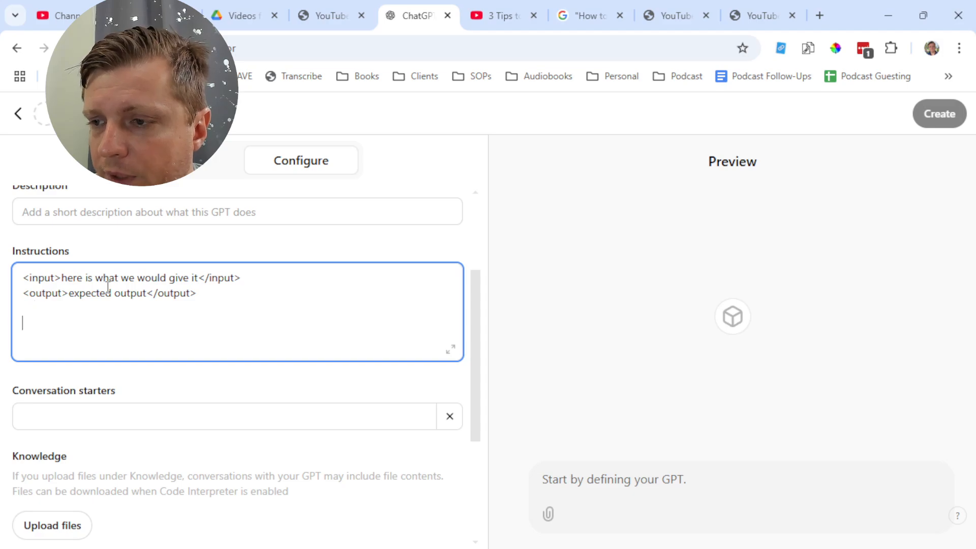
pyautogui.write('<exampe')
pyautogui.write('>Here ')
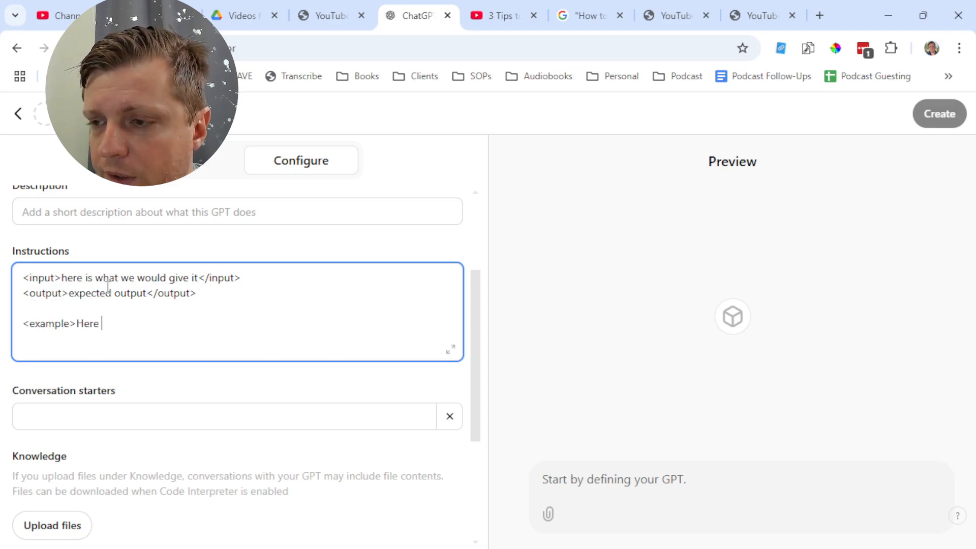
pyautogui.write('is what one such ex')
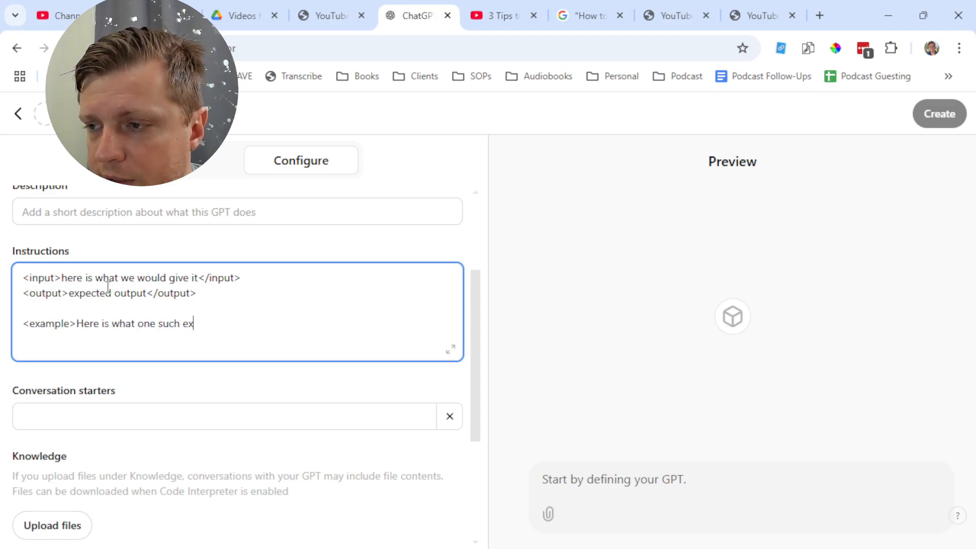
pyautogui.write('ample might look lik')
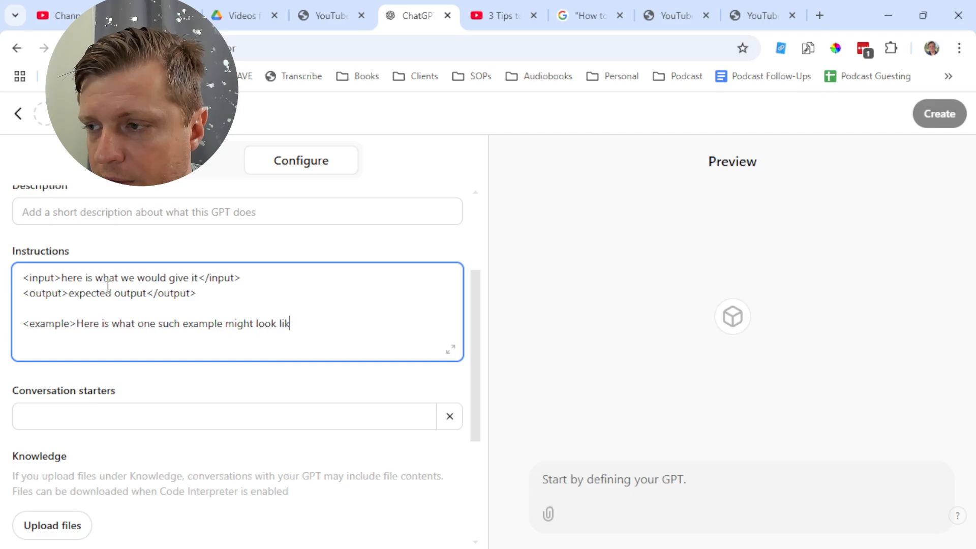
pyautogui.write('e</example>')
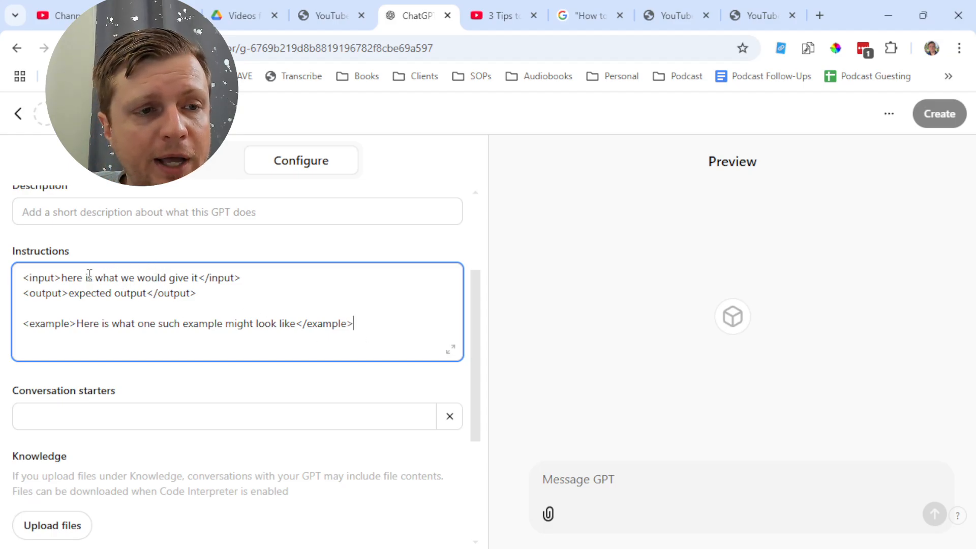
# - Delete the template instructions and open a chat with the Q&A GPT
pyautogui.moveTo(387, 327); pyautogui.dragTo(27, 270)
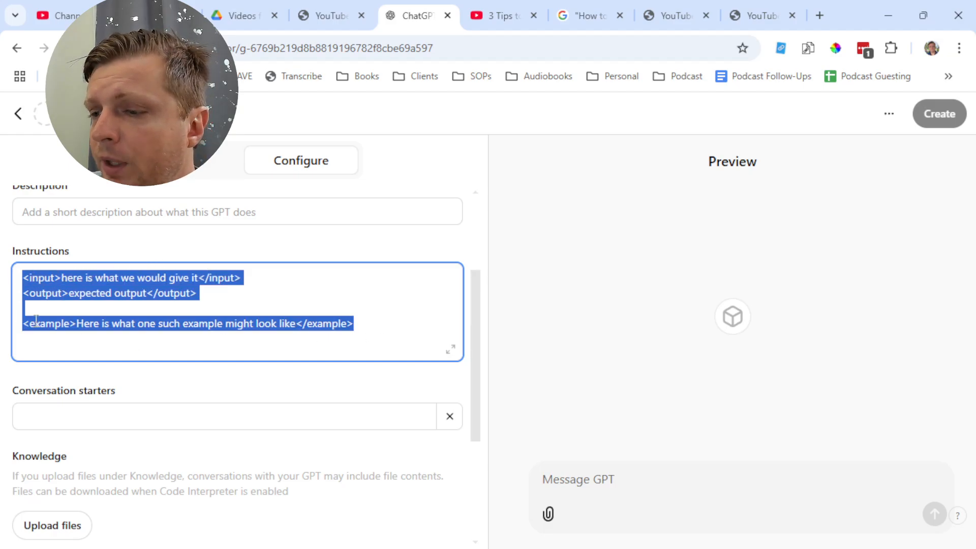
pyautogui.press('BackSpace')
pyautogui.scroll(-4, 77, 360)
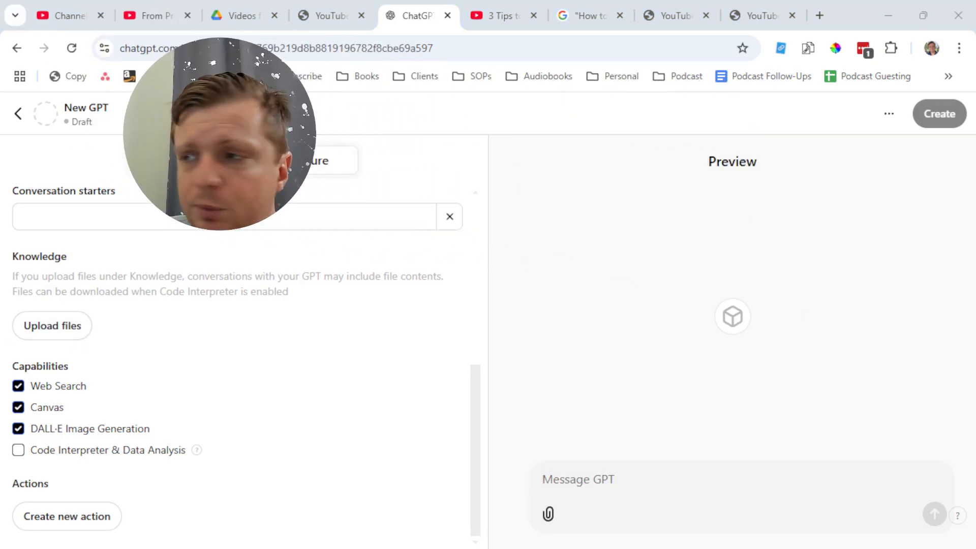
pyautogui.click(20, 114)
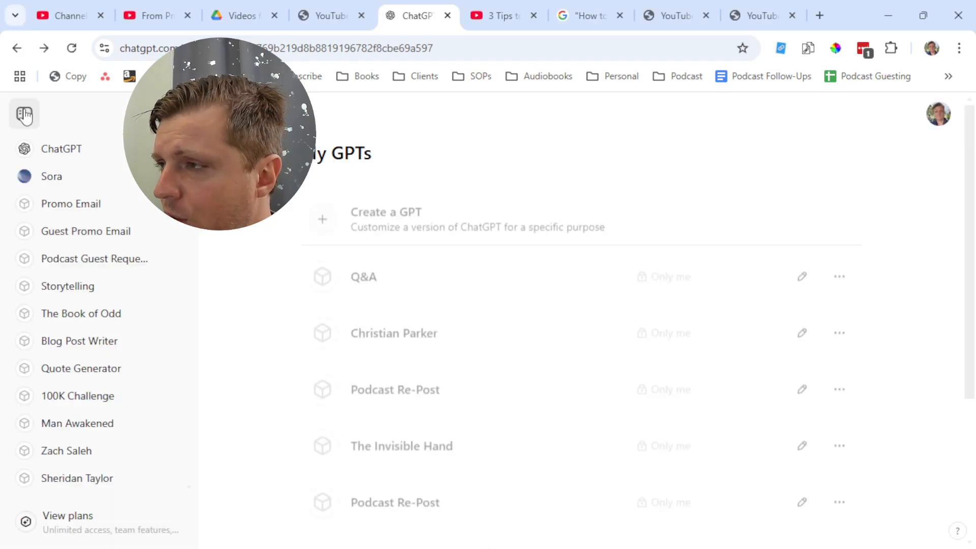
pyautogui.click(420, 268)
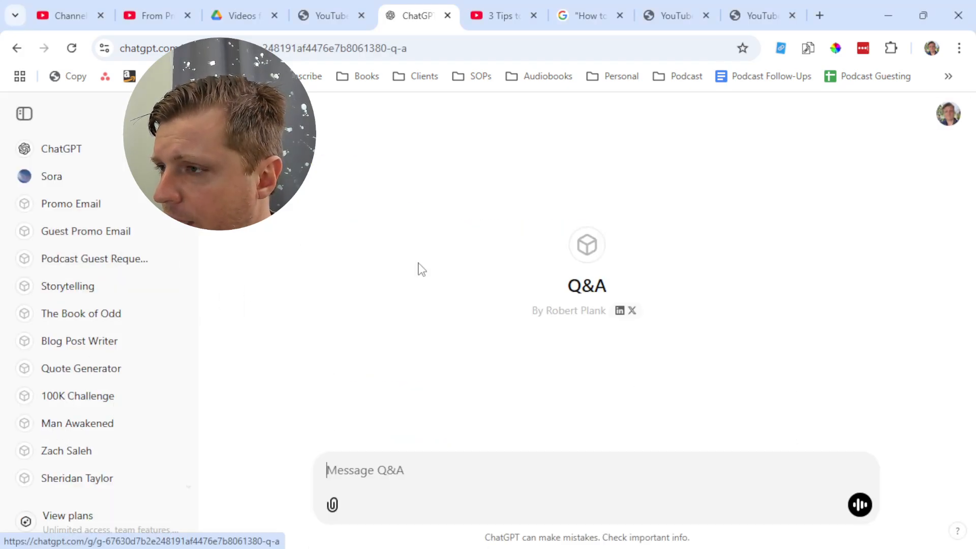
# - Copy the full '3 Tips' video transcript and send it to the Q&A GPT
pyautogui.click(665, 16)
pyautogui.click(105, 535)
pyautogui.click(415, 15)
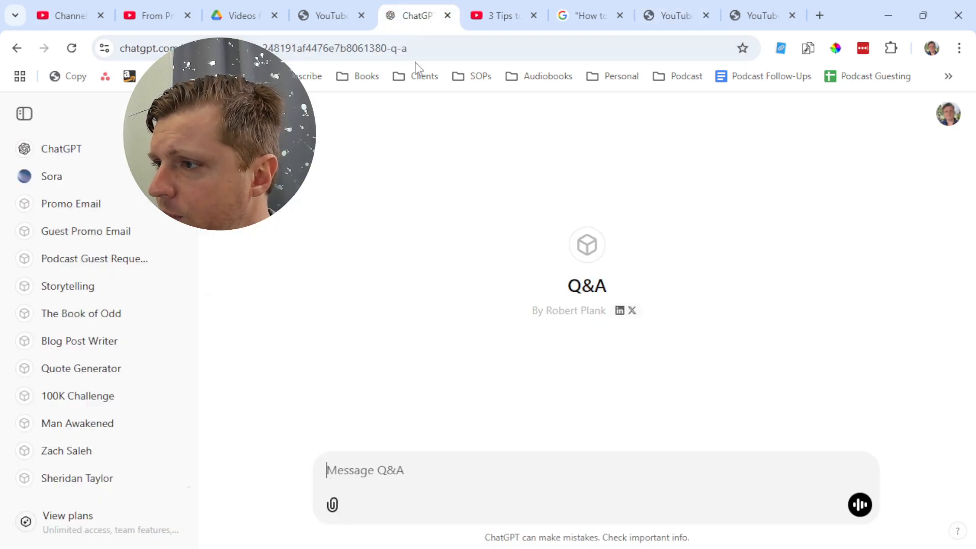
pyautogui.hotkey('ctrl', 'v')
pyautogui.press('Return')
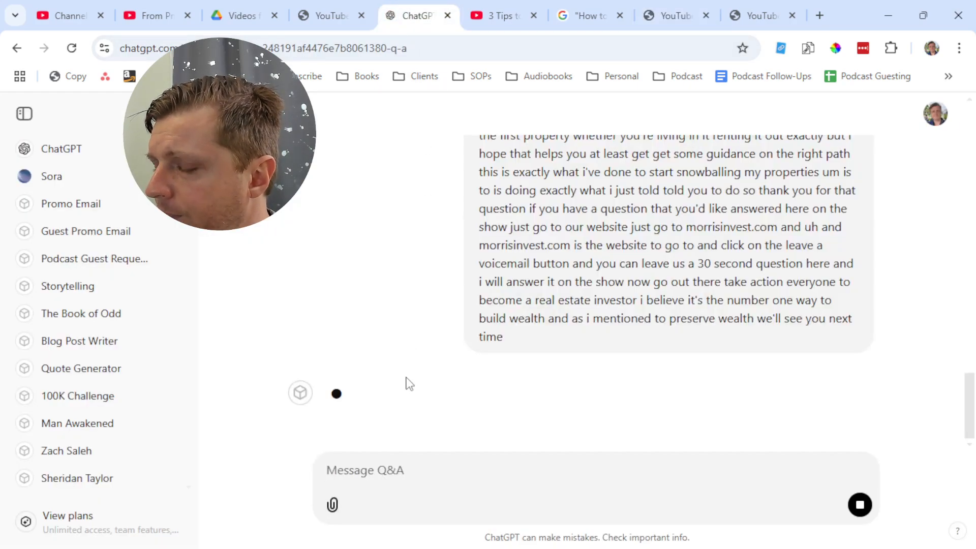
# - Load chatgpt.com in place of the real estate video tab
pyautogui.click(491, 17)
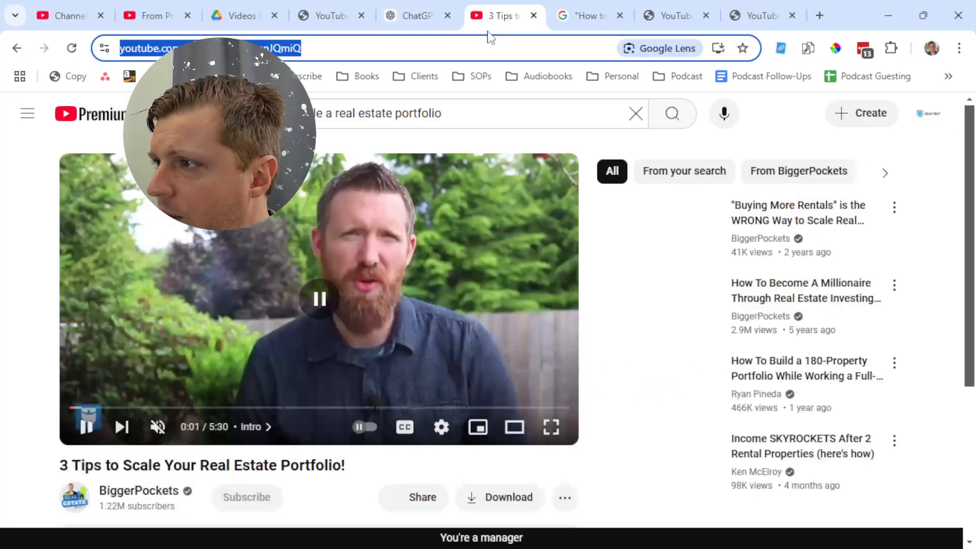
pyautogui.click(484, 47)
pyautogui.hotkey('ctrl', 'a')
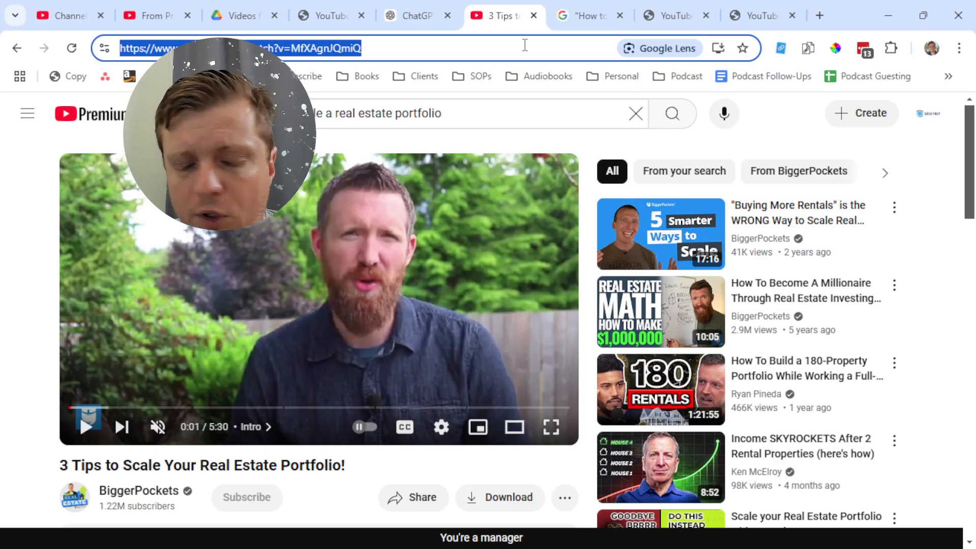
pyautogui.write('chatgpt.com')
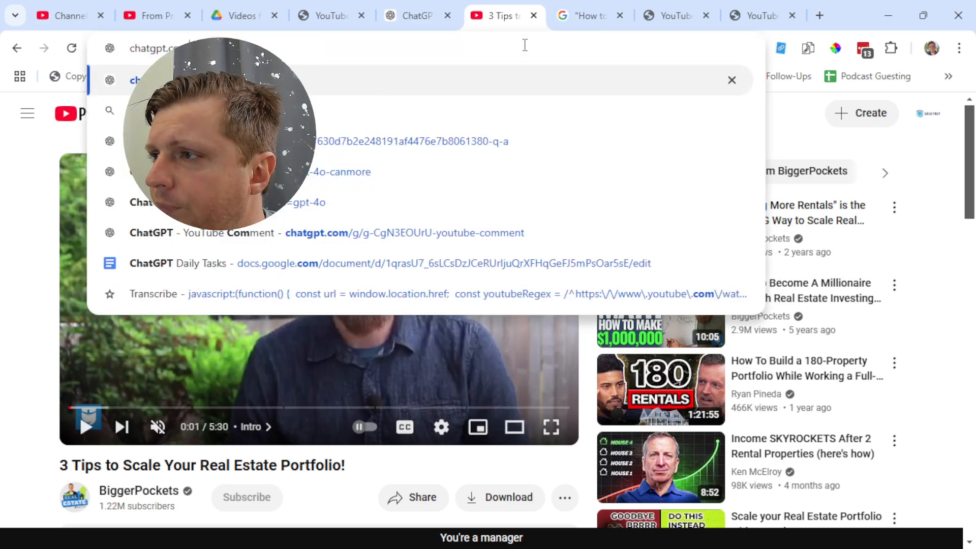
pyautogui.press('Return')
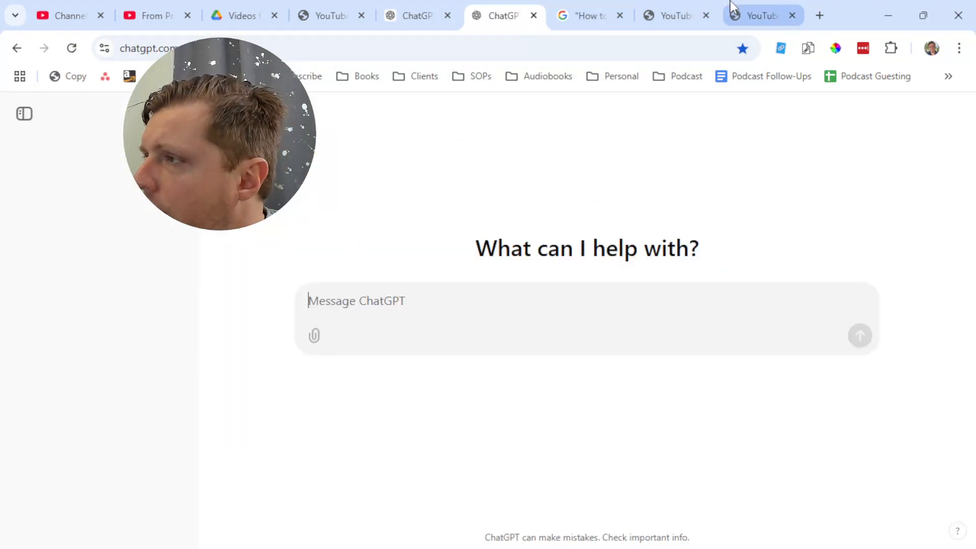
# - Copy the video transcript and send it to the Q&A GPT in the new ChatGPT tab
pyautogui.click(751, 14)
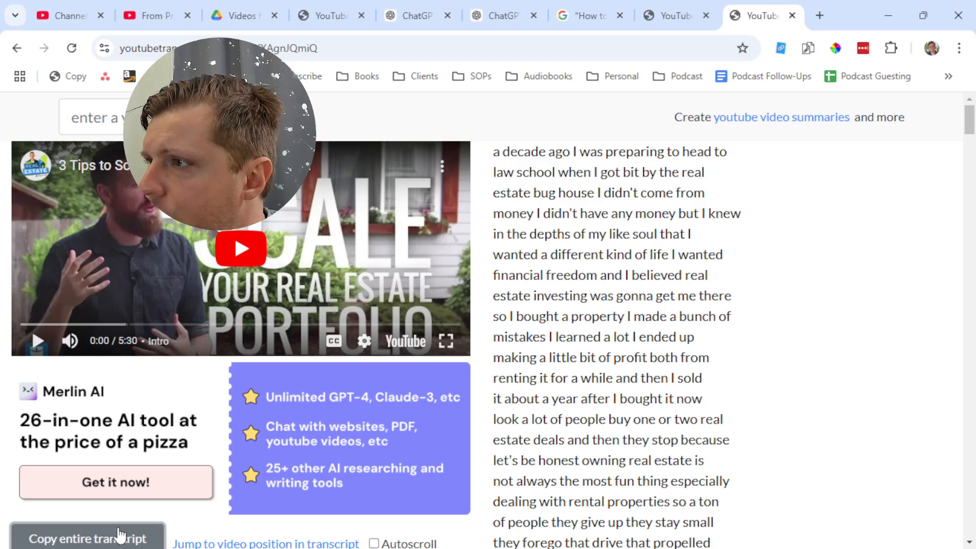
pyautogui.click(120, 538)
pyautogui.click(493, 13)
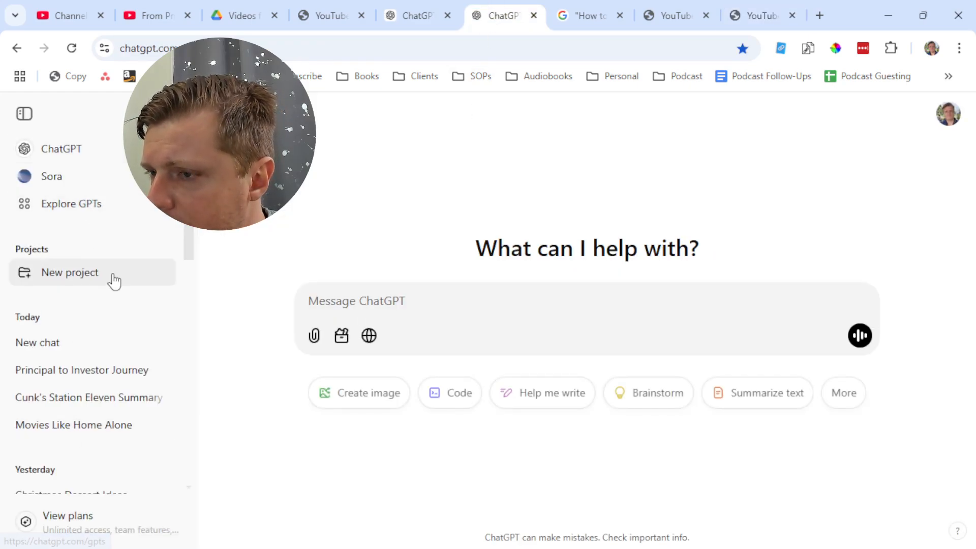
pyautogui.scroll(-1, 116, 284)
pyautogui.scroll(1, 116, 295)
pyautogui.scroll(-1, 116, 301)
pyautogui.scroll(-8, 114, 330)
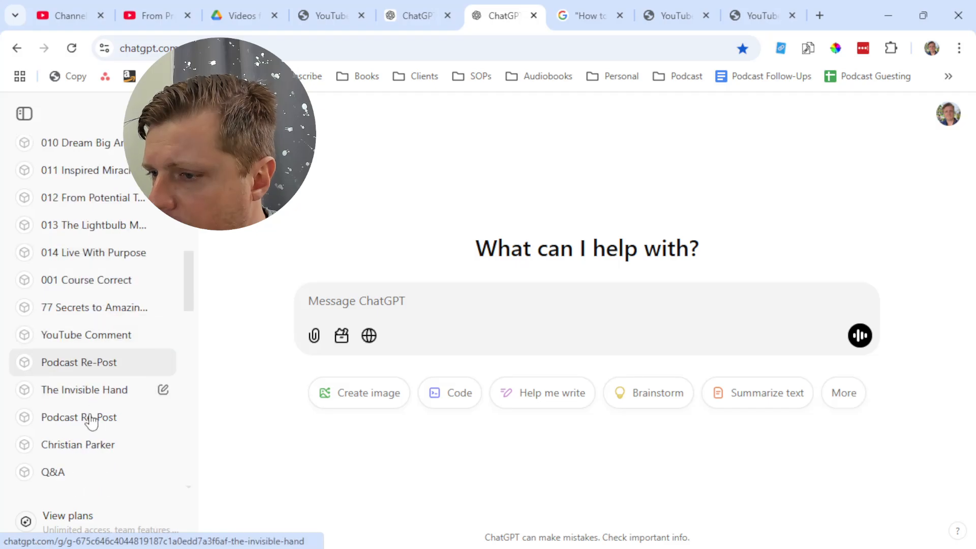
pyautogui.click(87, 473)
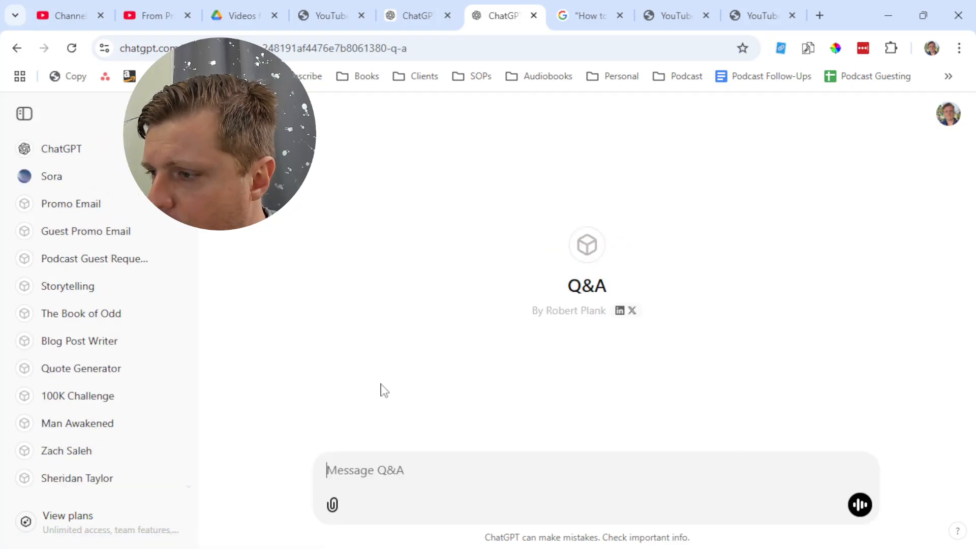
pyautogui.hotkey('ctrl', 'v')
pyautogui.press('Return')
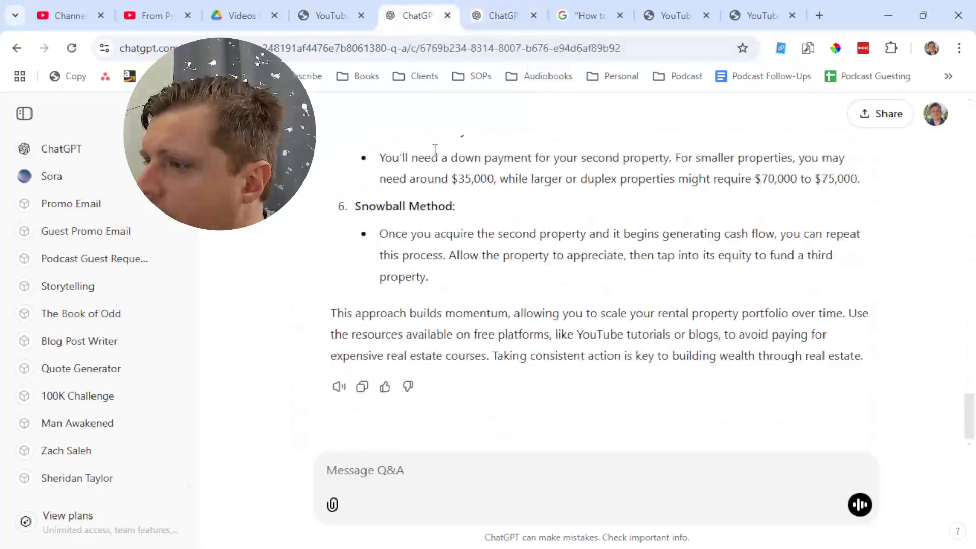
# - Scroll through the Q&A GPT's answer on financing a second rental
pyautogui.scroll(3, 449, 258)
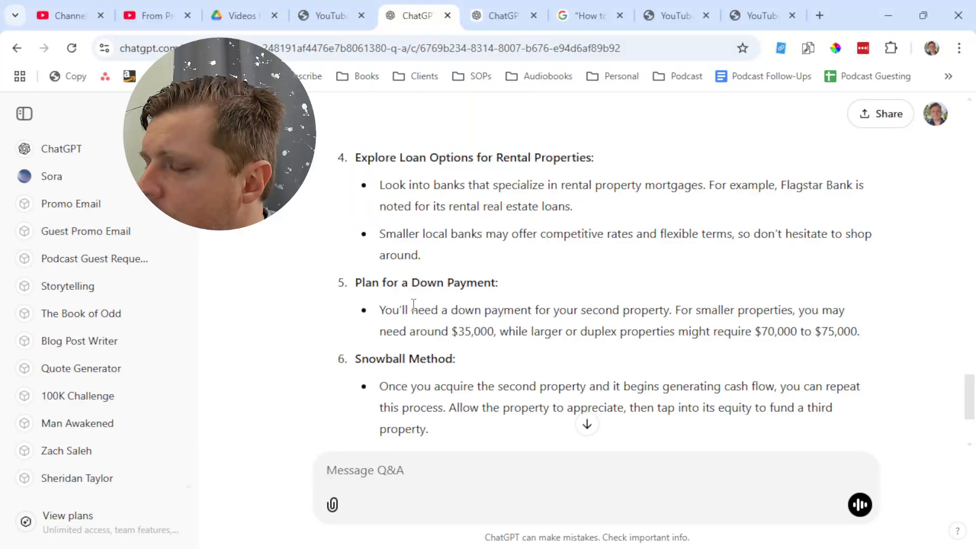
pyautogui.scroll(6, 414, 303)
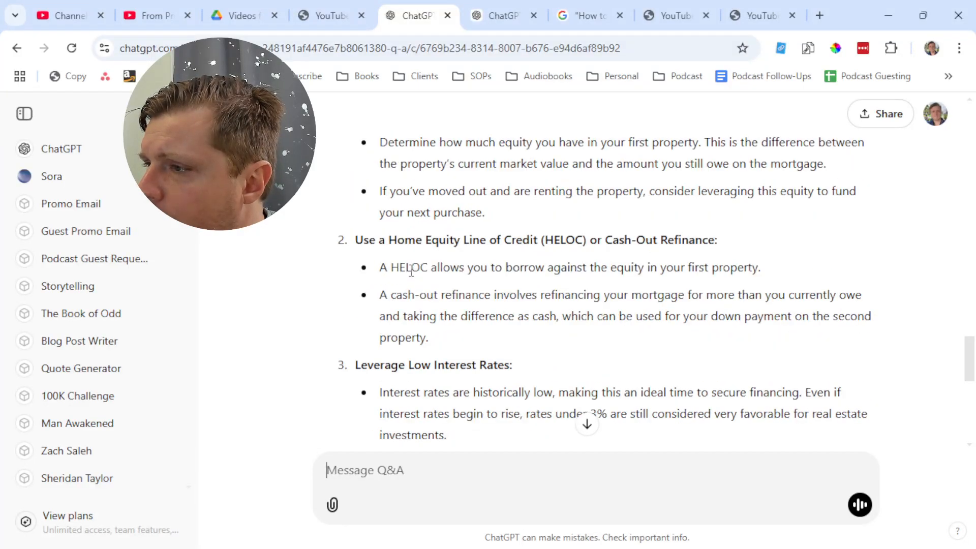
pyautogui.scroll(9, 411, 271)
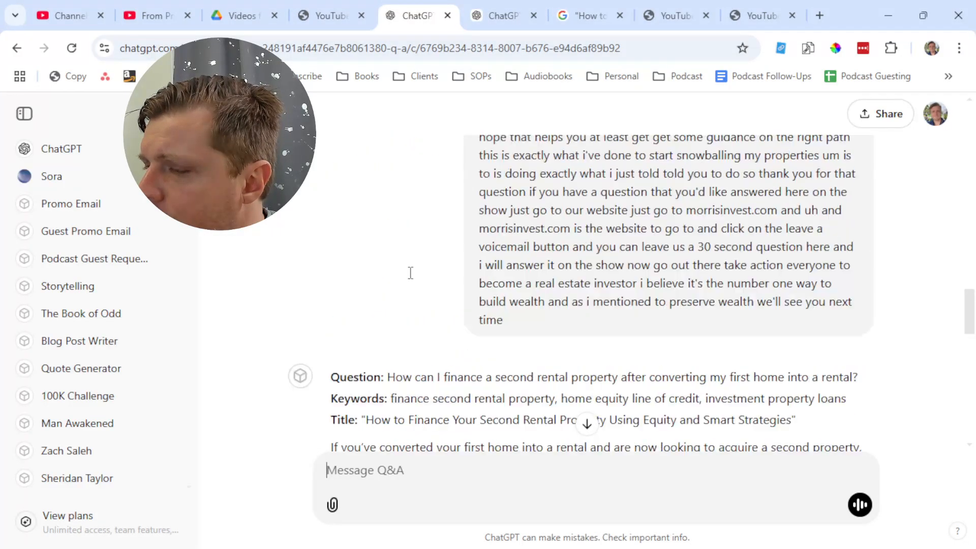
pyautogui.scroll(3, 411, 273)
pyautogui.scroll(-14, 411, 275)
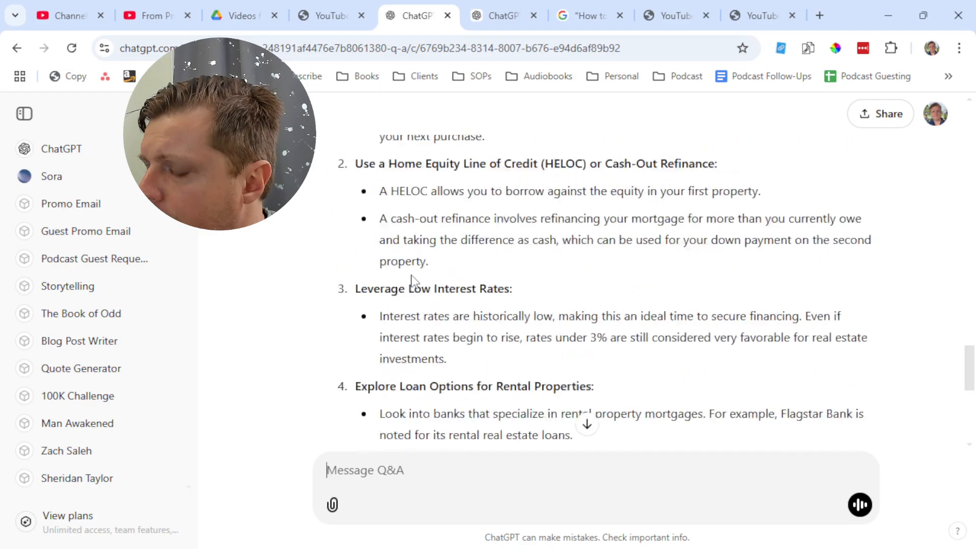
pyautogui.scroll(-7, 413, 279)
# - In the scaling-to-100-units chat, highlight the portfolio growth and three changes questions
pyautogui.click(508, 16)
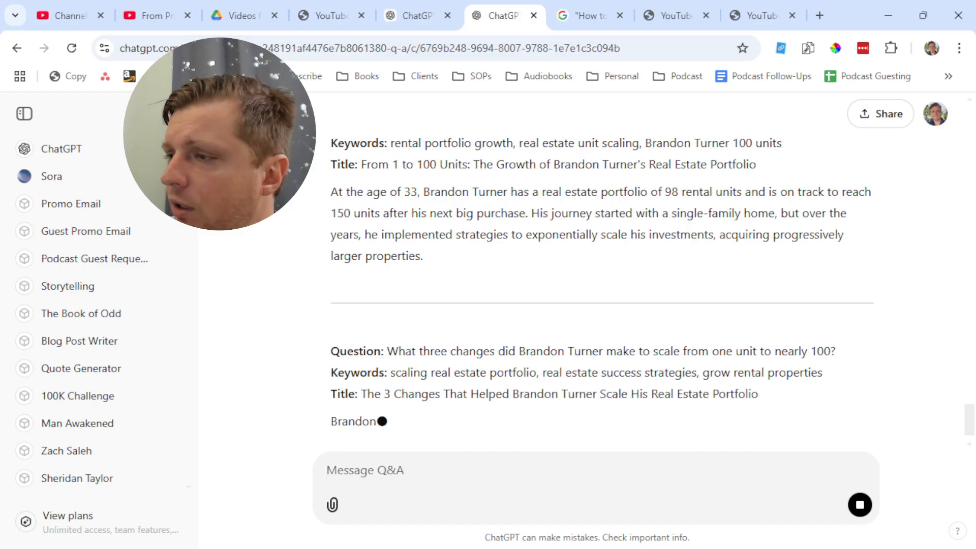
pyautogui.scroll(4, 446, 256)
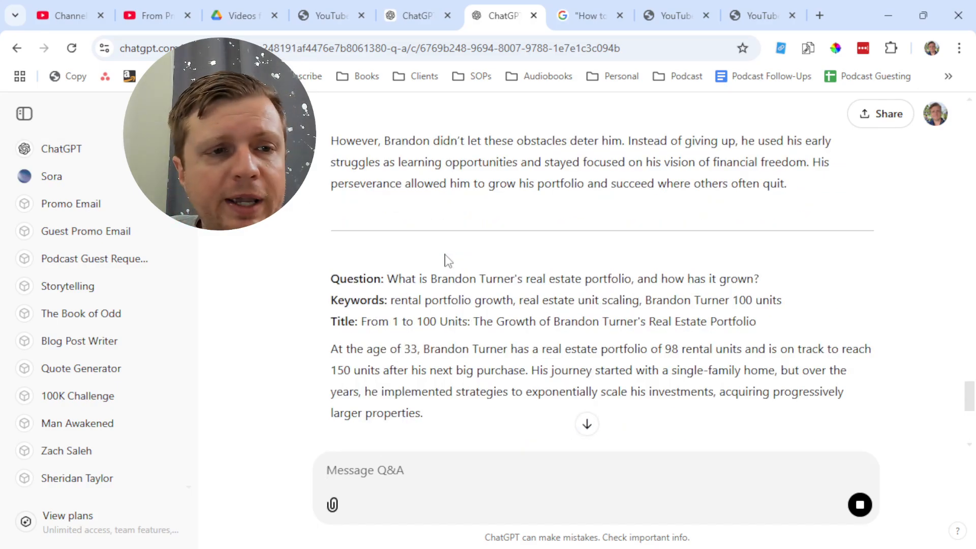
pyautogui.scroll(2, 446, 257)
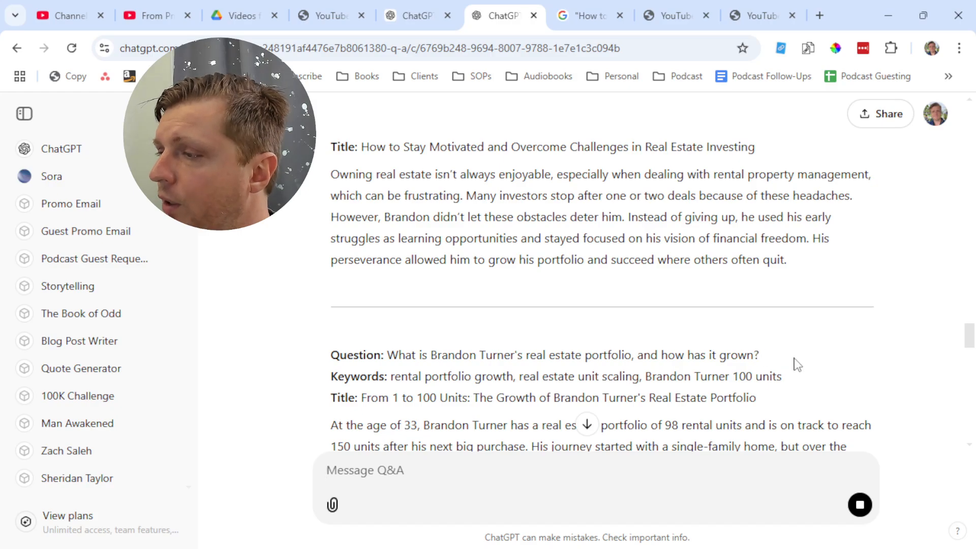
pyautogui.moveTo(795, 364); pyautogui.dragTo(330, 357)
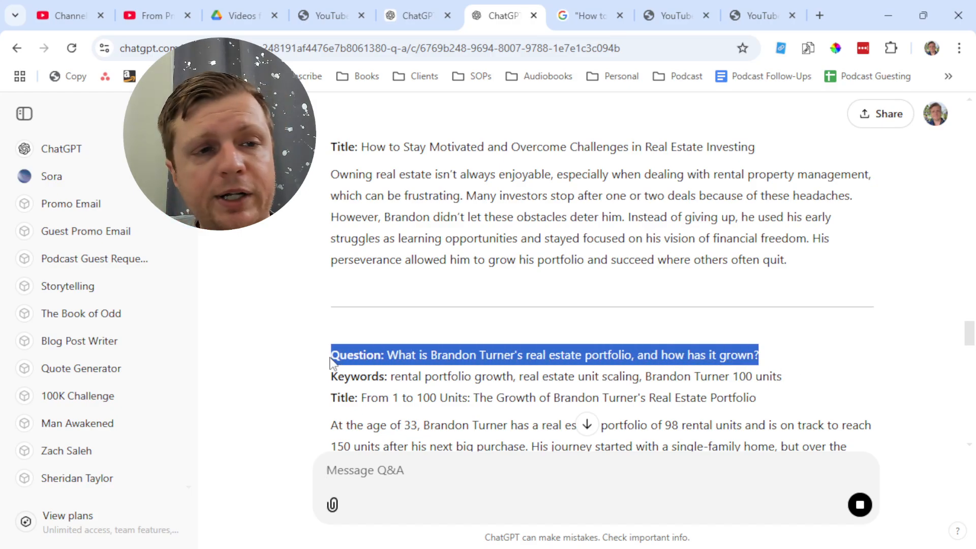
pyautogui.scroll(-1, 376, 354)
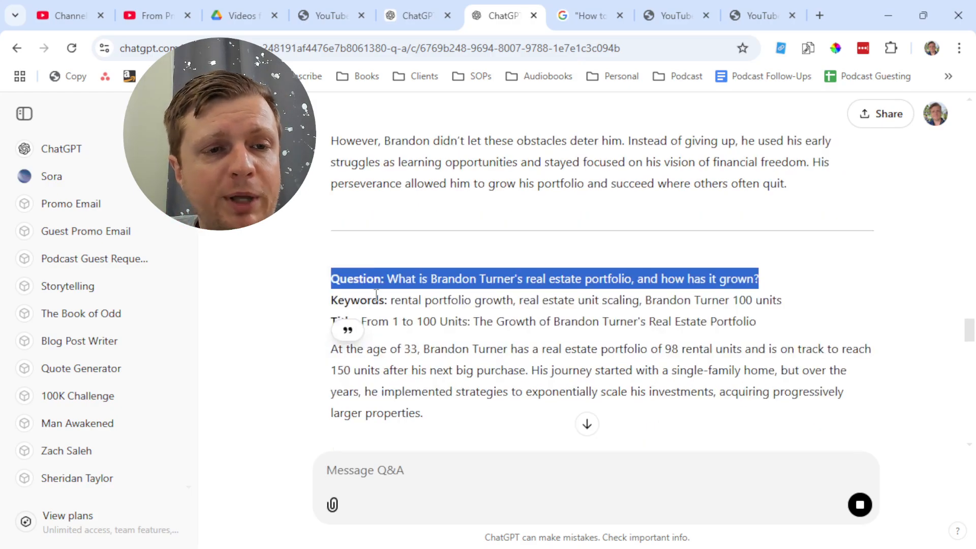
pyautogui.scroll(-3, 376, 285)
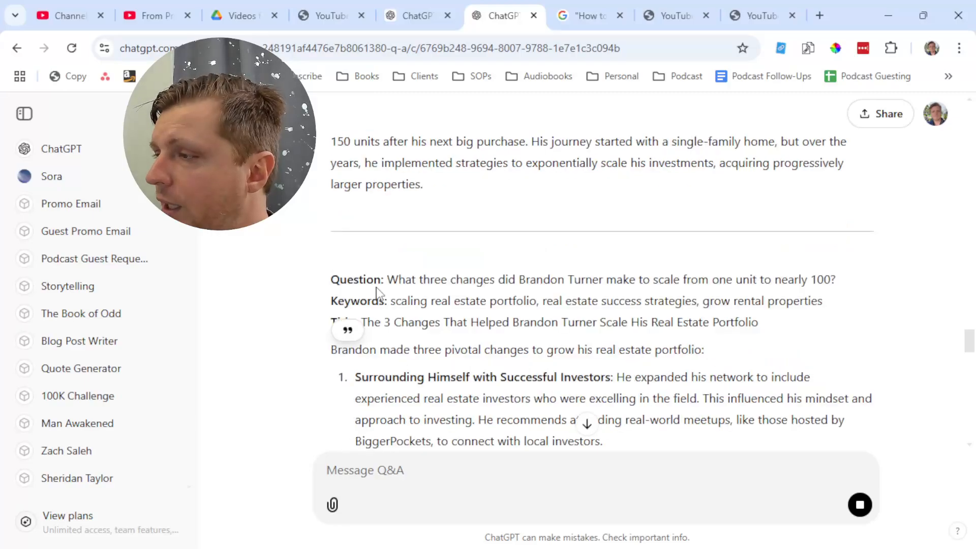
pyautogui.moveTo(859, 281); pyautogui.dragTo(329, 280)
# - Highlight the remaining questions, including the business books one, then focus the message box
pyautogui.scroll(-6, 508, 297)
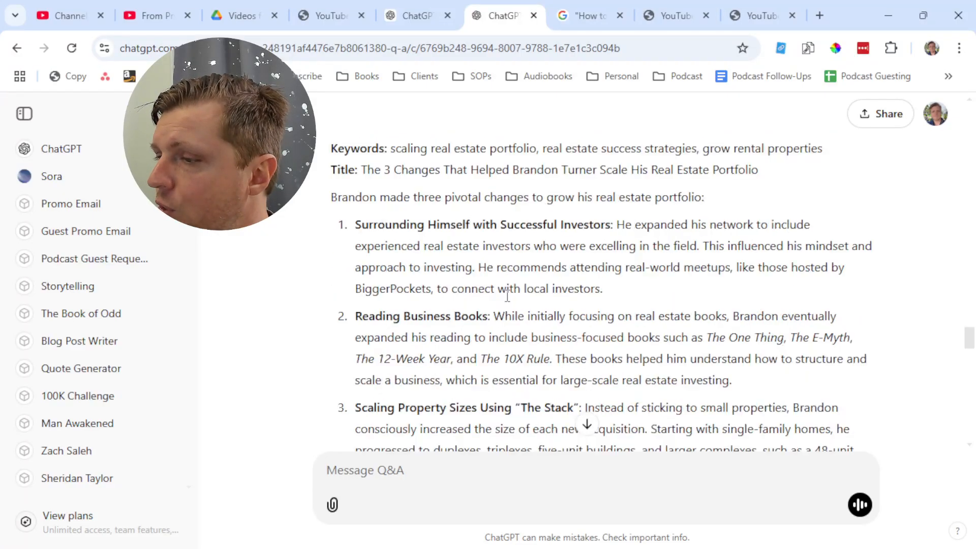
pyautogui.moveTo(867, 284); pyautogui.dragTo(398, 283)
pyautogui.scroll(-5, 399, 290)
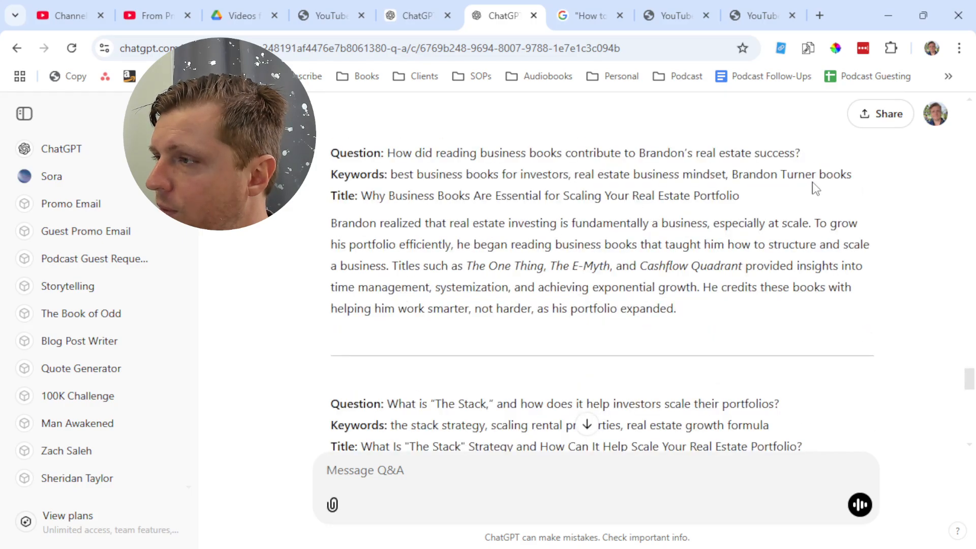
pyautogui.moveTo(800, 153); pyautogui.dragTo(385, 153)
pyautogui.scroll(-4, 416, 208)
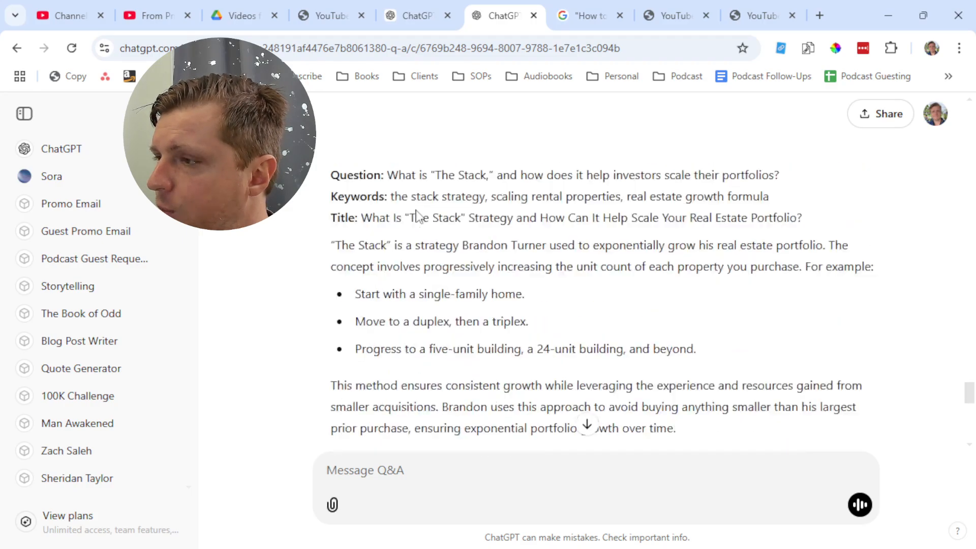
pyautogui.moveTo(772, 174); pyautogui.dragTo(546, 175)
pyautogui.click(510, 271)
pyautogui.scroll(-15, 510, 271)
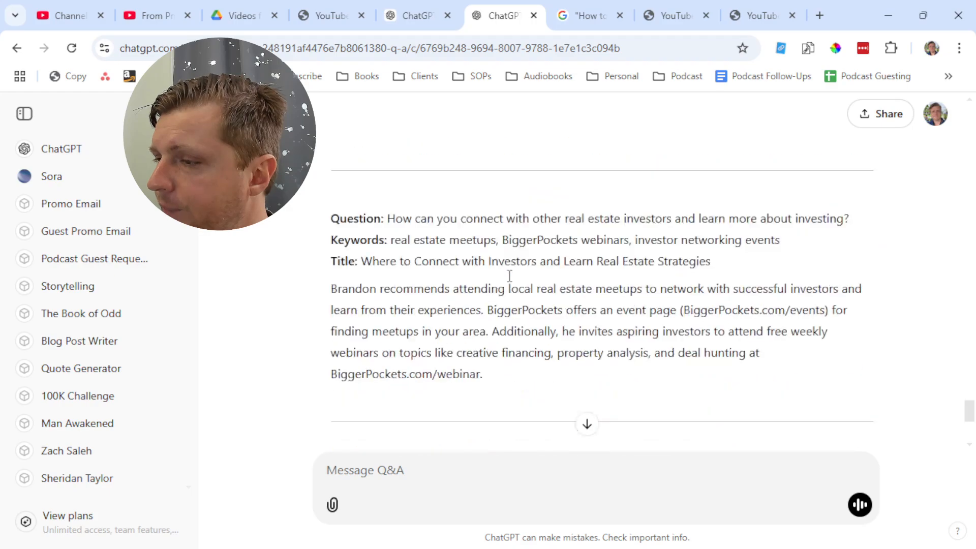
pyautogui.click(444, 466)
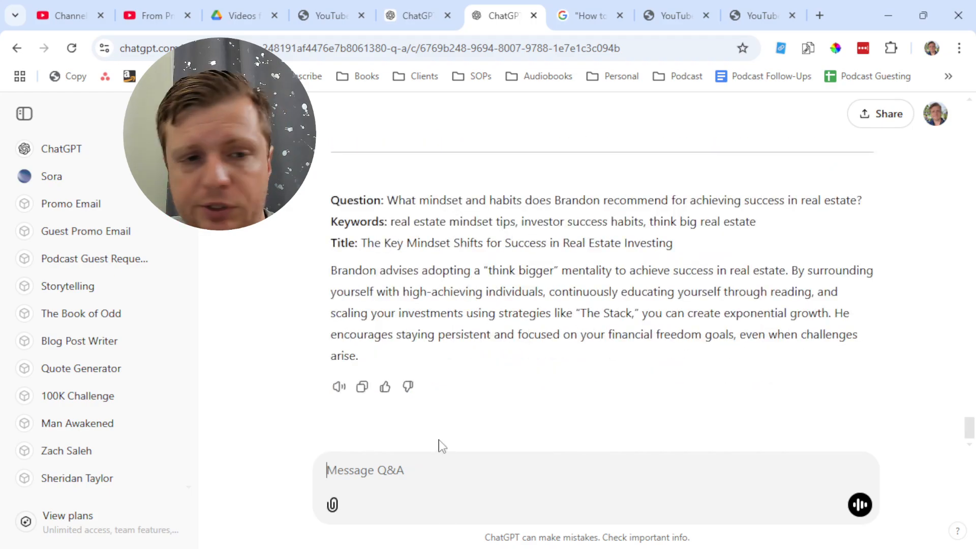
# - Request a generic questions-and-keywords list not focused on one person, and paste it into the other chat
pyautogui.write('Give me just the list of ')
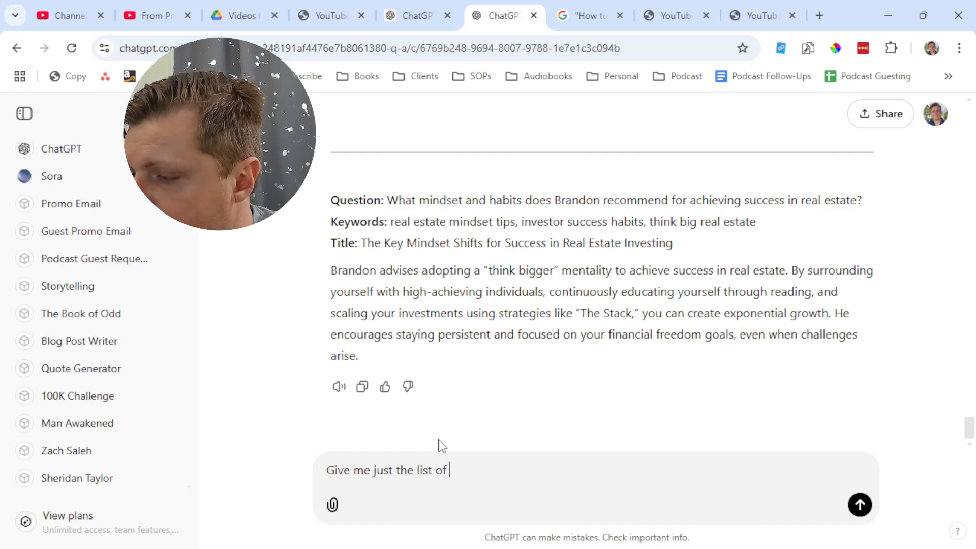
pyautogui.write('question')
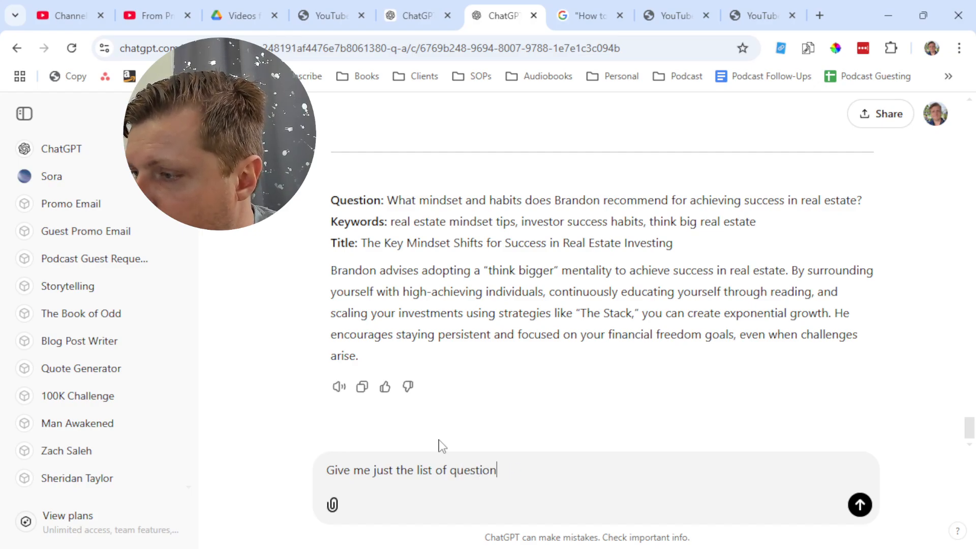
pyautogui.write(' and s and keywords')
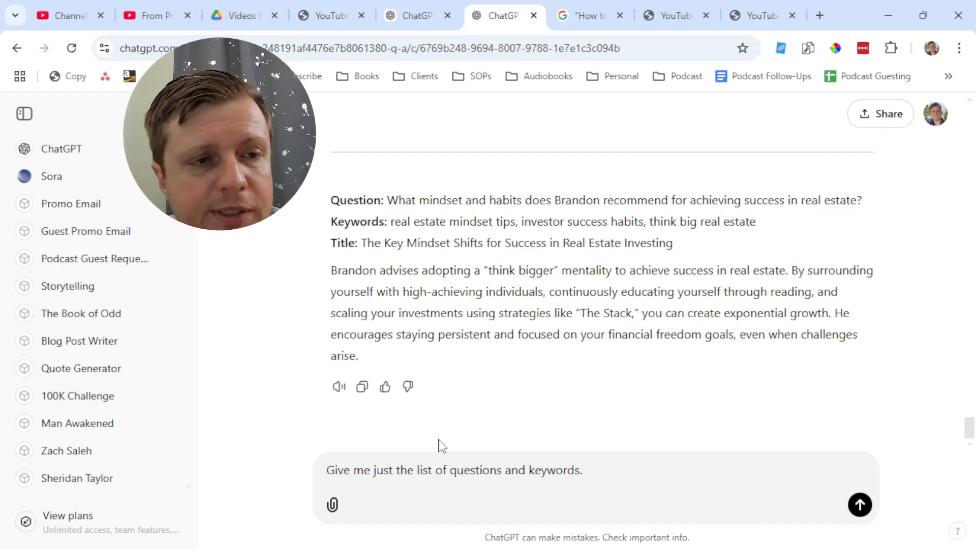
pyautogui.write('. Make it more ')
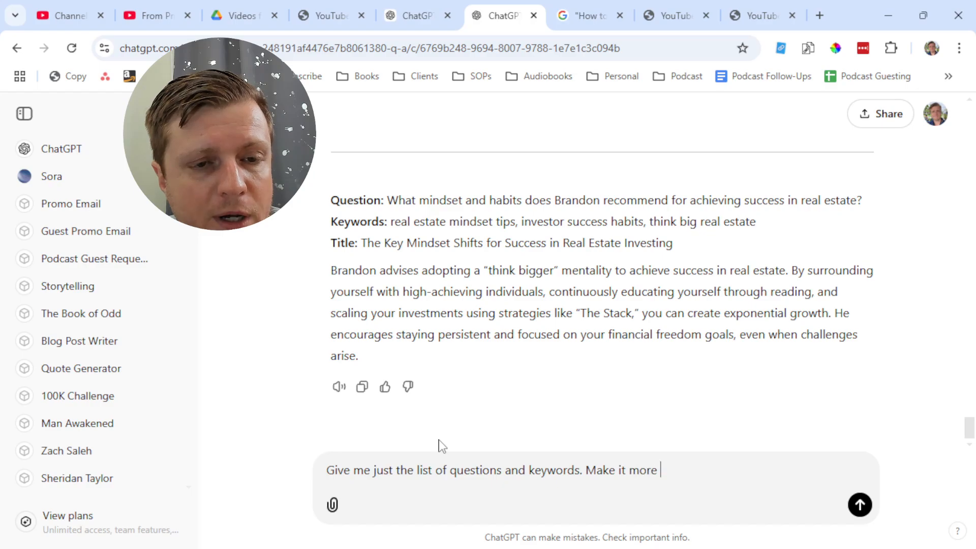
pyautogui.write('generic so taht I')
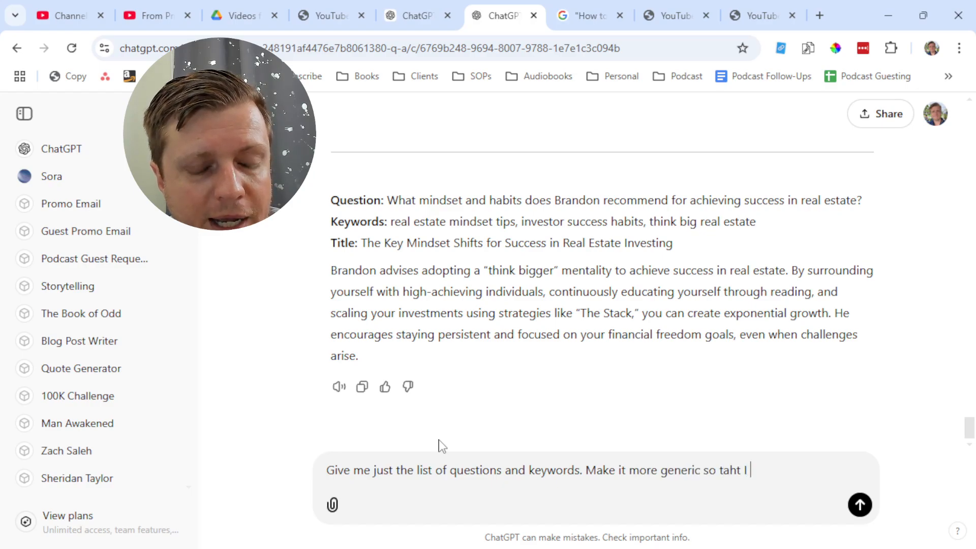
pyautogui.press('BackSpace')
pyautogui.press('BackSpace')
pyautogui.press('BackSpace')
pyautogui.press('BackSpace')
pyautogui.press('BackSpace')
pyautogui.write('hat I can answer them and tha')
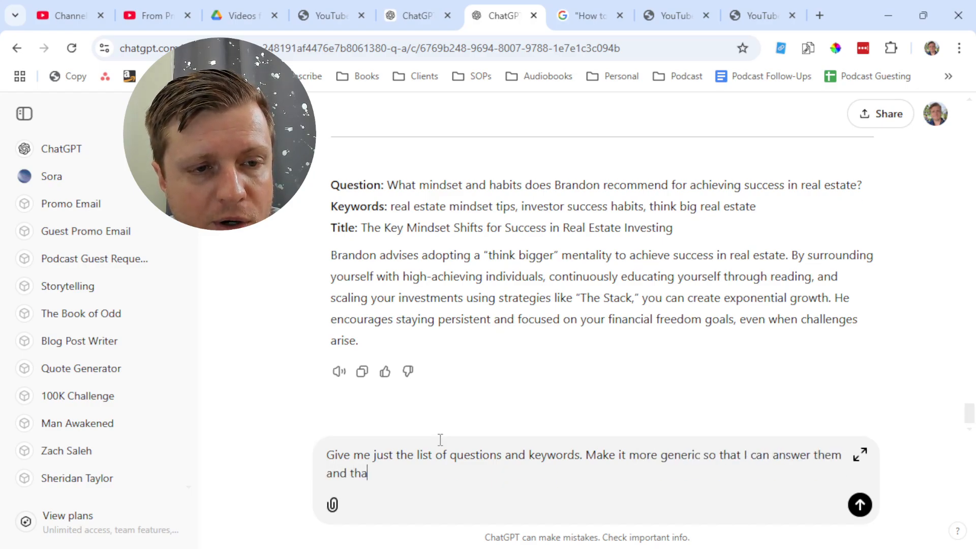
pyautogui.press('BackSpace')
pyautogui.write('ey are')
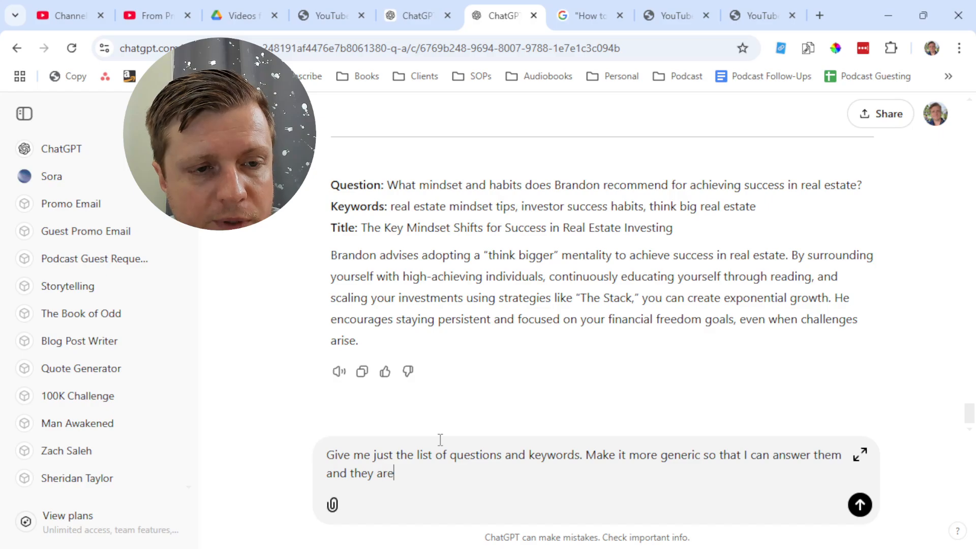
pyautogui.write("n't focused on any one person.")
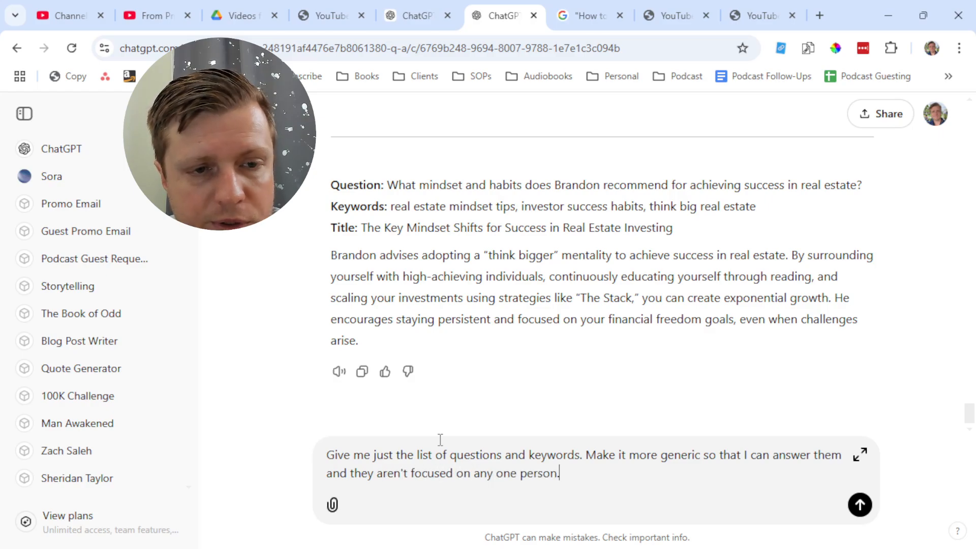
pyautogui.hotkey('ctrl', 'a')
pyautogui.hotkey('ctrl', 'c')
pyautogui.press('Return')
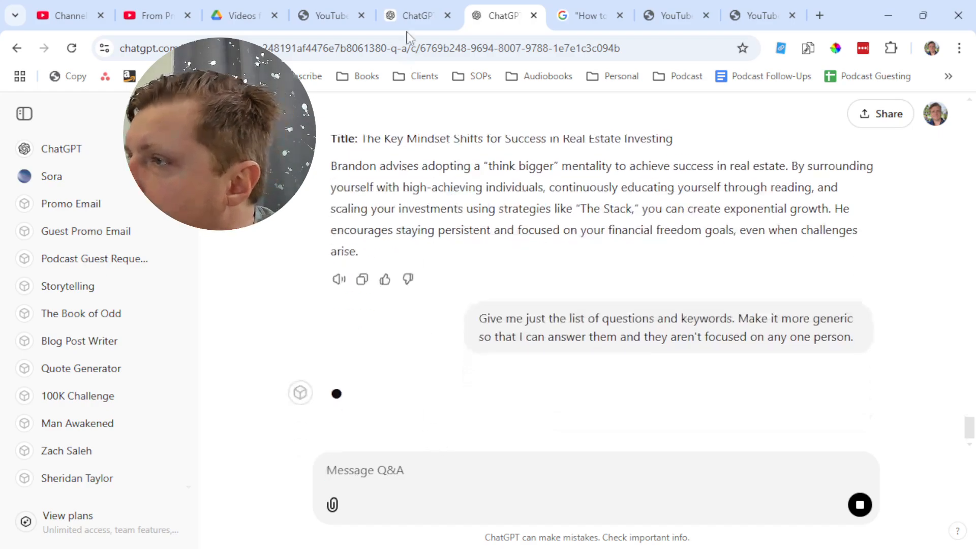
pyautogui.click(414, 15)
pyautogui.hotkey('ctrl', 'v')
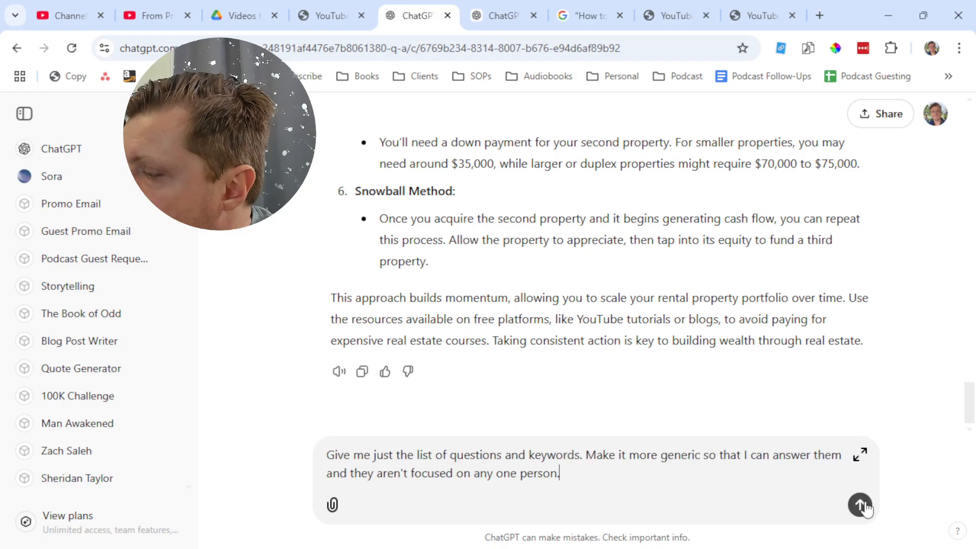
# - Check on the streaming generic list, the still-generating Q&A reply and the transcript page
pyautogui.click(503, 15)
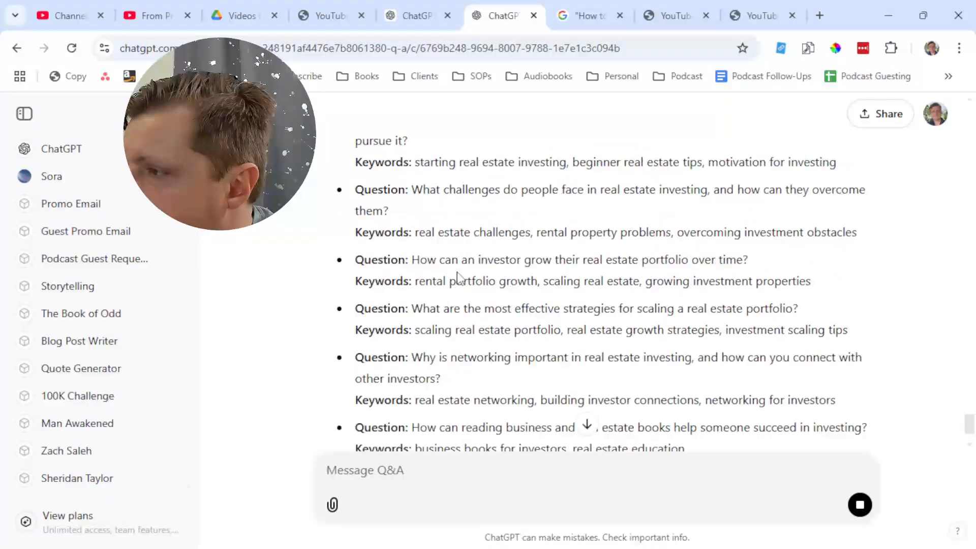
pyautogui.scroll(-1, 505, 263)
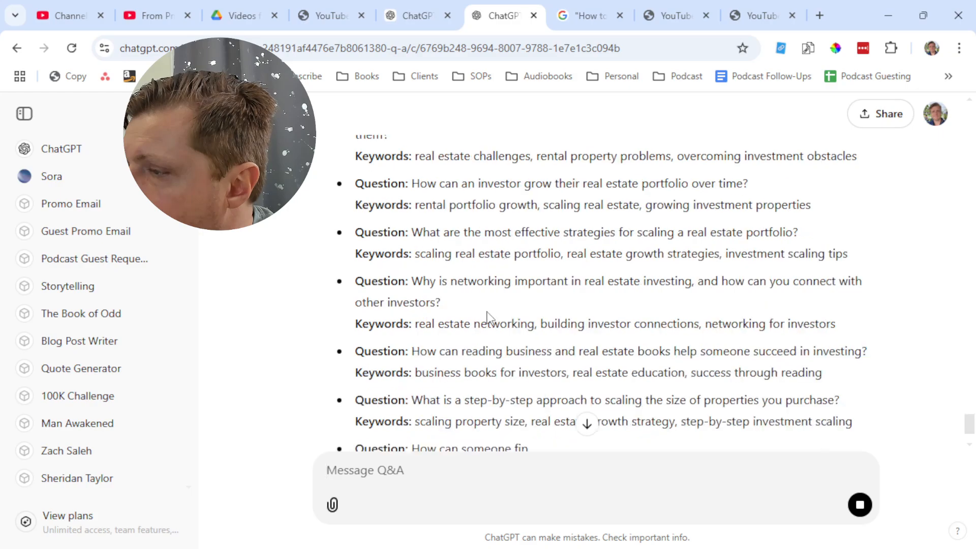
pyautogui.click(331, 14)
pyautogui.click(424, 15)
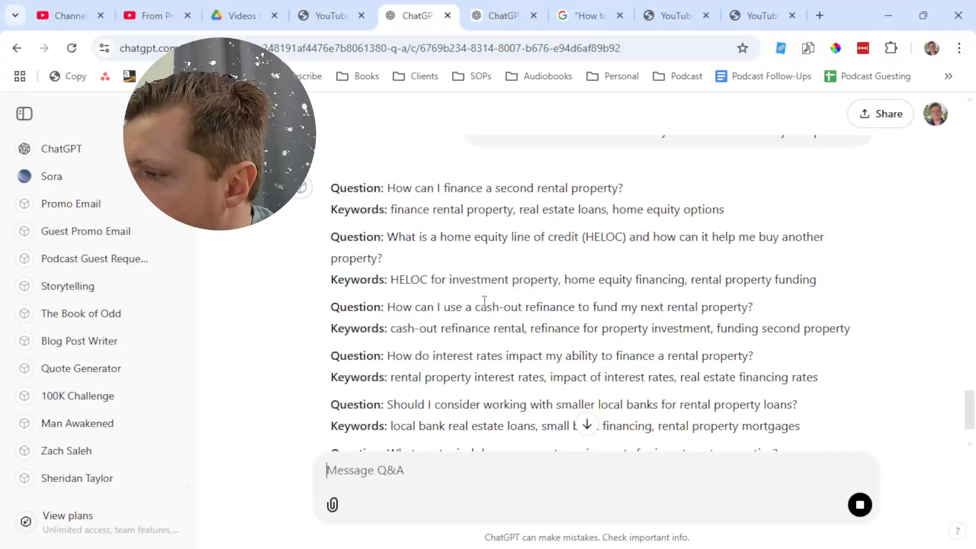
pyautogui.click(335, 26)
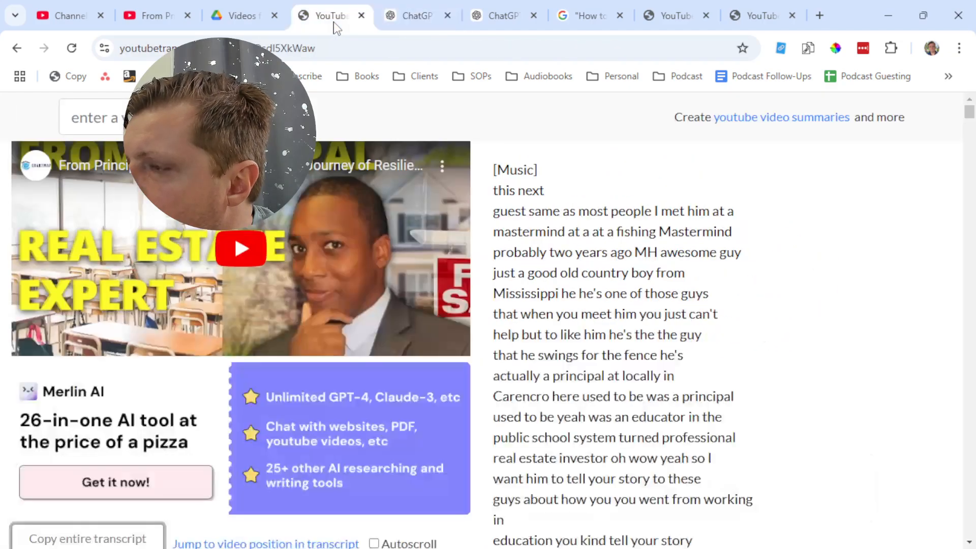
pyautogui.click(396, 18)
pyautogui.click(326, 22)
# - Replace the transcript page with chatgpt.com by entering 'chat' in its address bar
pyautogui.click(314, 48)
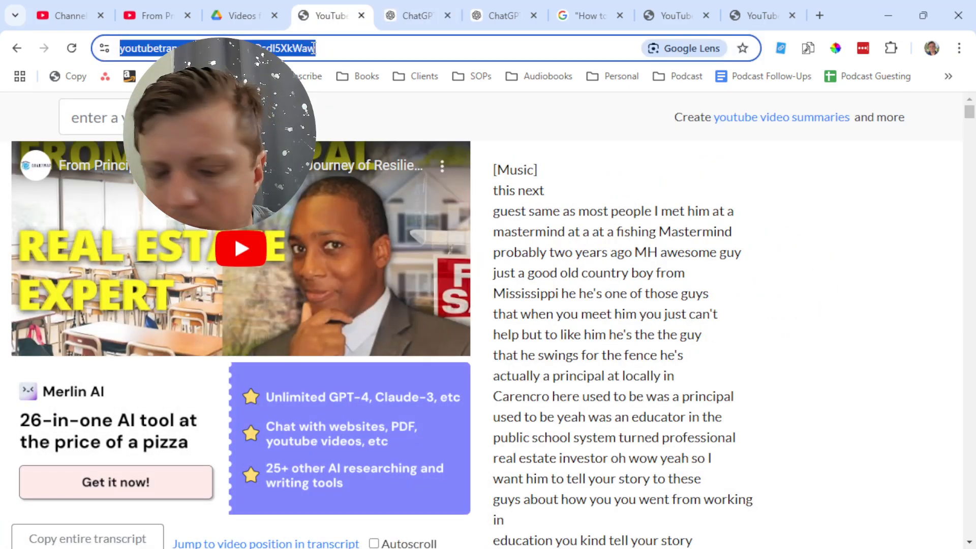
pyautogui.write('chat')
pyautogui.press('Return')
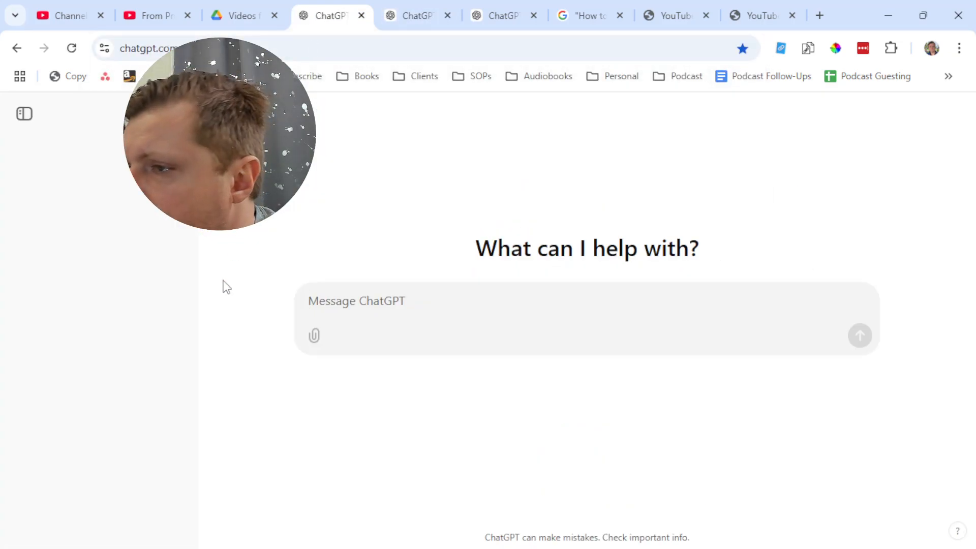
pyautogui.scroll(-2, 99, 355)
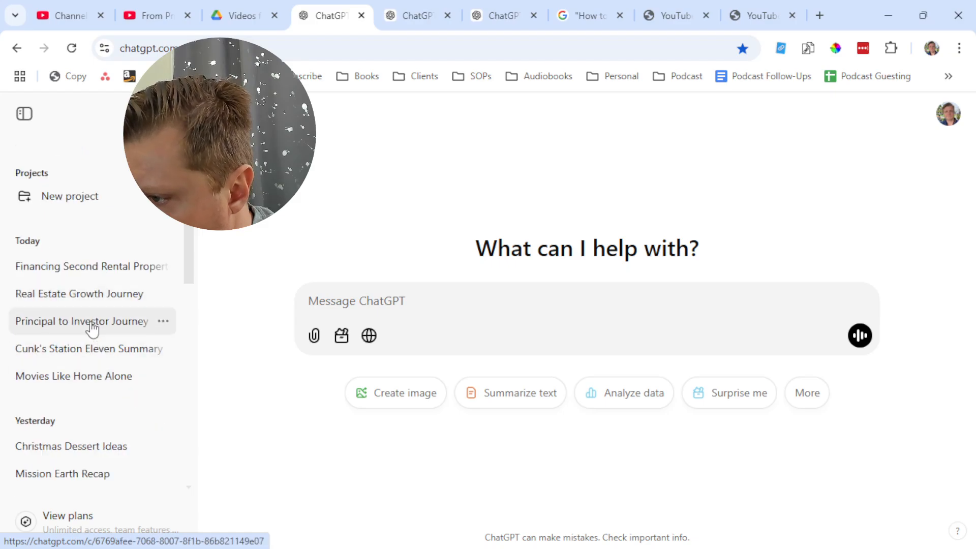
# - Paste and send the generic questions-and-keywords request in the Principal to Investor Journey chat
pyautogui.click(76, 320)
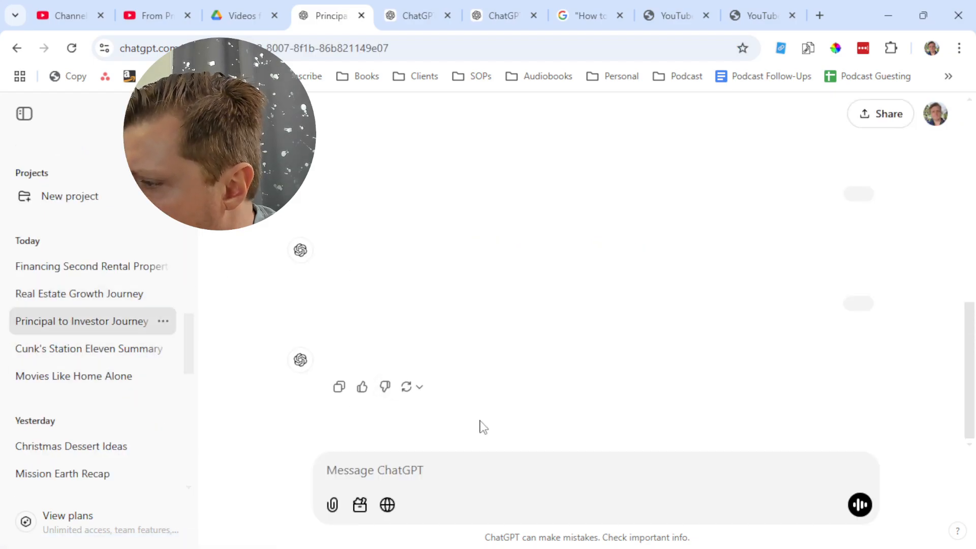
pyautogui.hotkey('ctrl', 'v')
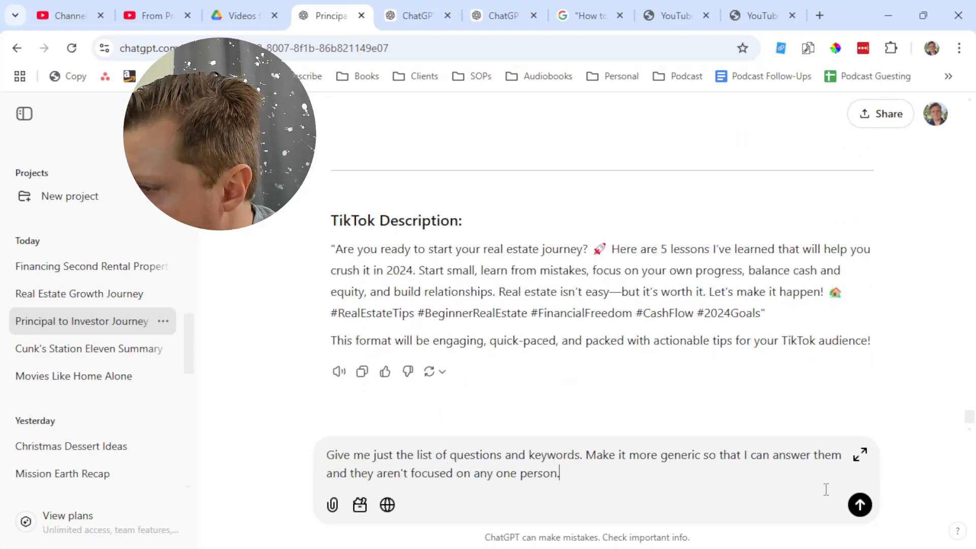
pyautogui.click(859, 505)
# - Review the other Q&A conversations' portfolio growth, reading-books, scaling and mindset questions
pyautogui.click(427, 16)
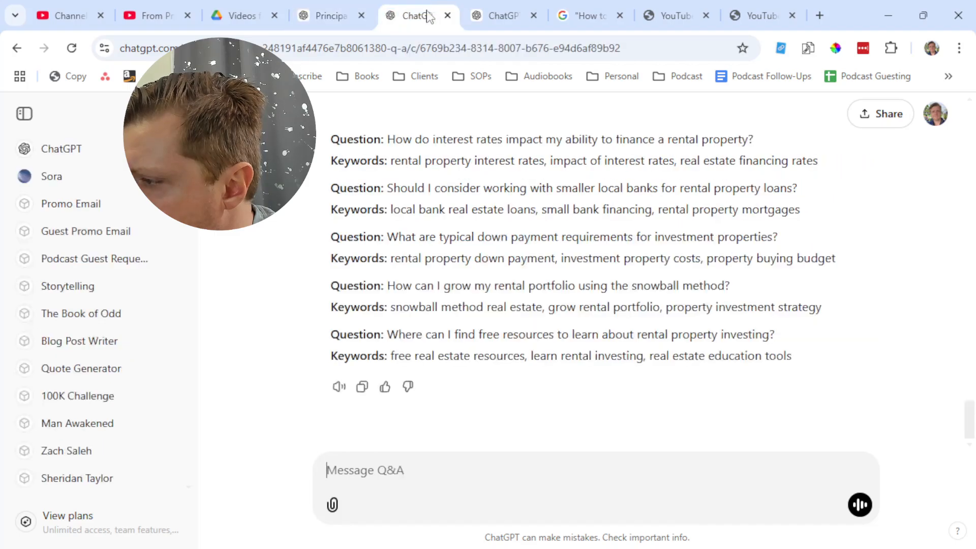
pyautogui.scroll(3, 430, 237)
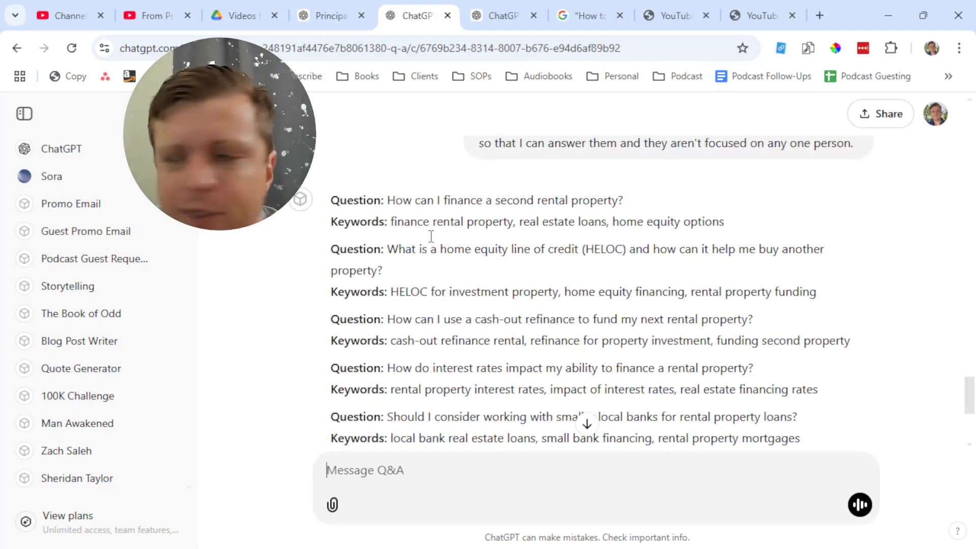
pyautogui.click(474, 7)
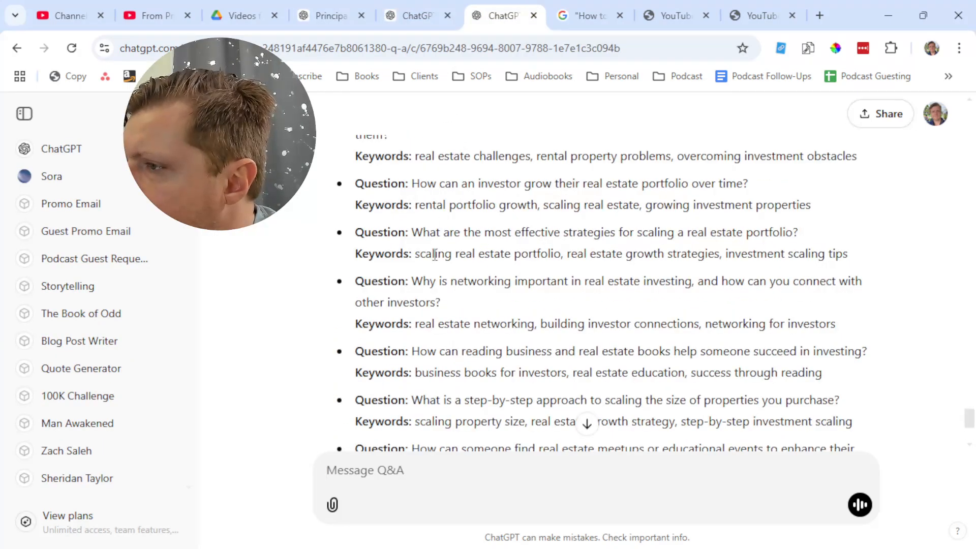
pyautogui.scroll(3, 434, 254)
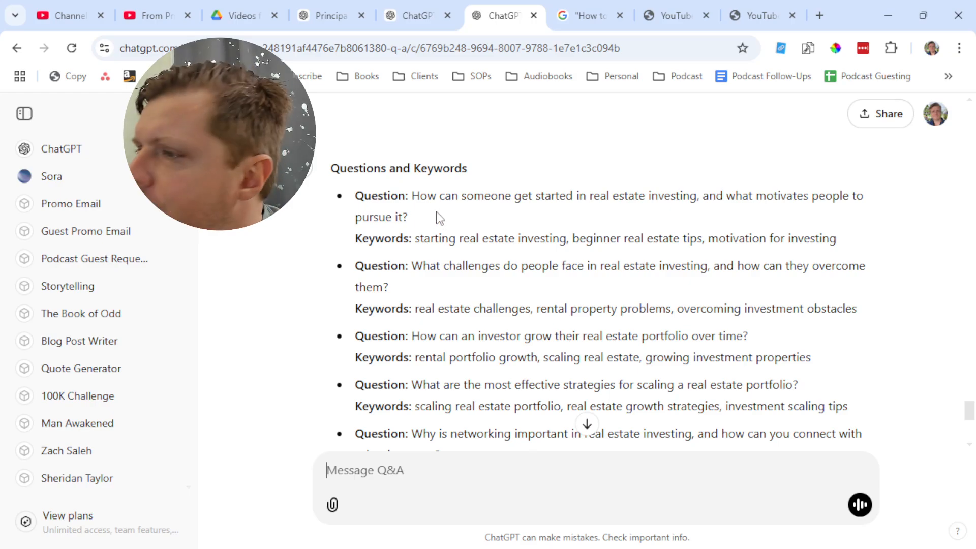
pyautogui.moveTo(496, 338); pyautogui.dragTo(747, 333)
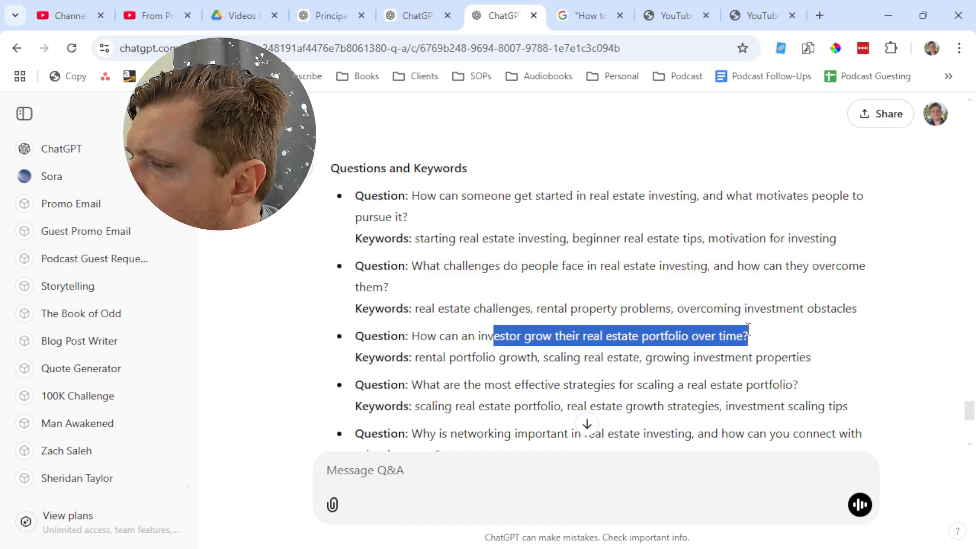
pyautogui.click(508, 312)
pyautogui.scroll(-2, 575, 310)
pyautogui.moveTo(502, 308); pyautogui.dragTo(807, 308)
pyautogui.scroll(-2, 621, 307)
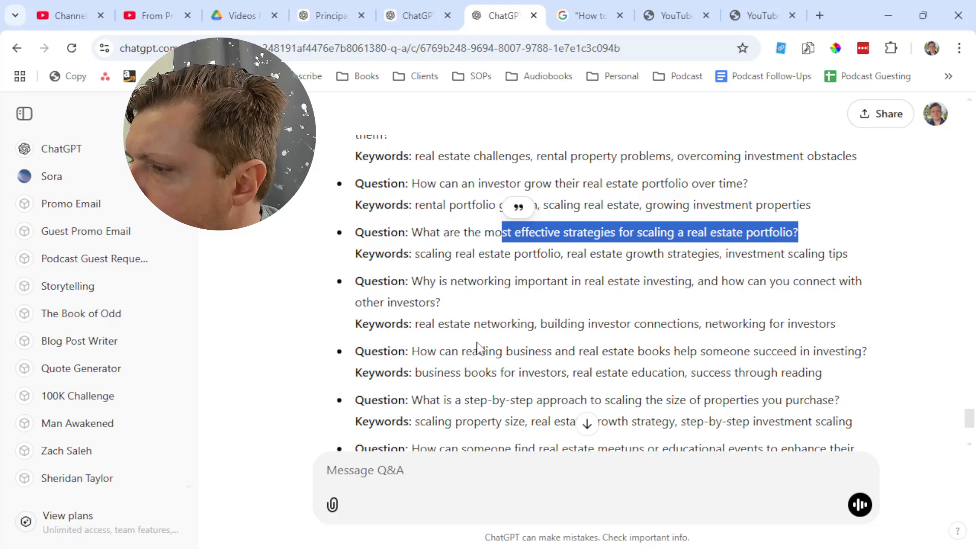
pyautogui.moveTo(477, 348); pyautogui.dragTo(705, 351)
pyautogui.click(703, 349)
pyautogui.scroll(-3, 610, 330)
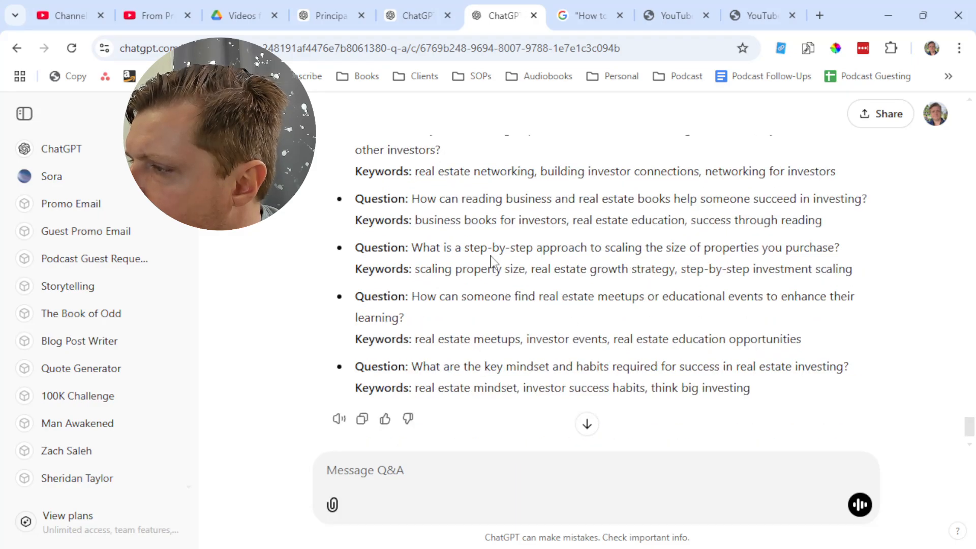
pyautogui.moveTo(490, 257); pyautogui.dragTo(702, 248)
pyautogui.click(703, 248)
pyautogui.moveTo(491, 366); pyautogui.dragTo(704, 366)
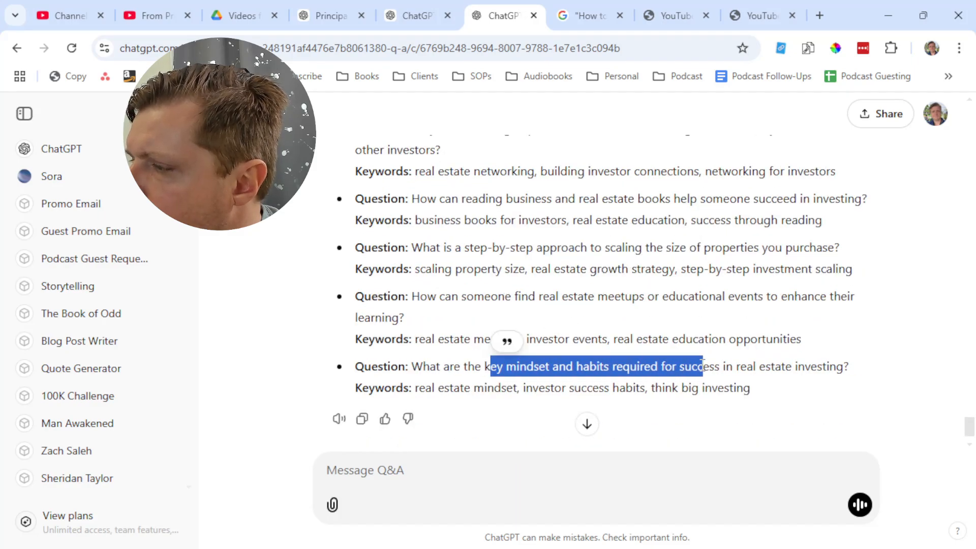
pyautogui.click(704, 366)
# - Regenerate the failed reply and copy the keyword 'Real estate investing for beginners'
pyautogui.click(414, 15)
pyautogui.scroll(-5, 436, 313)
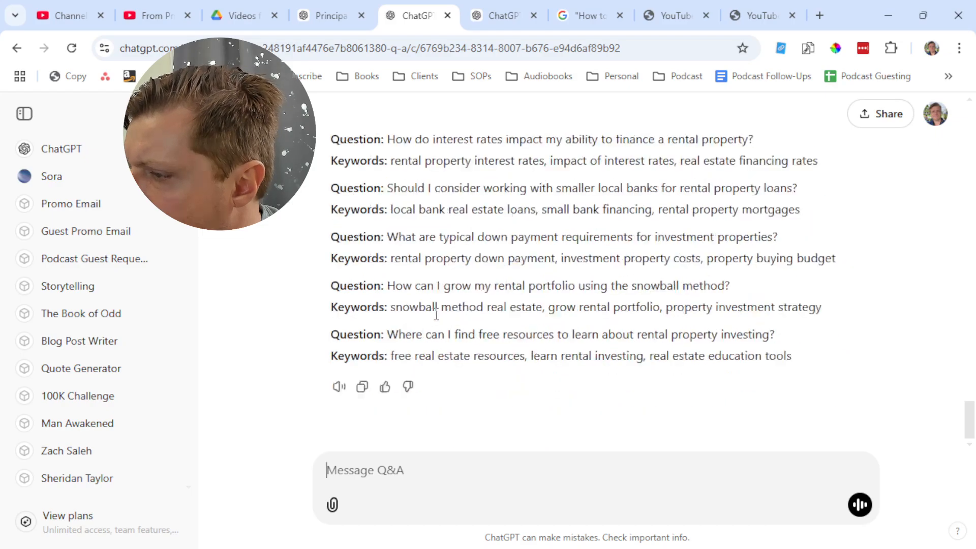
pyautogui.click(327, 10)
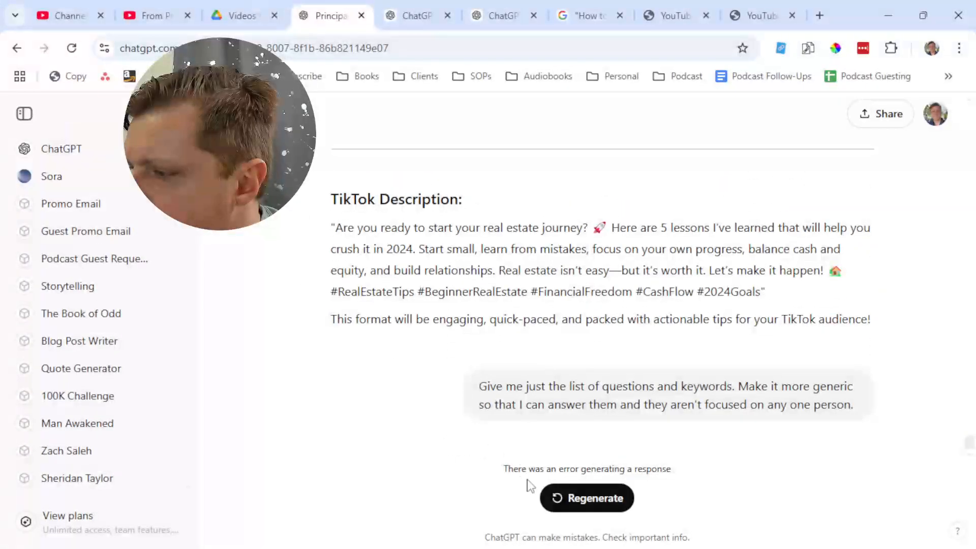
pyautogui.click(559, 498)
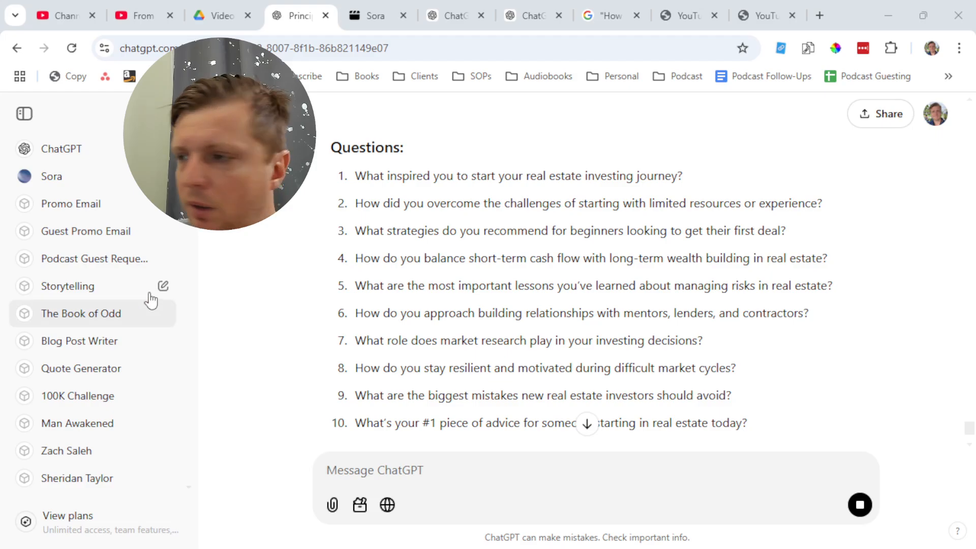
pyautogui.scroll(-1, 505, 358)
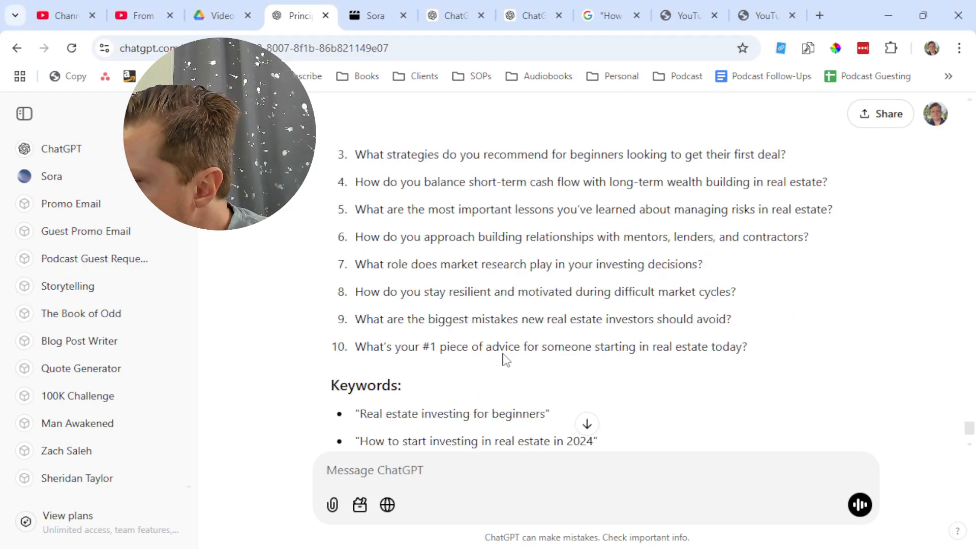
pyautogui.moveTo(486, 320); pyautogui.dragTo(533, 323)
pyautogui.click(532, 324)
pyautogui.scroll(-1, 532, 324)
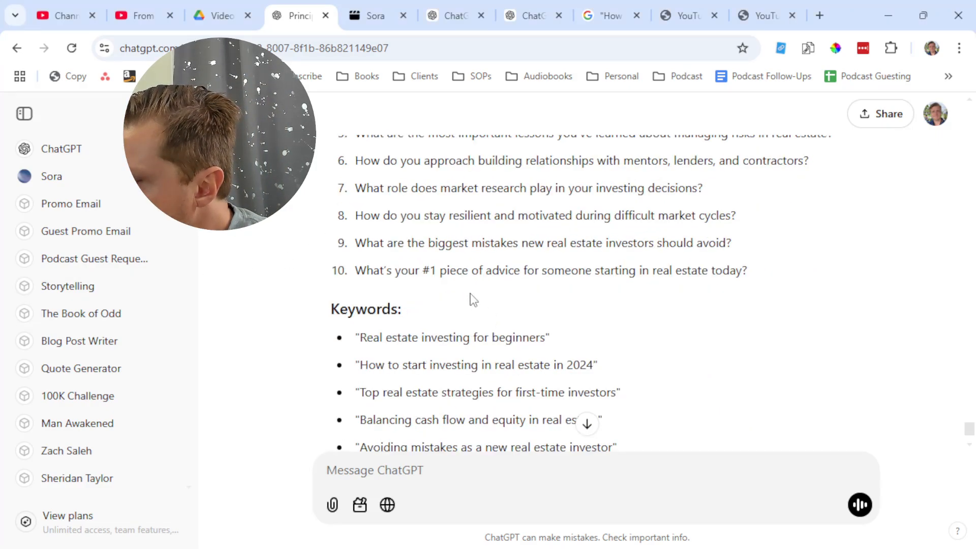
pyautogui.scroll(-1, 475, 307)
pyautogui.moveTo(545, 261); pyautogui.dragTo(359, 262)
pyautogui.hotkey('ctrl', 'c')
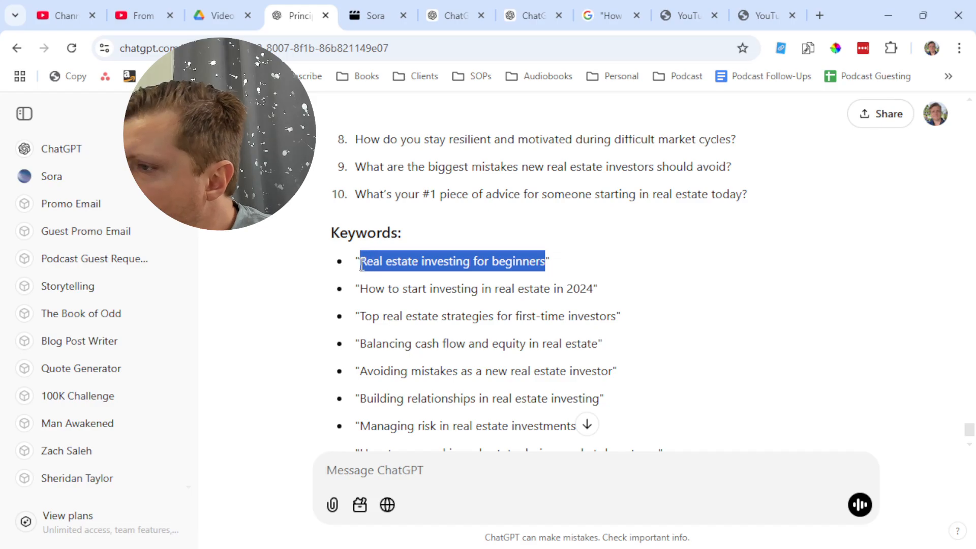
pyautogui.click(138, 7)
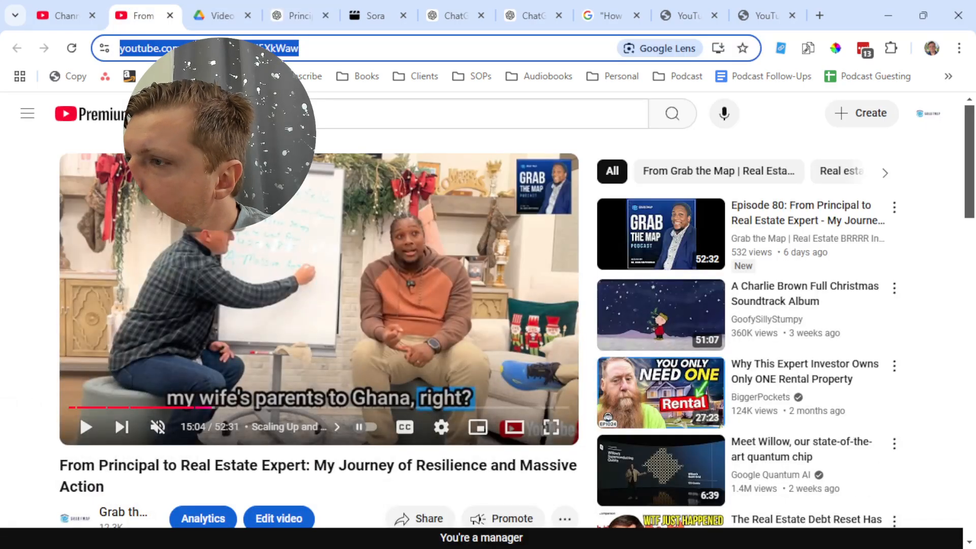
# - Search the channel content for 'Real estate beginners', pasting the keyword and deleting 'investing for'
pyautogui.click(66, 15)
pyautogui.click(394, 120)
pyautogui.hotkey('ctrl', 'a')
pyautogui.hotkey('ctrl', 'v')
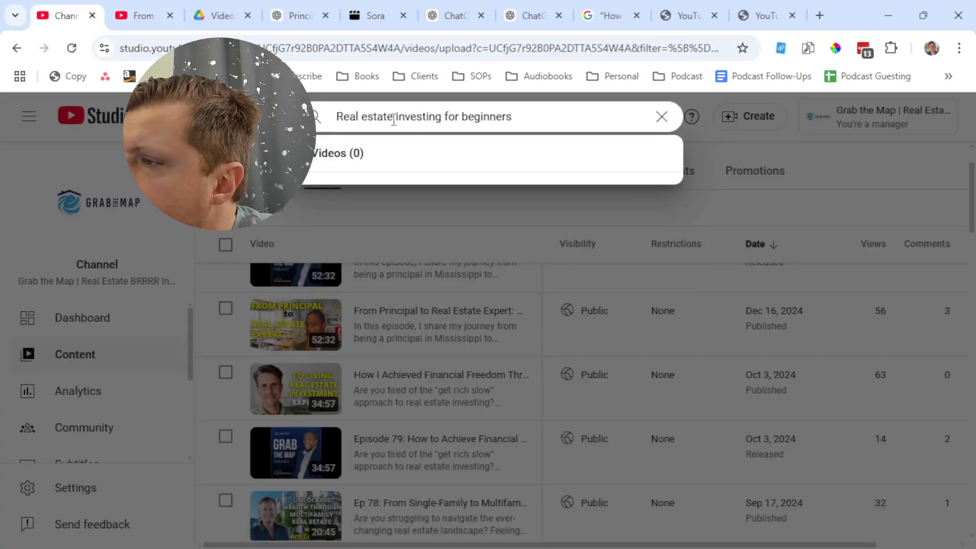
pyautogui.doubleClick(422, 118)
pyautogui.press('BackSpace')
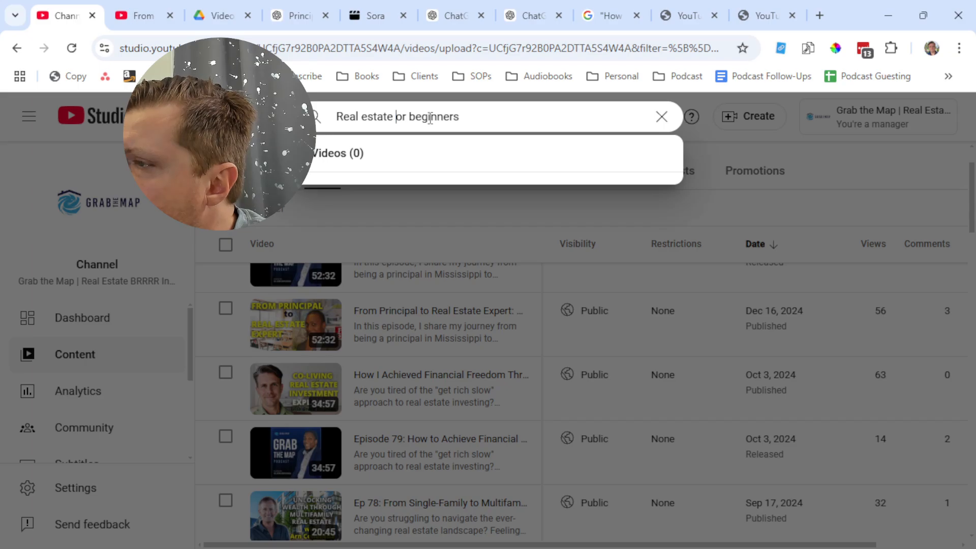
pyautogui.press('Delete')
pyautogui.press('Delete')
pyautogui.press('Delete')
pyautogui.press('Delete')
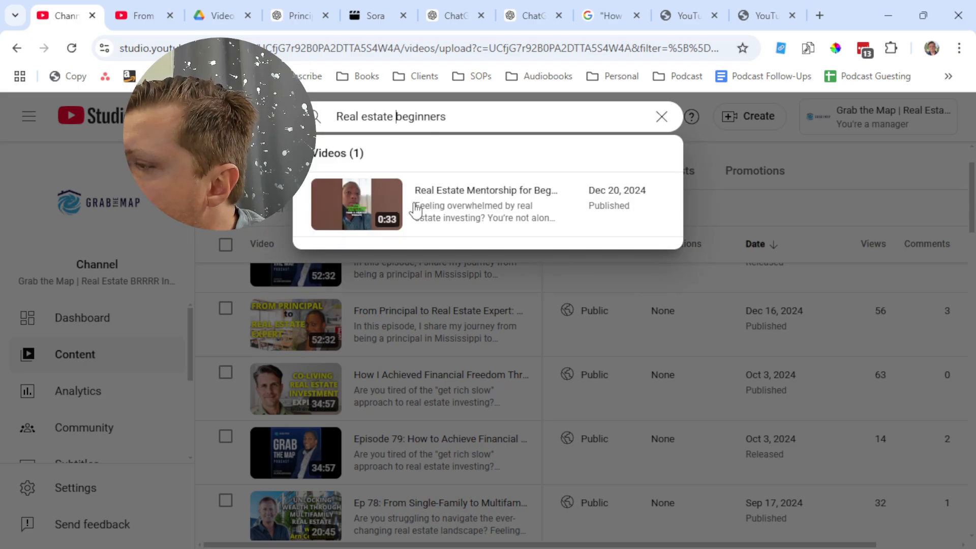
pyautogui.moveTo(367, 233)
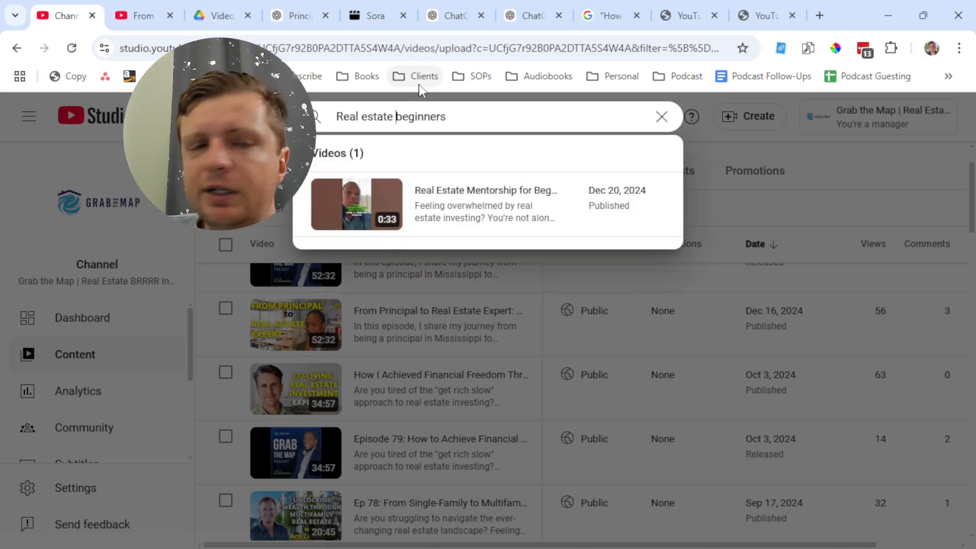